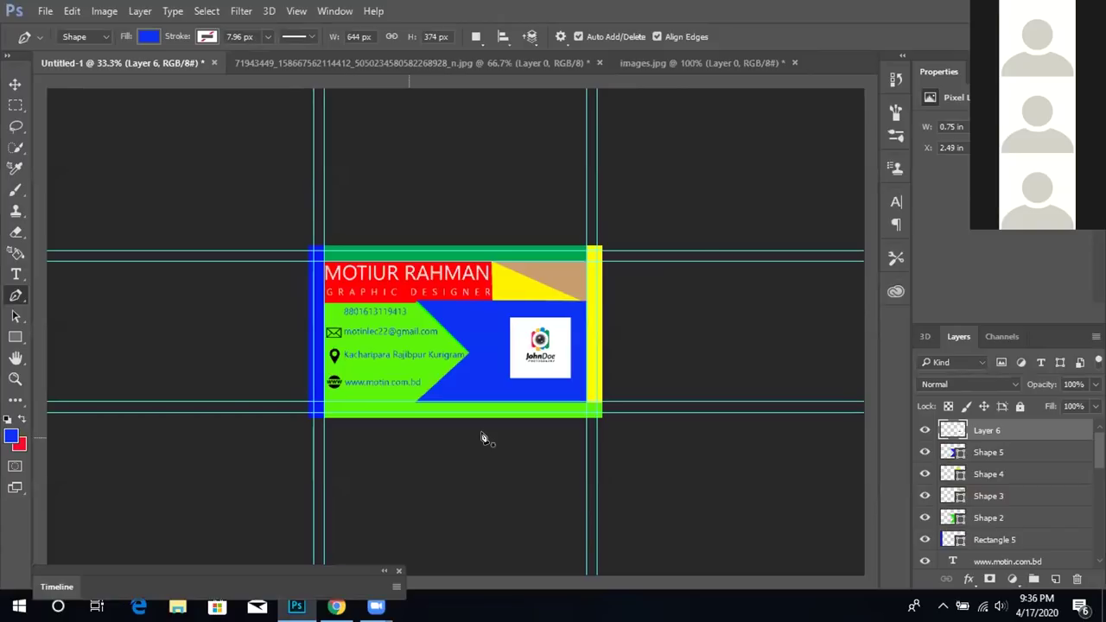
Turn on the document rulers around the business card canvas with Ctrl+R
{"action": "key", "text": "ctrl+r"}
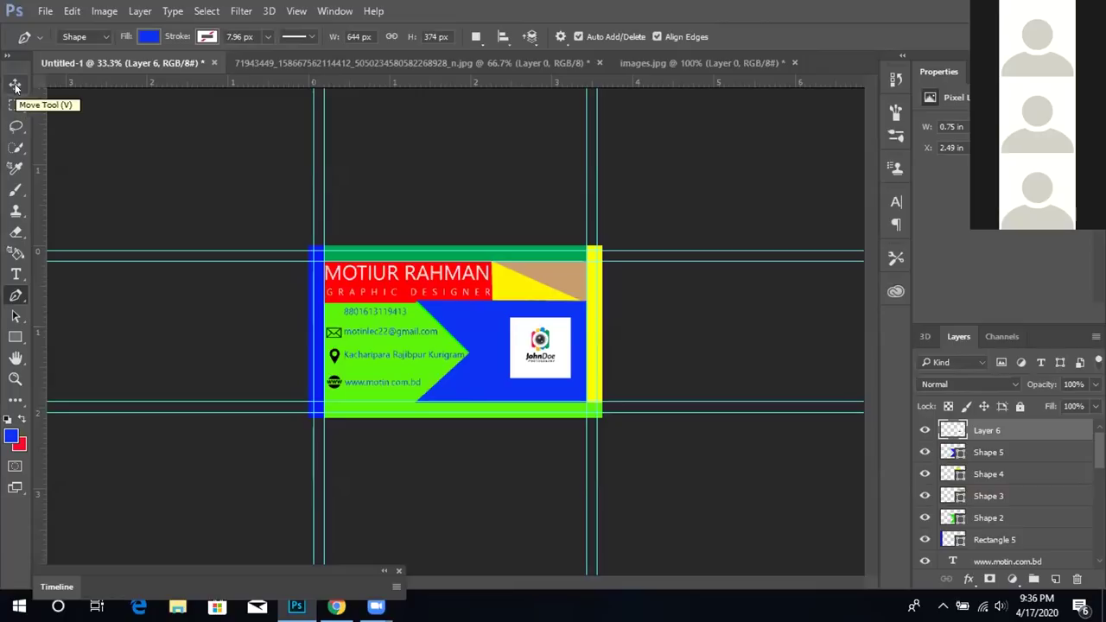
Place a Type-tool text cursor inside the GRAPHIC DESIGNER subtitle
{"action": "left_click", "coordinate": [16, 273]}
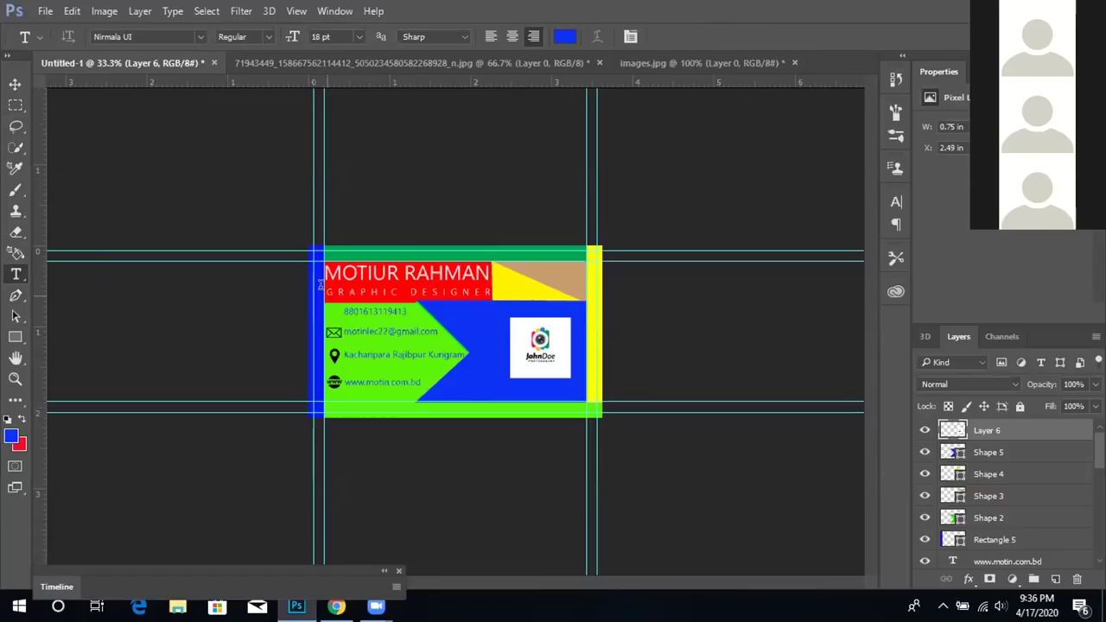
{"action": "left_click", "coordinate": [325, 292]}
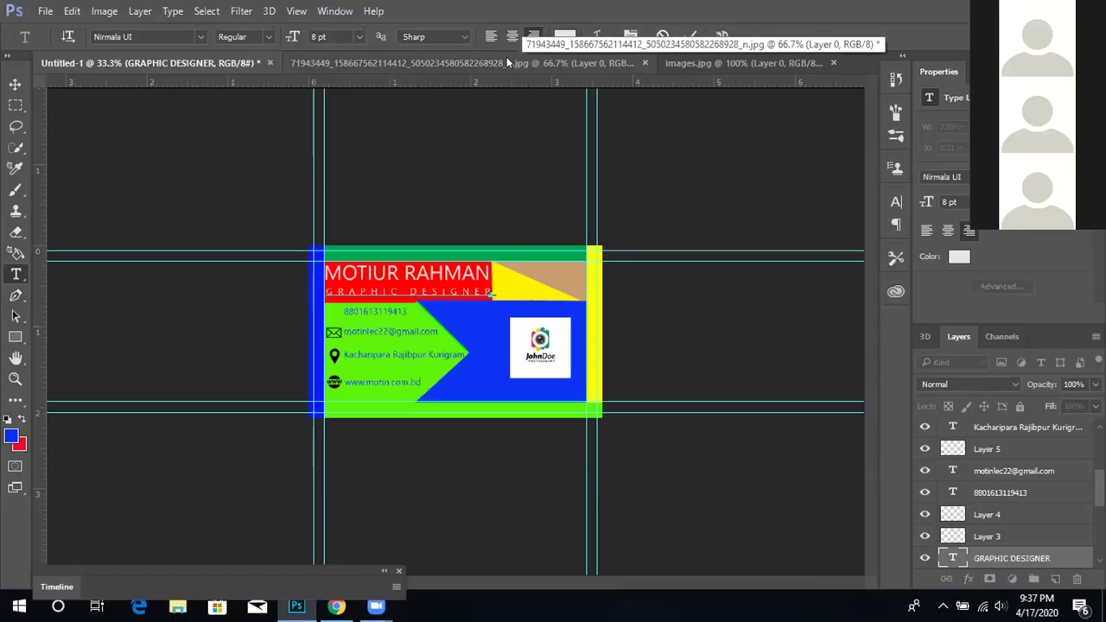
{"action": "left_click", "coordinate": [492, 37]}
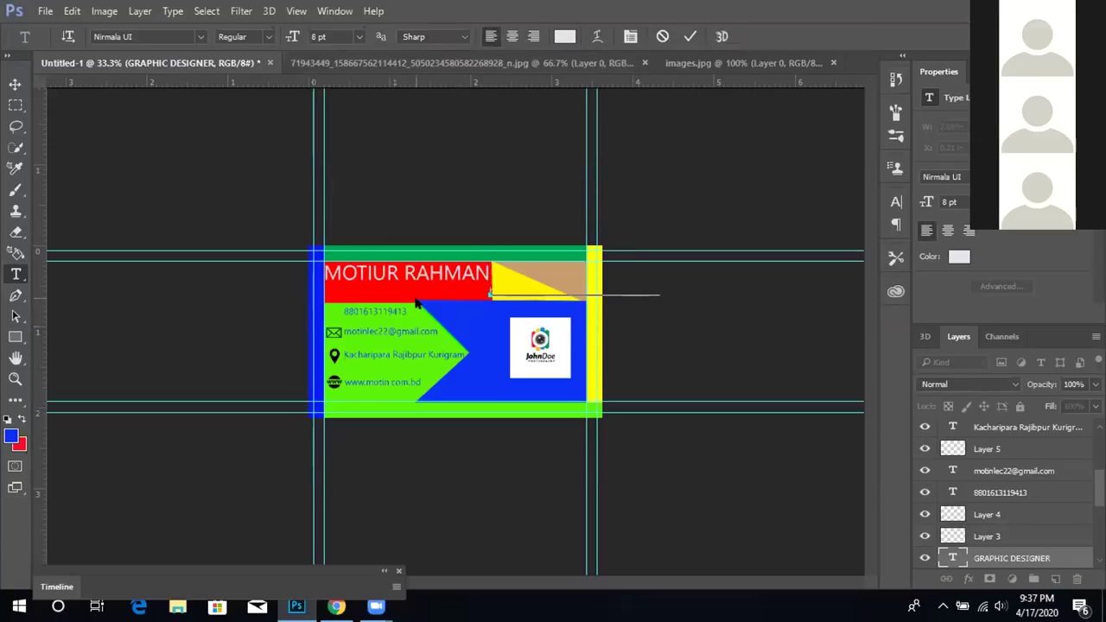
{"action": "left_click_drag", "start_coordinate": [480, 287], "coordinate": [434, 294]}
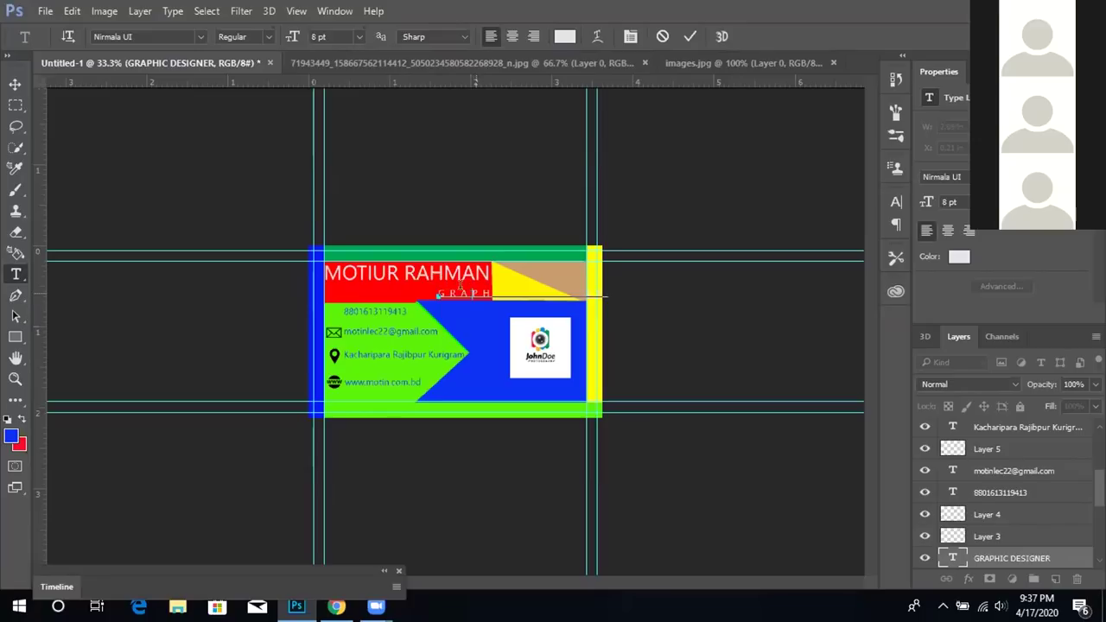
{"action": "left_click", "coordinate": [15, 84]}
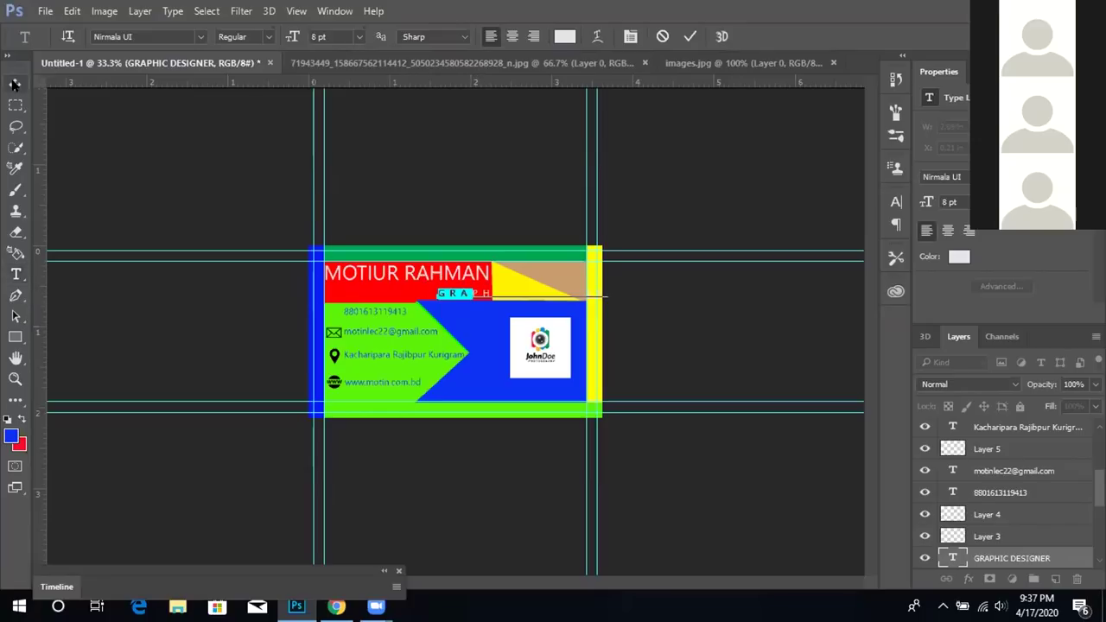
{"action": "left_click_drag", "start_coordinate": [468, 295], "coordinate": [360, 297]}
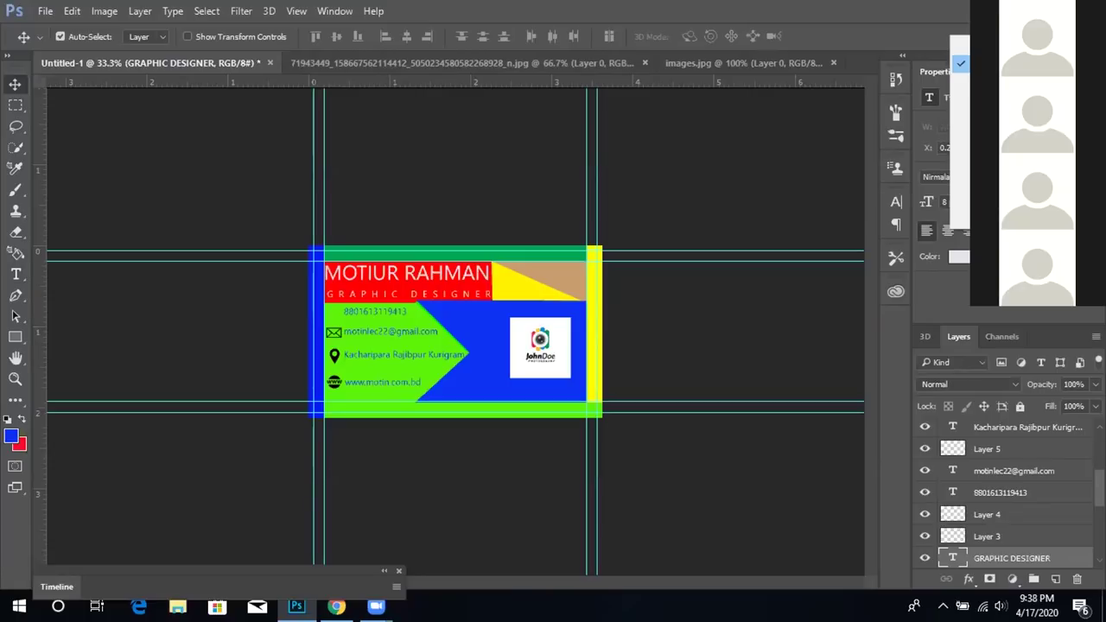
Set the GRAPHIC DESIGNER subtitle's tracking to 620 in the Character panel
{"action": "left_click", "coordinate": [921, 31]}
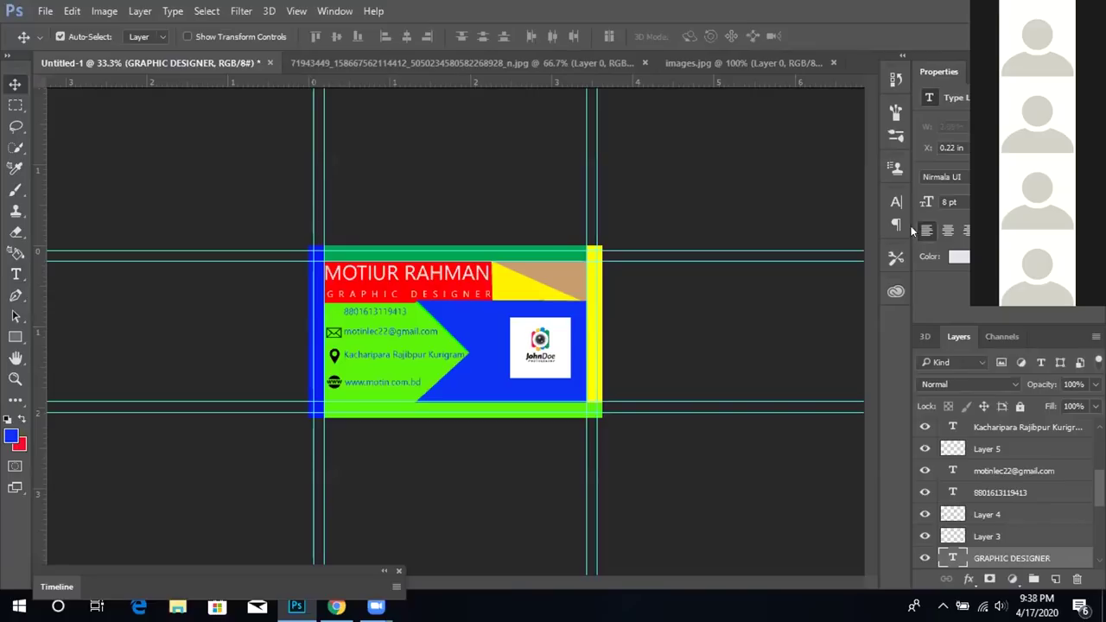
{"action": "left_click", "coordinate": [896, 202]}
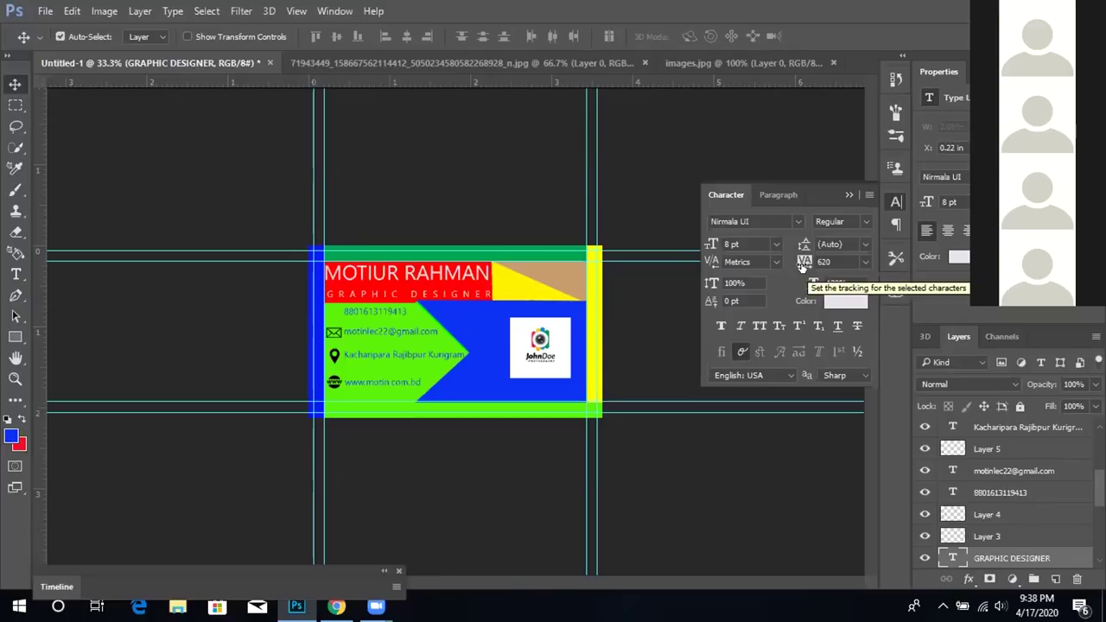
{"action": "mouse_move", "coordinate": [803, 264]}
{"action": "left_mouse_down"}
{"action": "mouse_move", "coordinate": [850, 264]}
{"action": "mouse_move", "coordinate": [787, 272]}
{"action": "mouse_move", "coordinate": [847, 269]}
{"action": "mouse_move", "coordinate": [811, 264]}
{"action": "left_mouse_up"}
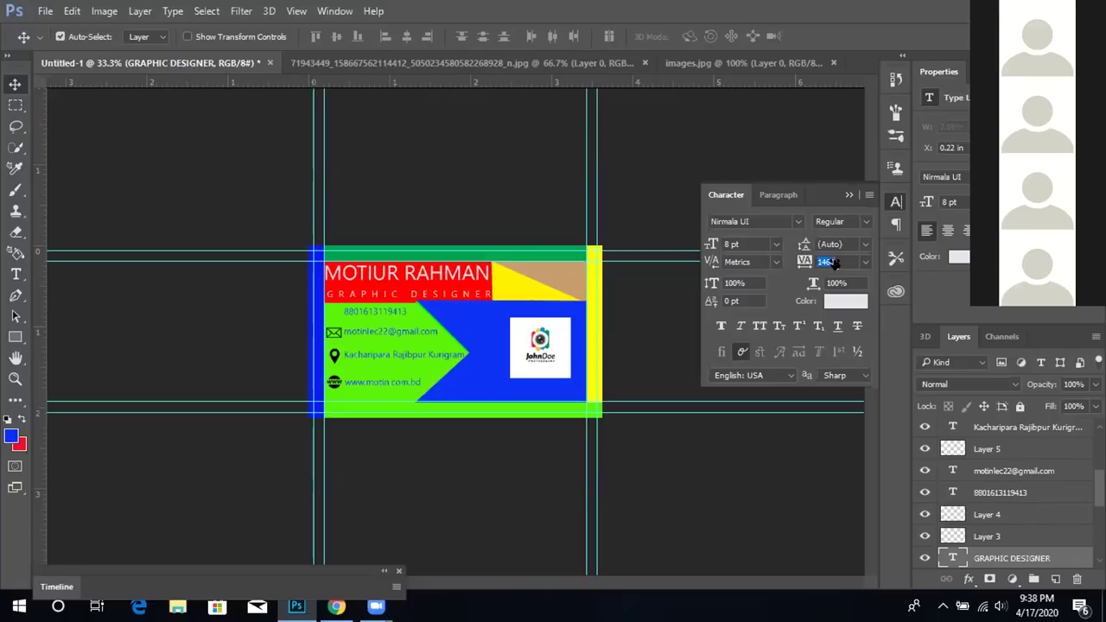
{"action": "mouse_move", "coordinate": [847, 267]}
{"action": "left_mouse_down"}
{"action": "mouse_move", "coordinate": [785, 264]}
{"action": "mouse_move", "coordinate": [834, 259]}
{"action": "left_mouse_up"}
{"action": "left_click_drag", "start_coordinate": [834, 259], "coordinate": [803, 265]}
Select all GRAPHIC DESIGNER letters and reduce their tracking to 360 so they fit the card
{"action": "left_click", "coordinate": [16, 274]}
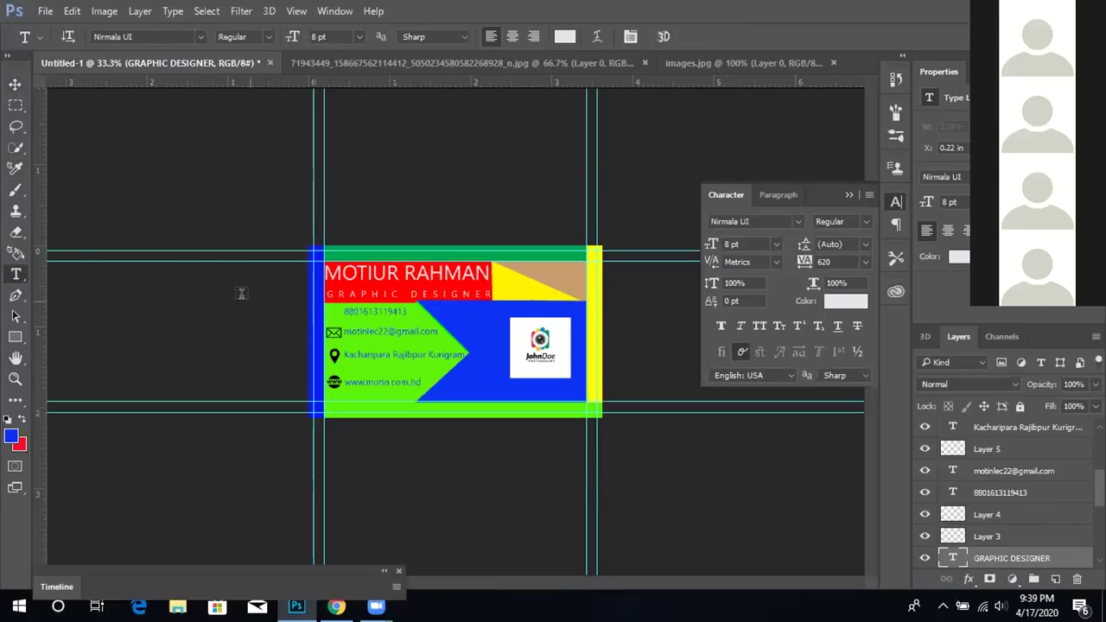
{"action": "left_click", "coordinate": [327, 294]}
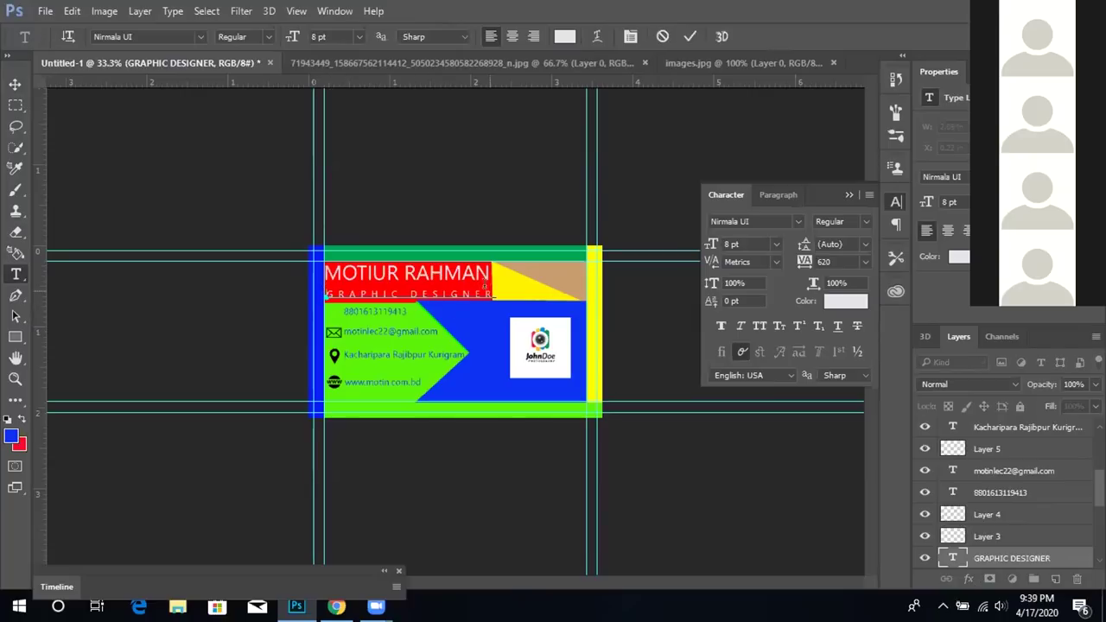
{"action": "left_click_drag", "start_coordinate": [494, 295], "coordinate": [316, 308]}
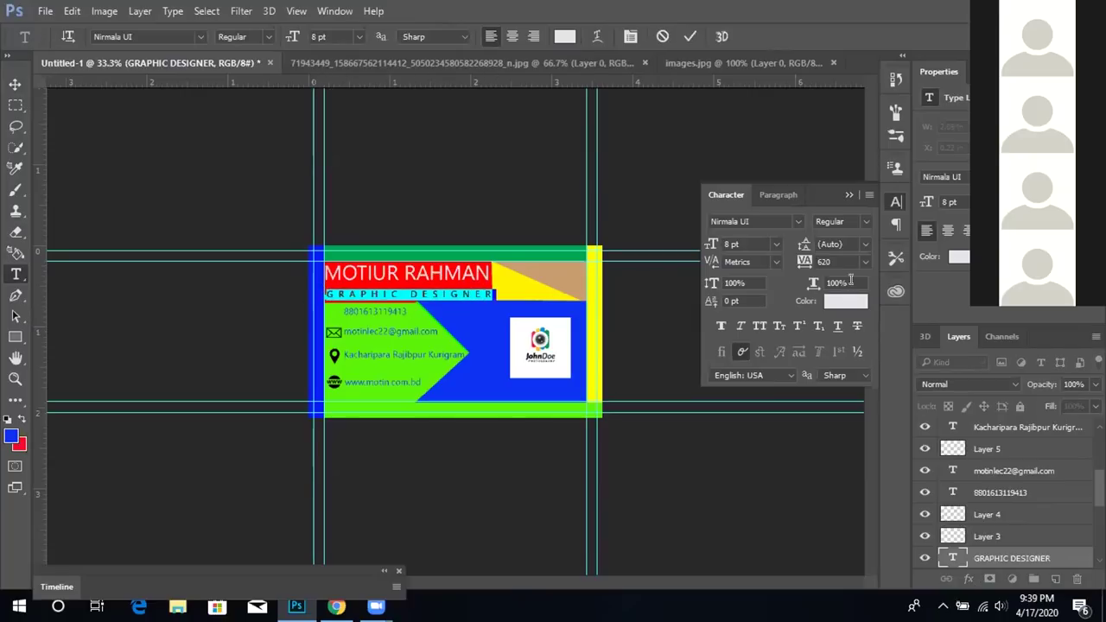
{"action": "left_click_drag", "start_coordinate": [803, 264], "coordinate": [833, 266]}
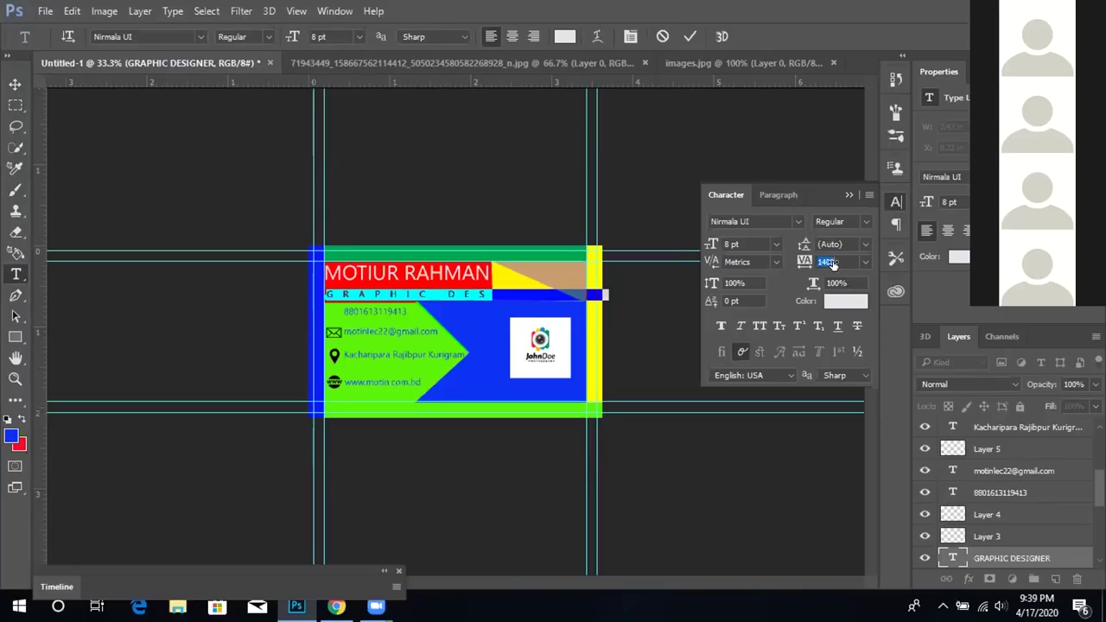
{"action": "mouse_move", "coordinate": [809, 265]}
{"action": "left_mouse_down"}
{"action": "mouse_move", "coordinate": [830, 264]}
{"action": "mouse_move", "coordinate": [789, 265]}
{"action": "mouse_move", "coordinate": [841, 261]}
{"action": "mouse_move", "coordinate": [791, 262]}
{"action": "left_mouse_up"}
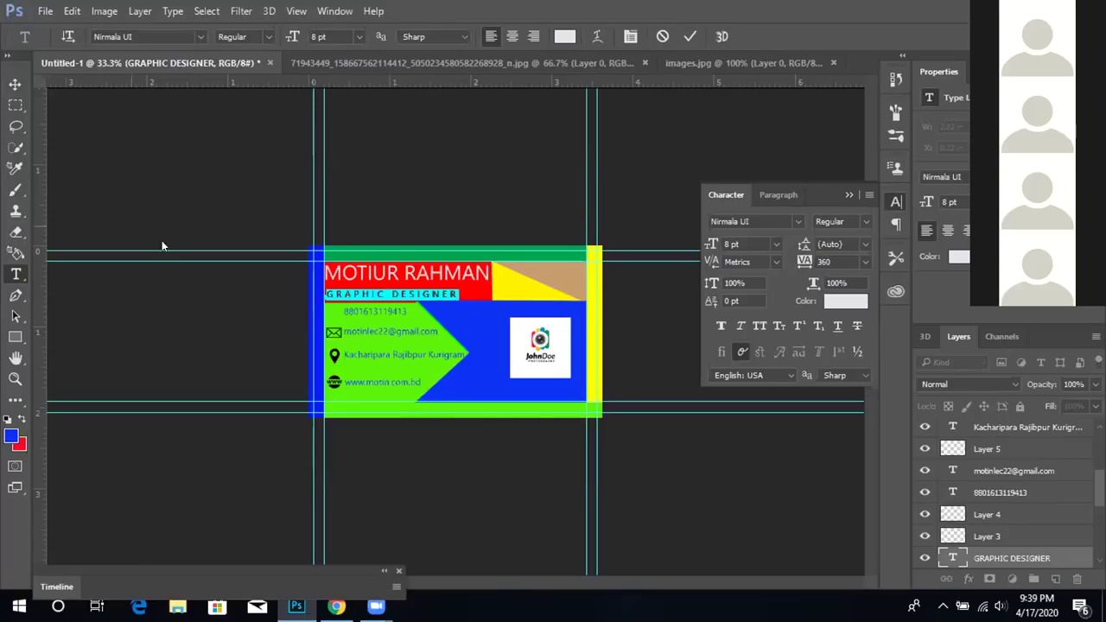
{"action": "left_click", "coordinate": [14, 83]}
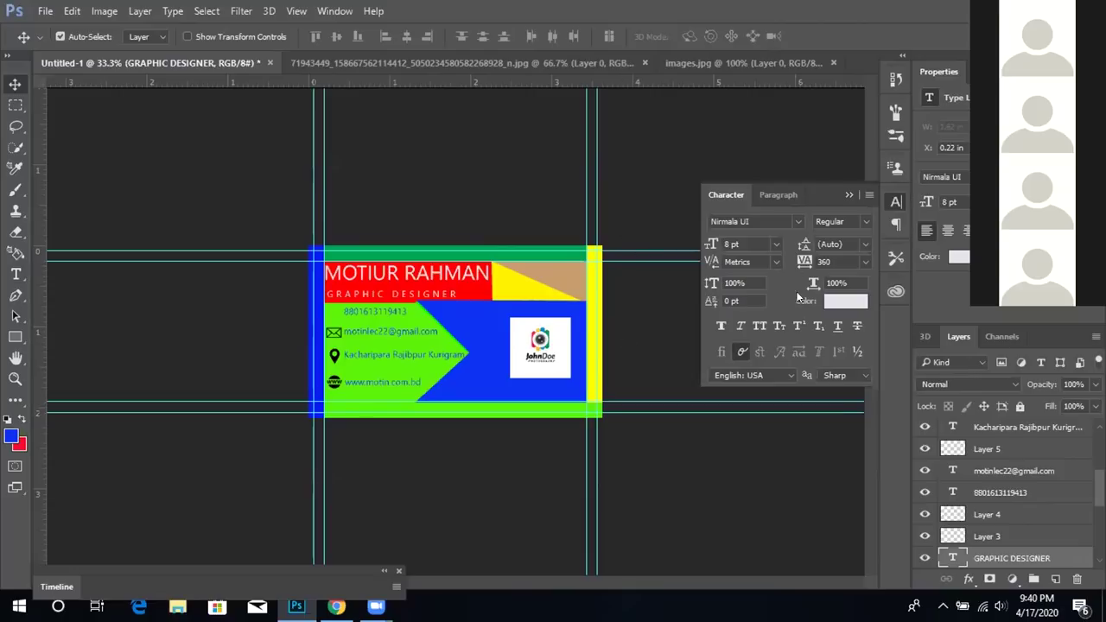
Collapse the Character panel back into the side strip
{"action": "left_click", "coordinate": [896, 202]}
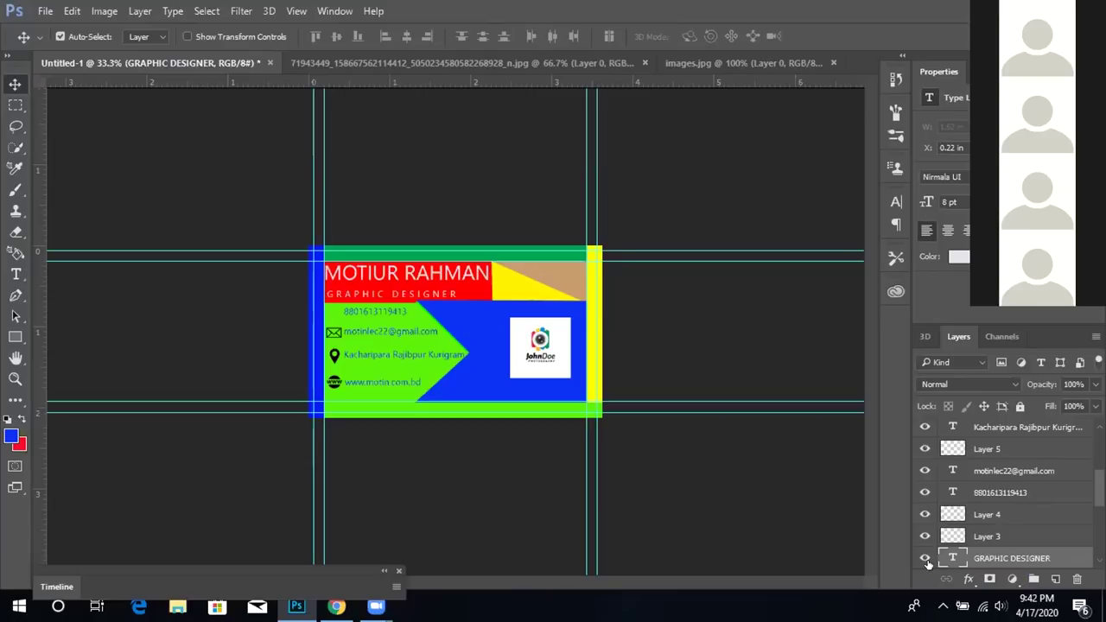
Select Layer 5, the e-mail and phone text layers, Layer 4 and Layer 3
{"action": "key", "text": "ctrl"}
{"action": "left_click", "coordinate": [921, 451]}
{"action": "left_click", "coordinate": [921, 451]}
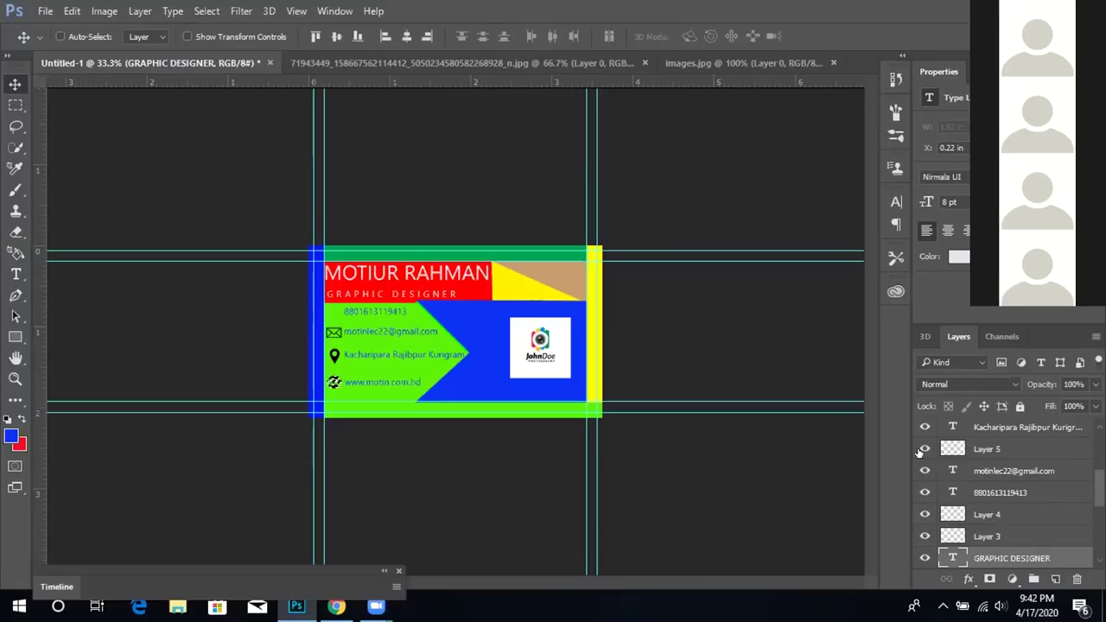
{"action": "left_click", "coordinate": [920, 452]}
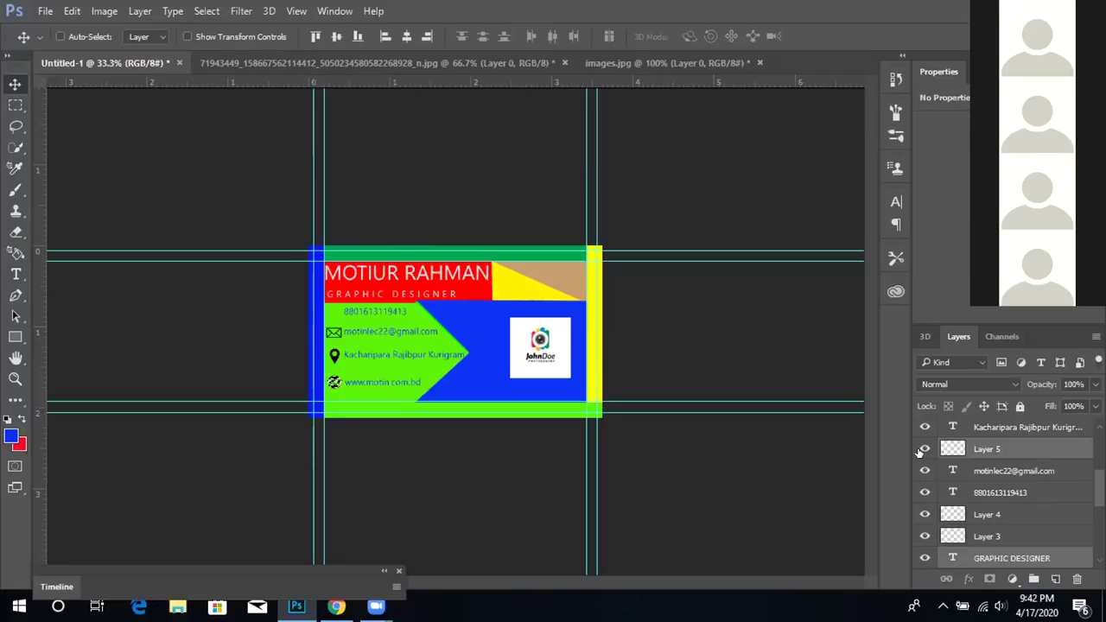
{"action": "left_click", "coordinate": [1054, 472], "text": "ctrl"}
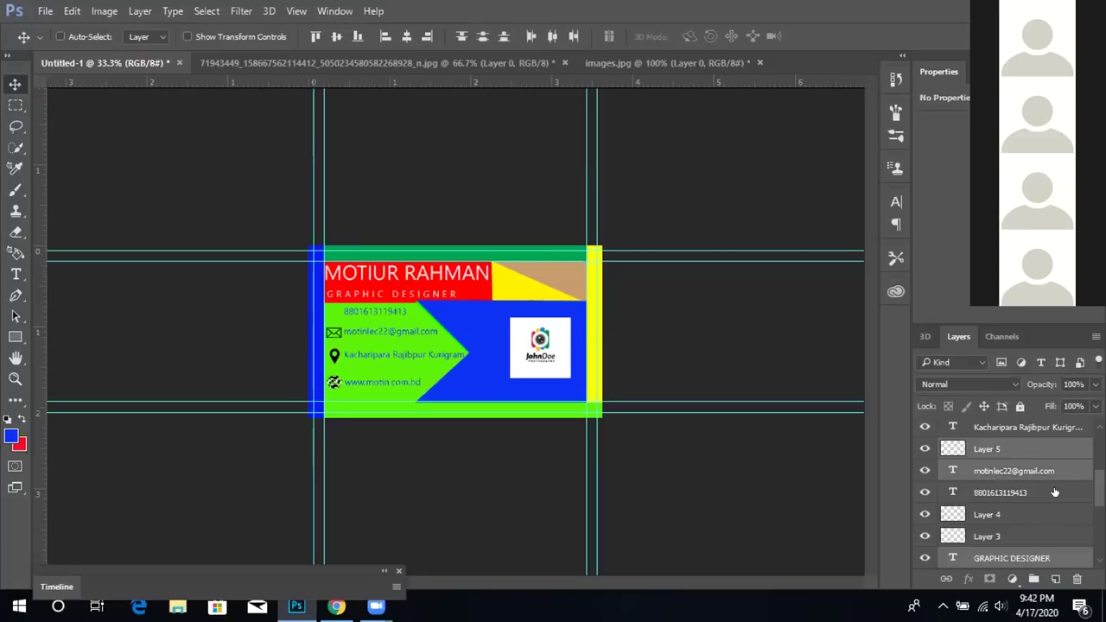
{"action": "left_click", "coordinate": [1055, 493], "text": "ctrl"}
{"action": "left_click", "coordinate": [1050, 514], "text": "ctrl"}
{"action": "left_click", "coordinate": [1046, 536], "text": "ctrl"}
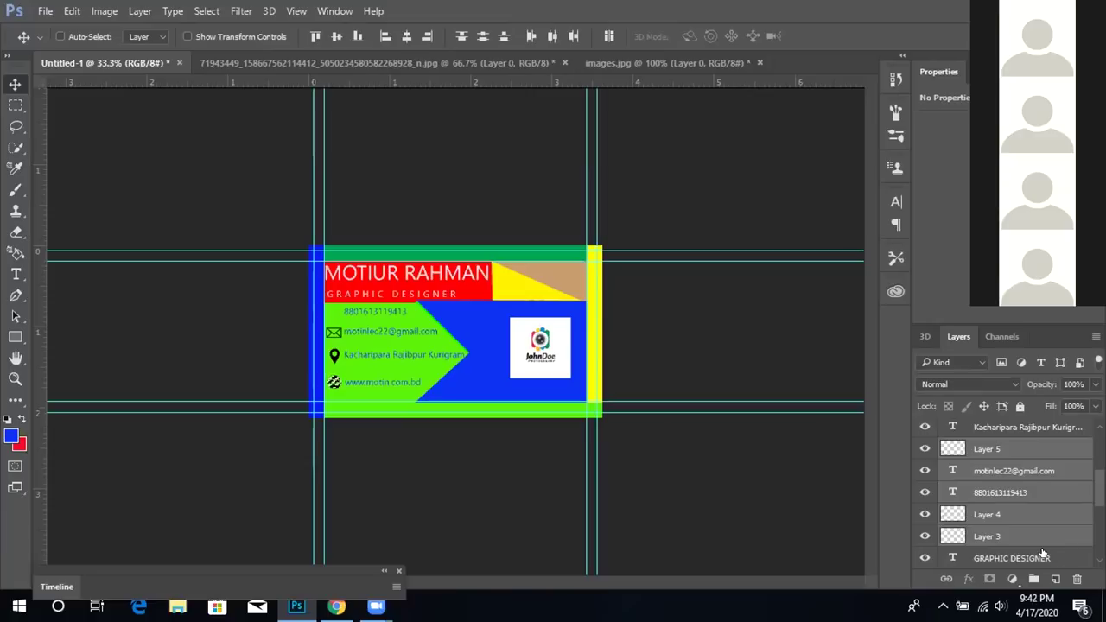
Group the selected contact layers into Group 1, verify its contents, and expand it
{"action": "key", "text": "ctrl+g"}
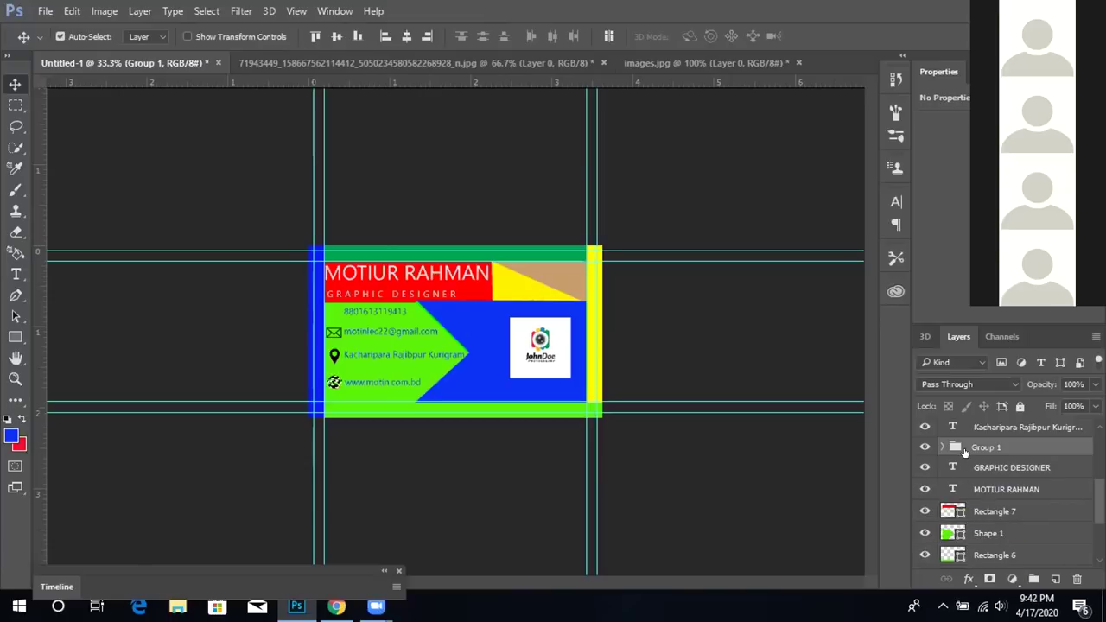
{"action": "key", "text": "ctrl+comma"}
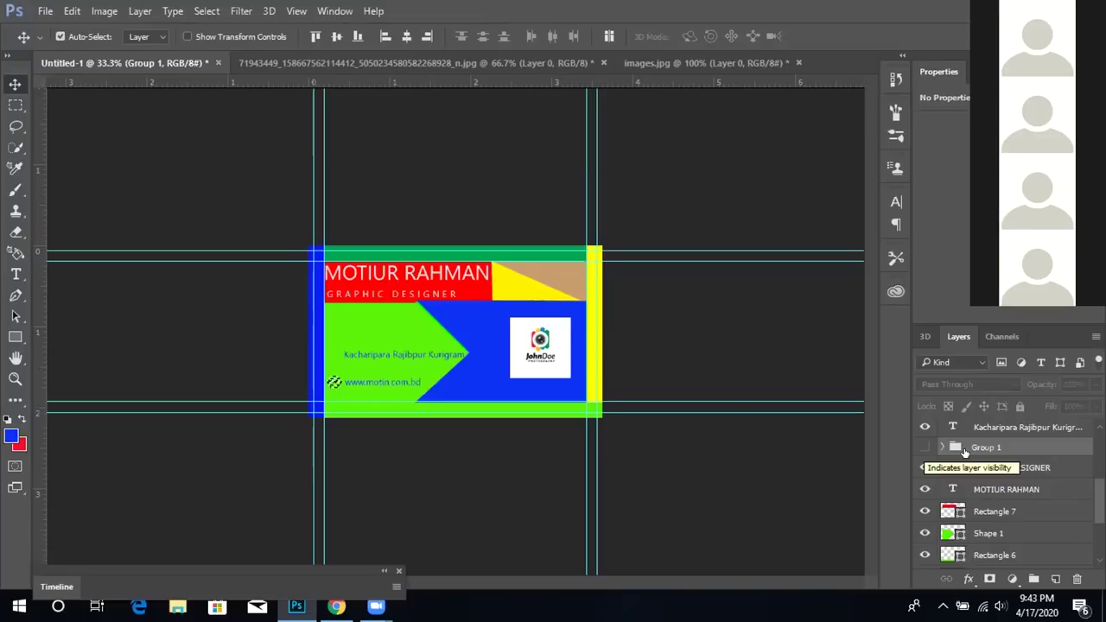
{"action": "key", "text": "ctrl+comma"}
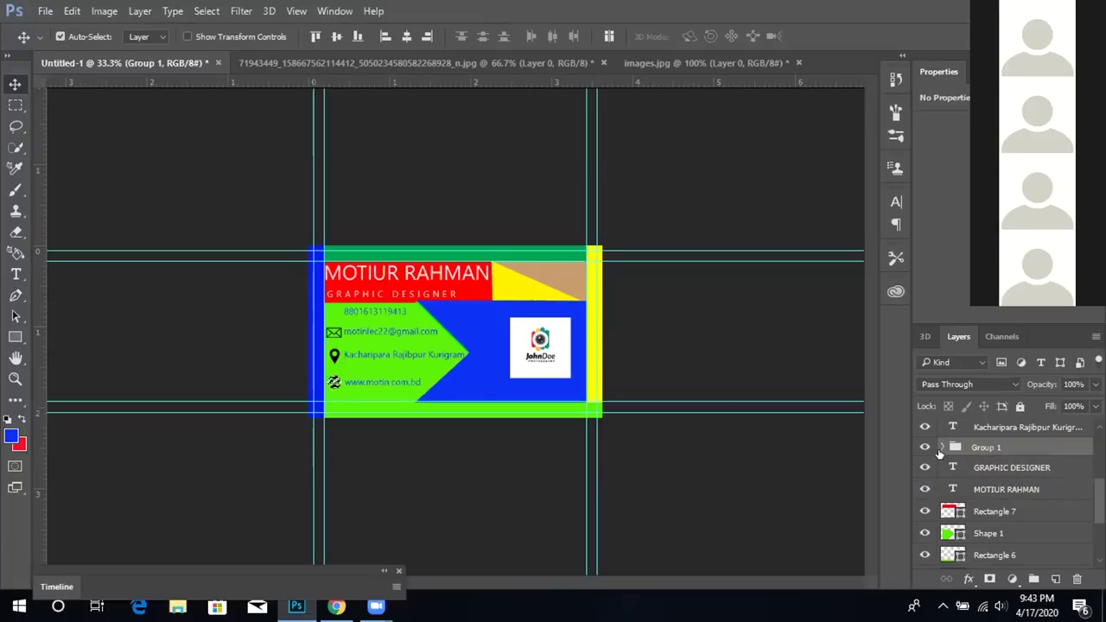
{"action": "left_click", "coordinate": [941, 448]}
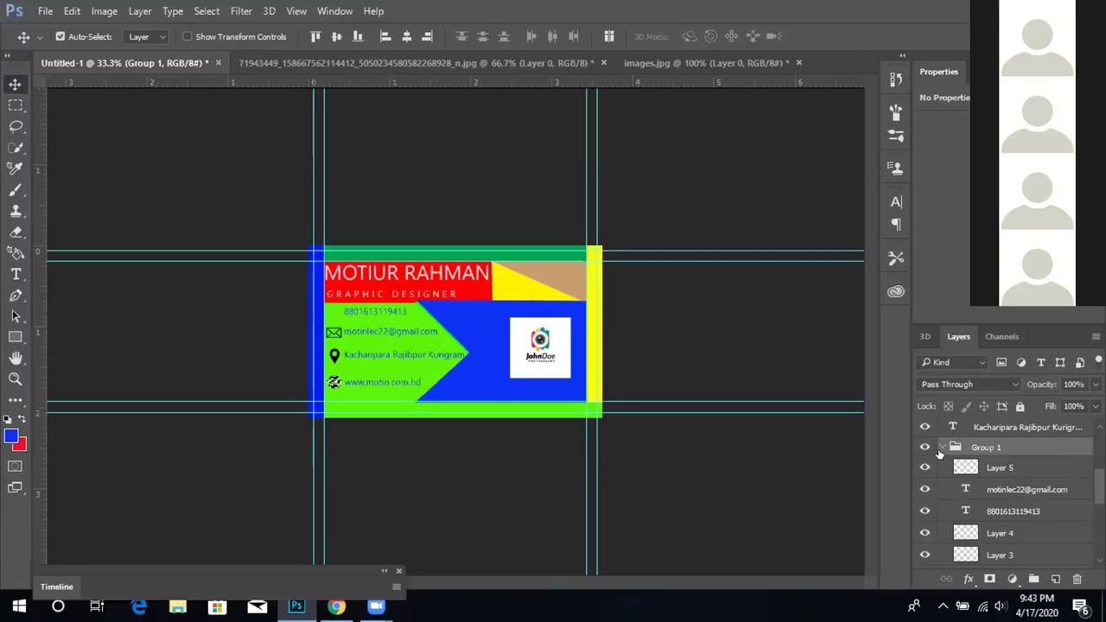
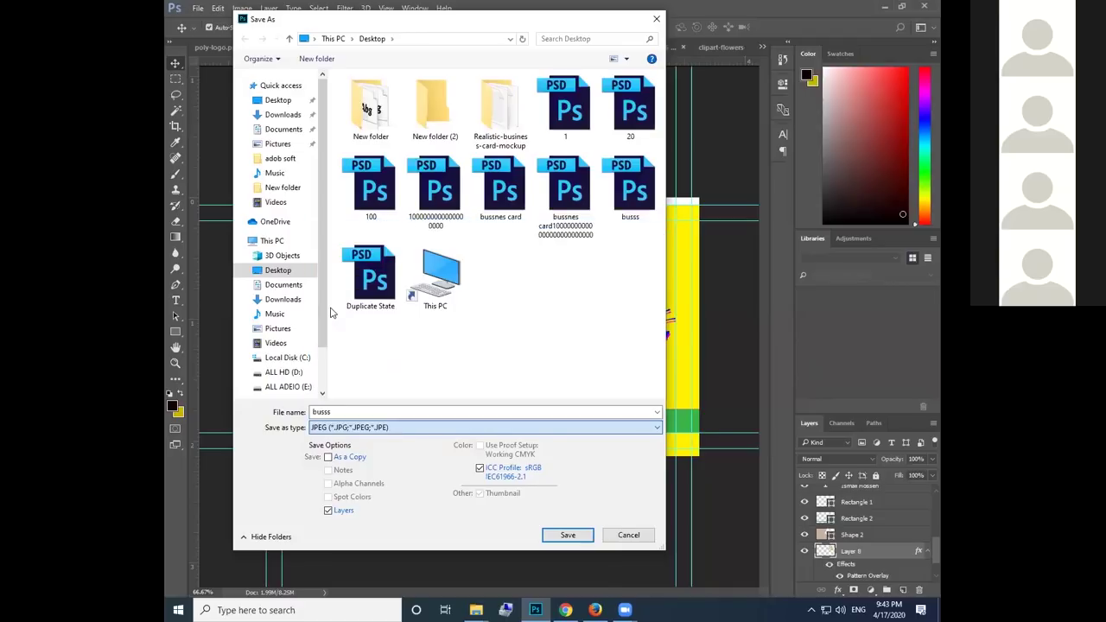
Save the card to the Desktop as JPEG named 1200 at Maximum quality 12
{"action": "double_click", "coordinate": [367, 411]}
{"action": "key", "text": "BackSpace"}
{"action": "type", "text": "1200"}
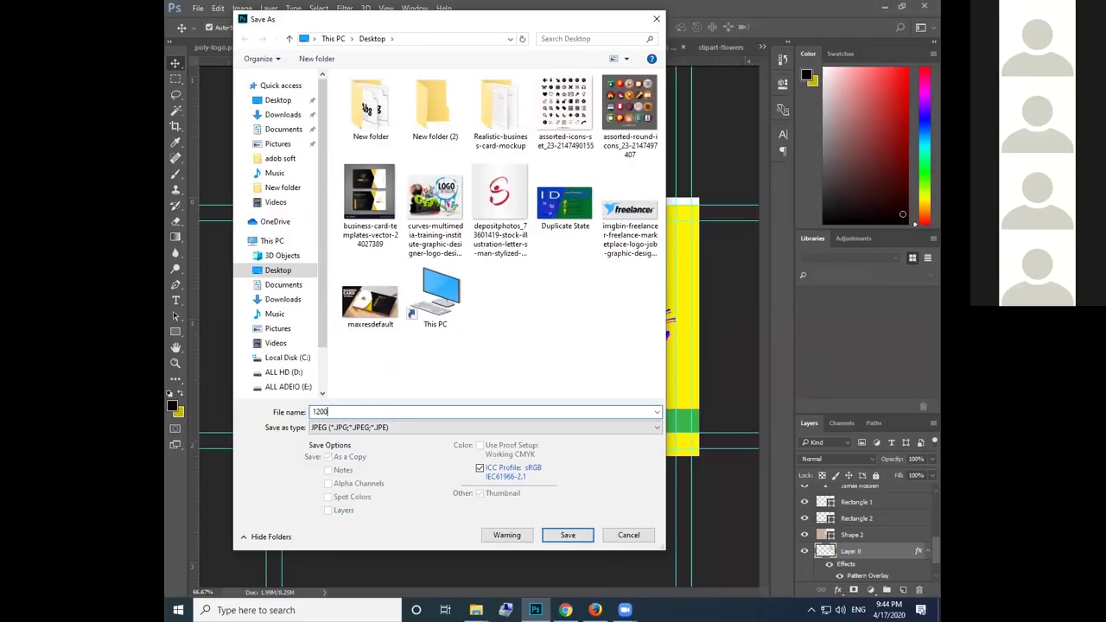
{"action": "key", "text": "Return"}
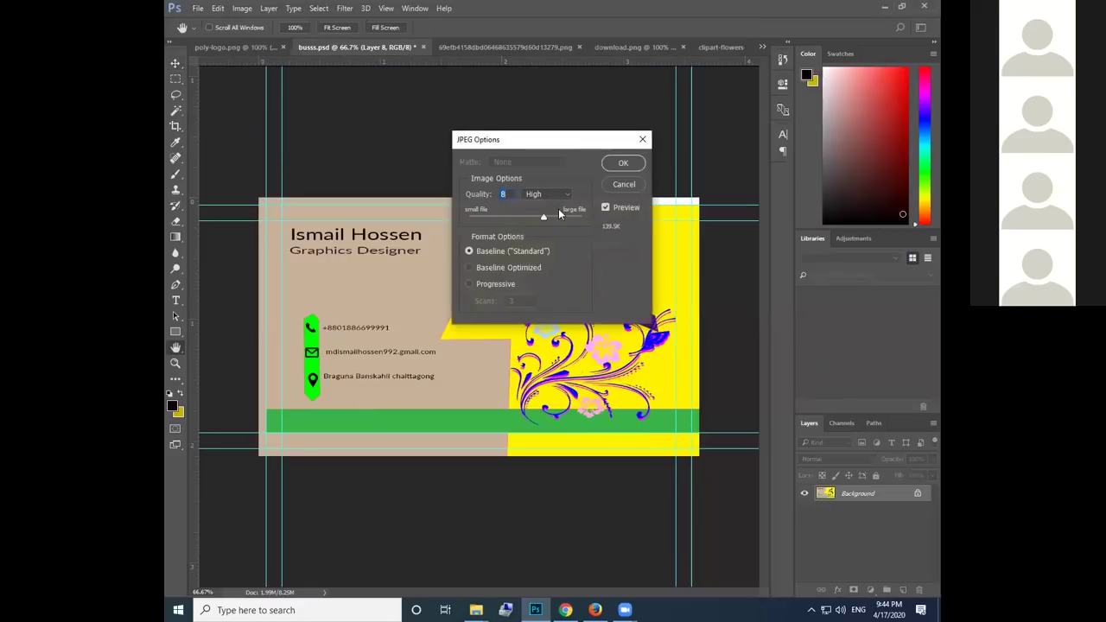
{"action": "left_click_drag", "start_coordinate": [546, 215], "coordinate": [581, 215]}
{"action": "left_click", "coordinate": [626, 169]}
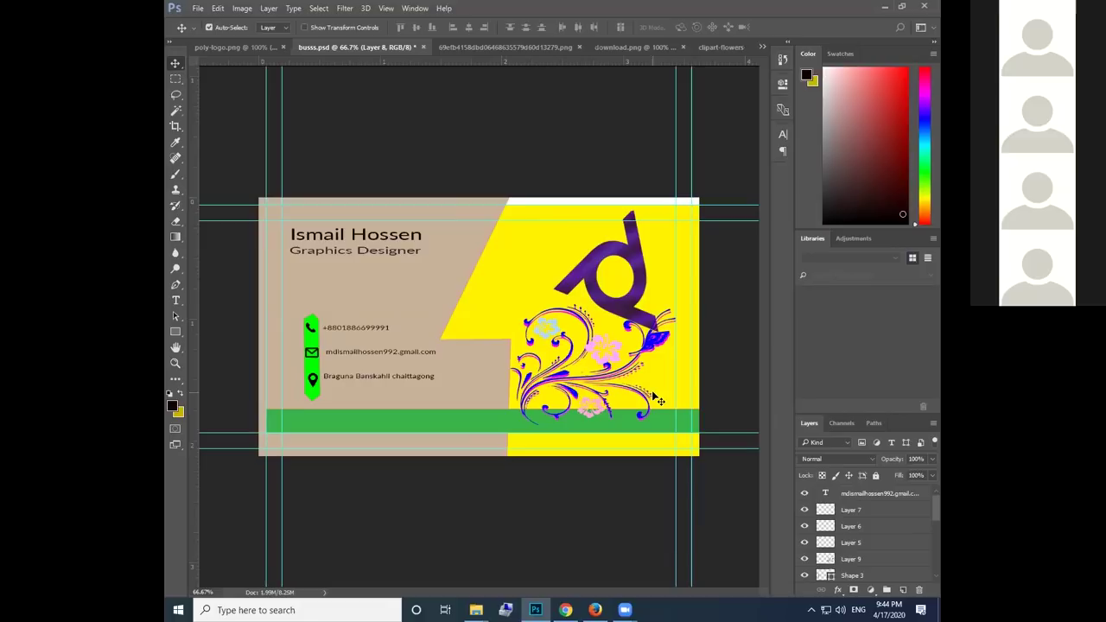
Stretch the yellow Rectangle 3 shape upward to 106.14% height, covering the white top strip
{"action": "scroll", "coordinate": [856, 557], "scroll_direction": "down", "scroll_amount": 5}
{"action": "left_click", "coordinate": [852, 560]}
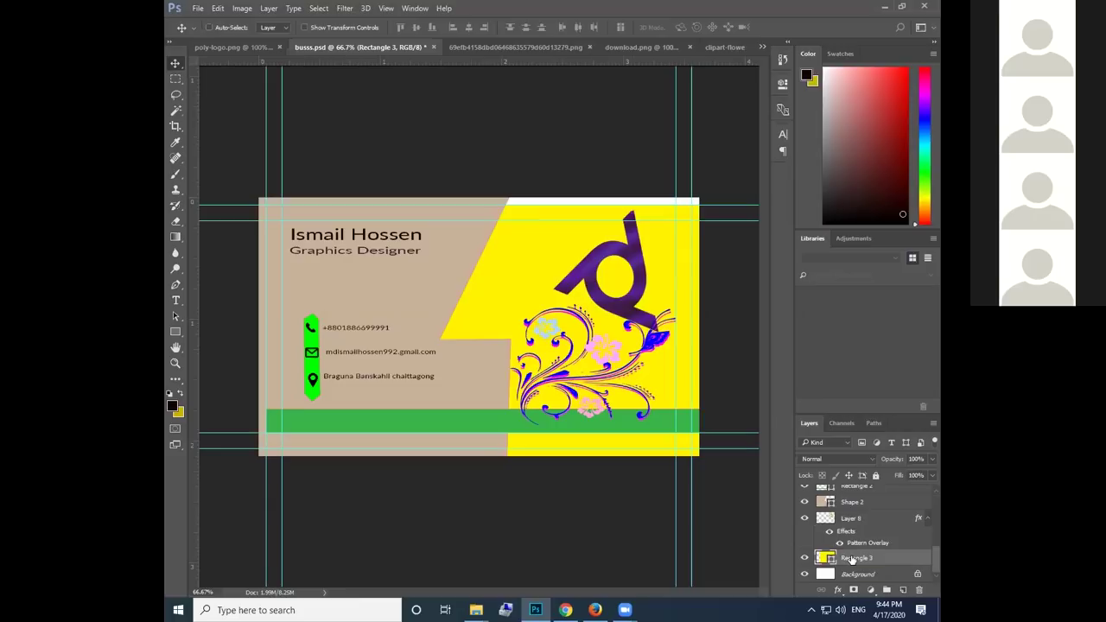
{"action": "key", "text": "ctrl+t"}
{"action": "left_click_drag", "start_coordinate": [557, 206], "coordinate": [557, 180]}
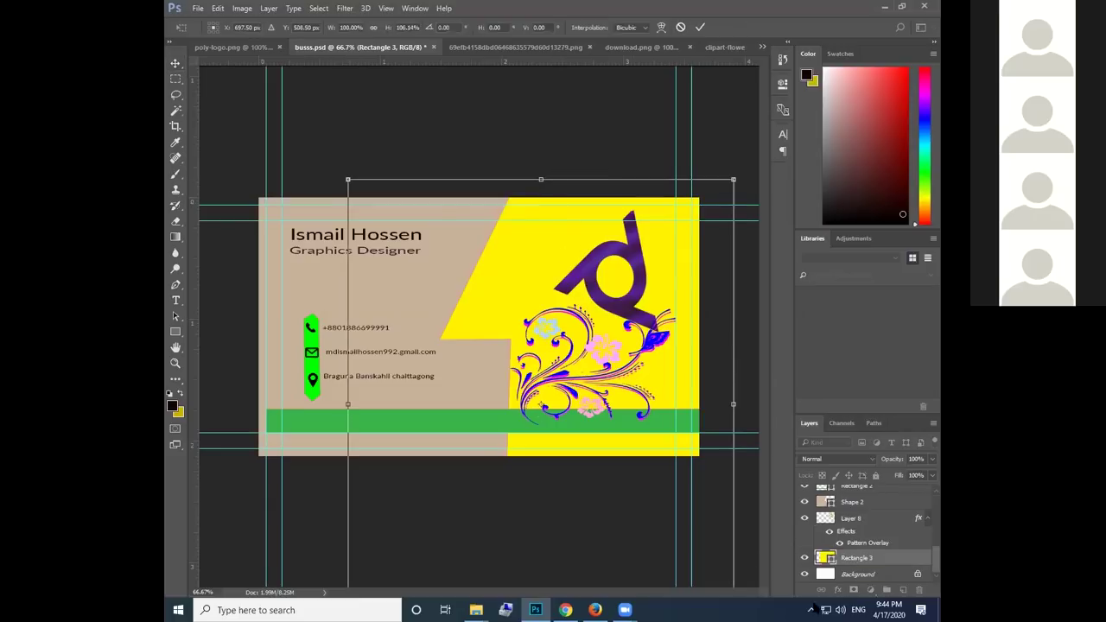
{"action": "left_click", "coordinate": [701, 27]}
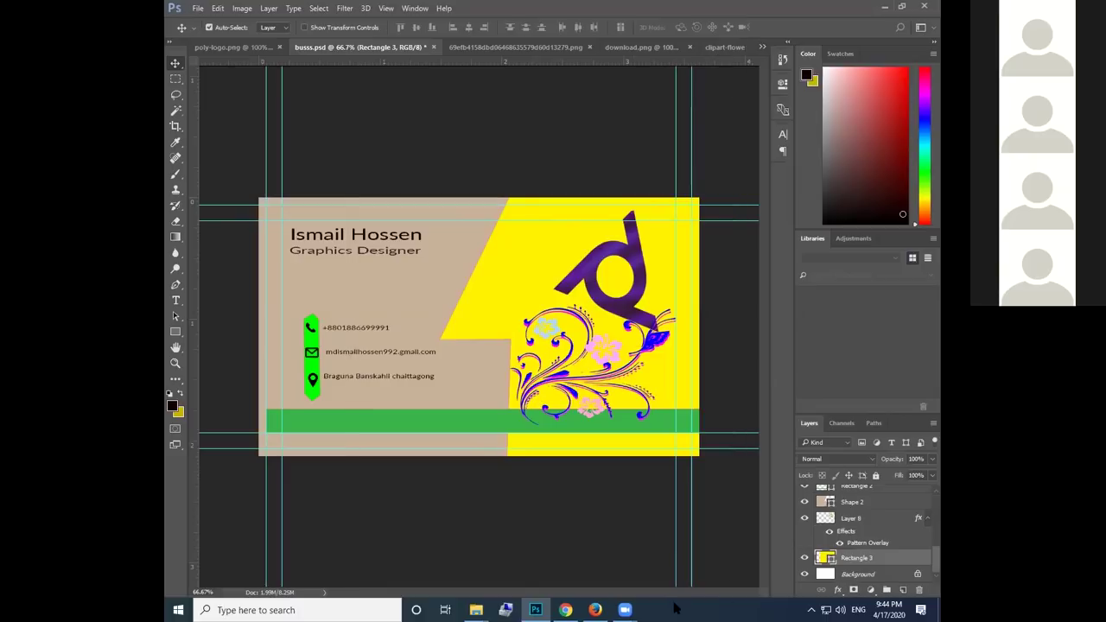
Save the card as busss.png on the Desktop, replacing the old file, then minimize Photoshop
{"action": "left_click", "coordinate": [217, 8]}
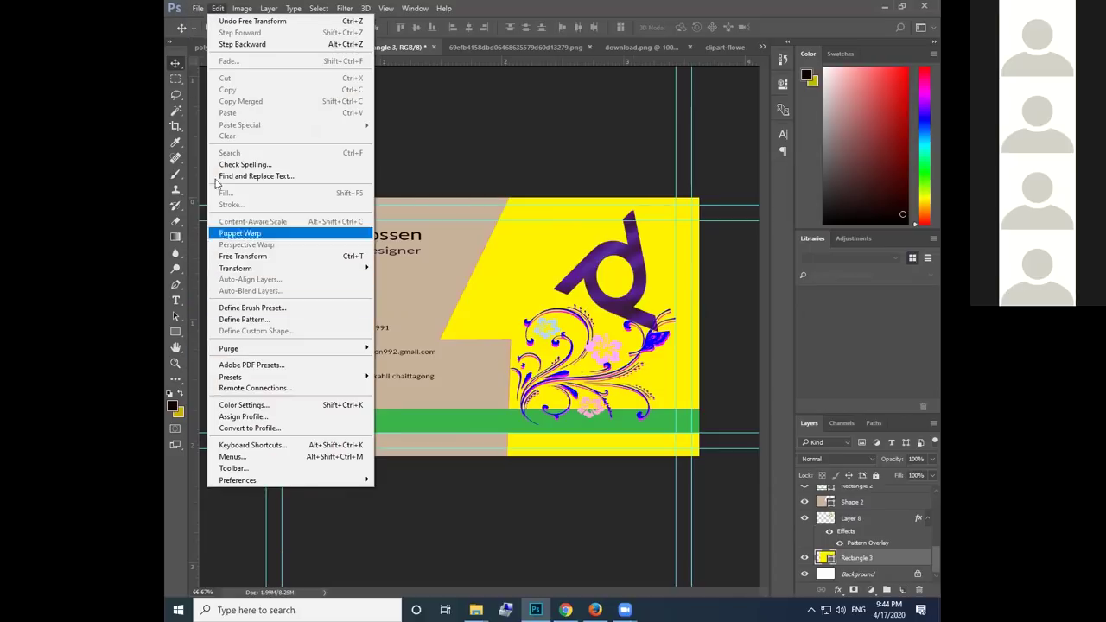
{"action": "mouse_move", "coordinate": [198, 8]}
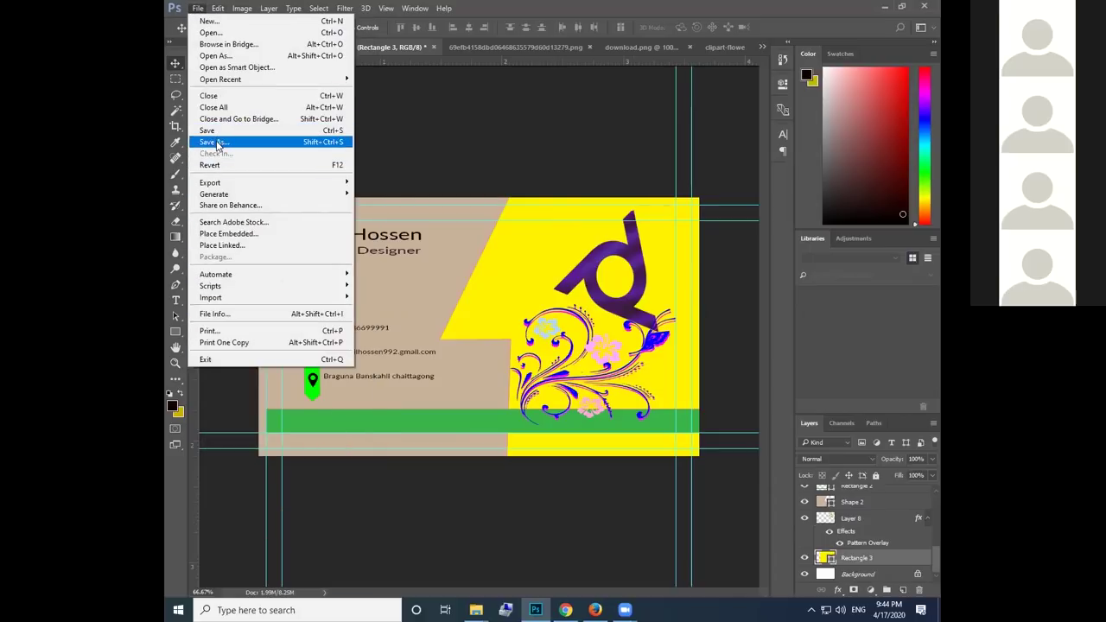
{"action": "left_click", "coordinate": [216, 143]}
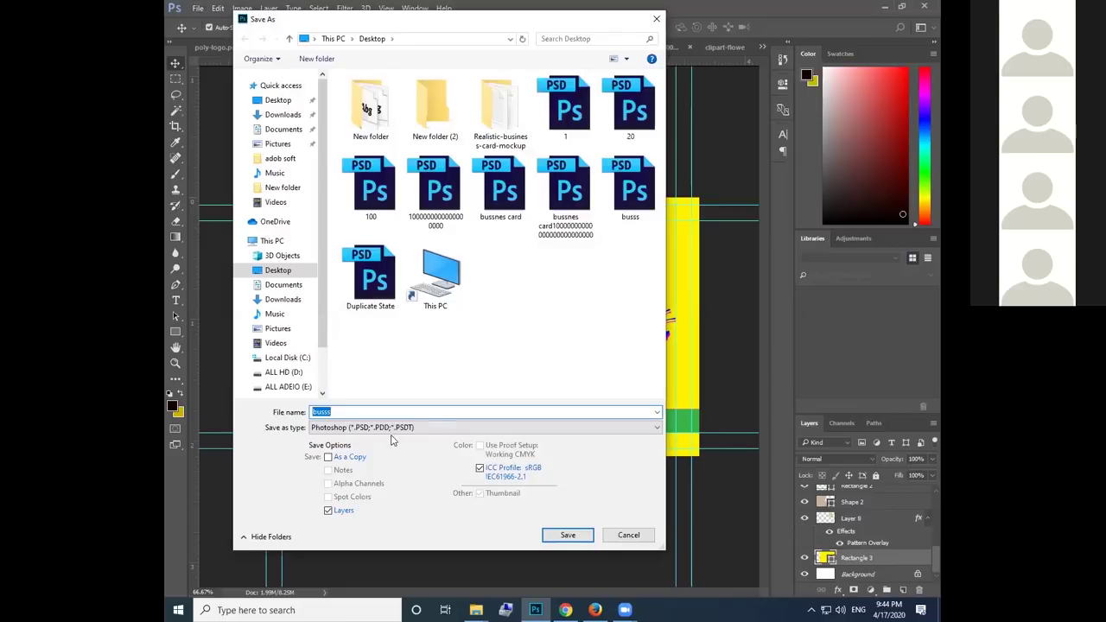
{"action": "left_click", "coordinate": [405, 428]}
{"action": "left_click", "coordinate": [337, 375]}
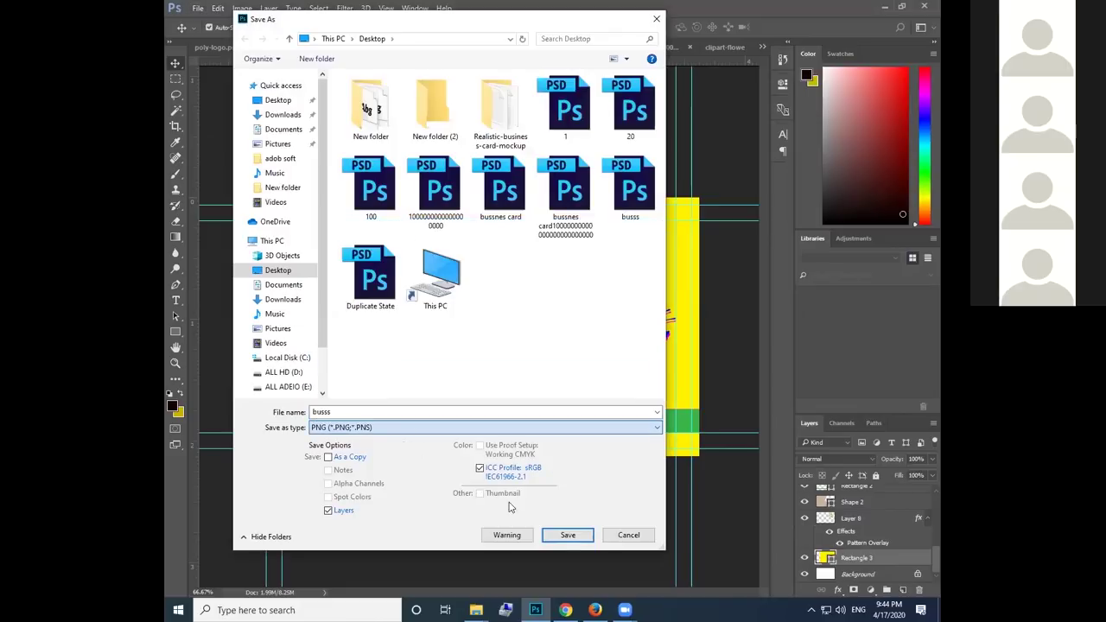
{"action": "left_click", "coordinate": [572, 535]}
{"action": "left_click", "coordinate": [572, 306]}
{"action": "left_click", "coordinate": [589, 195]}
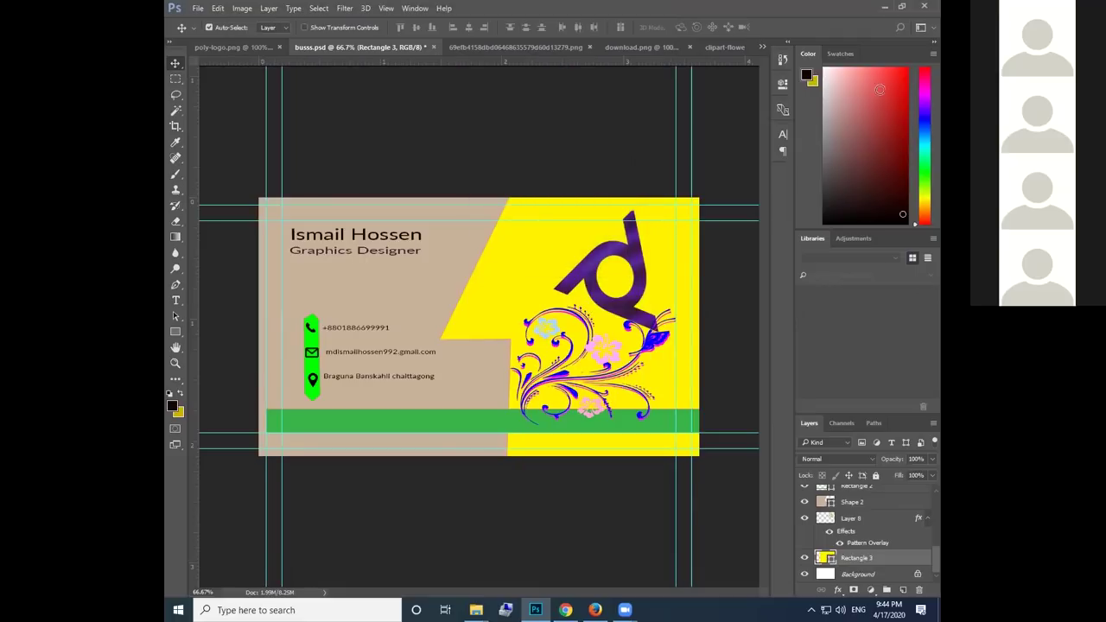
{"action": "left_click", "coordinate": [883, 7]}
Open the Business Card Mockup Vol.7.zip archive from Downloads in WinRAR
{"action": "key", "text": "super+e"}
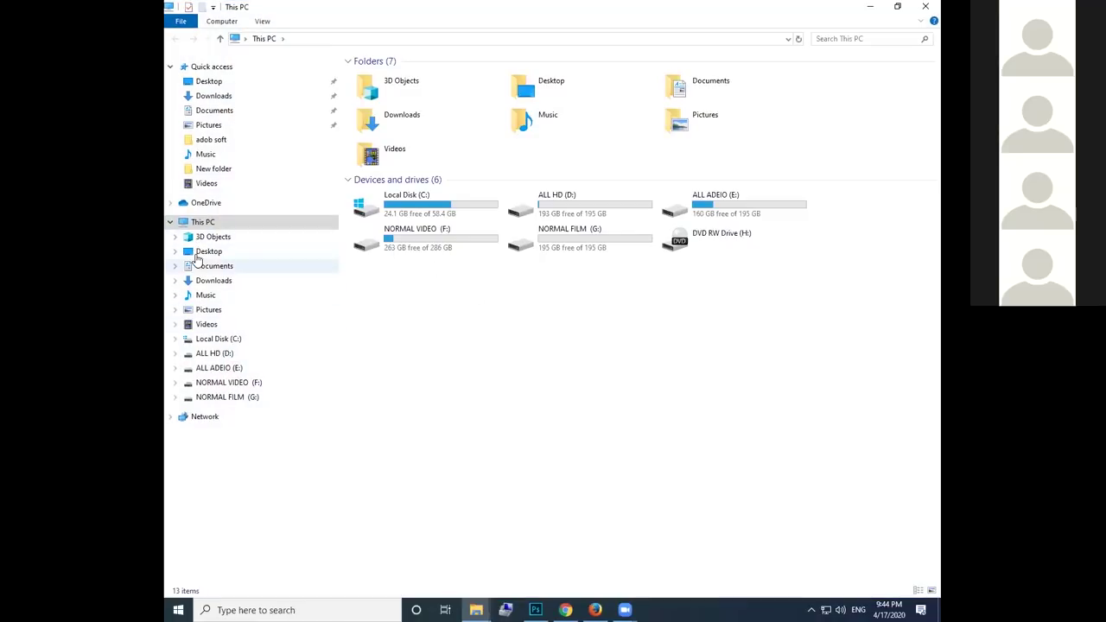
{"action": "left_click", "coordinate": [220, 280]}
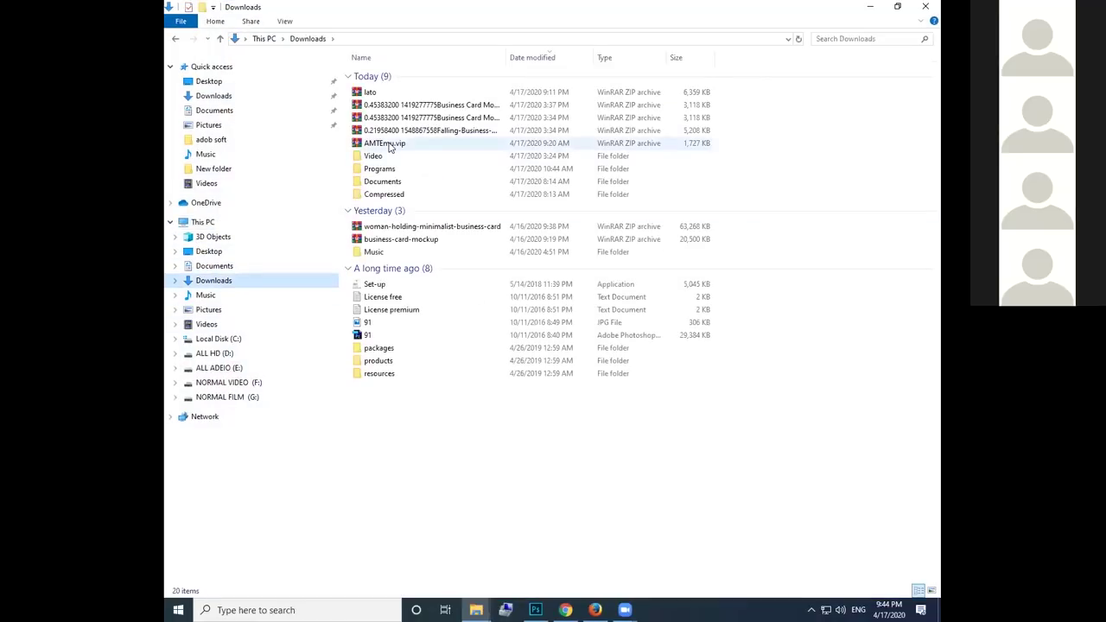
{"action": "left_click", "coordinate": [432, 118]}
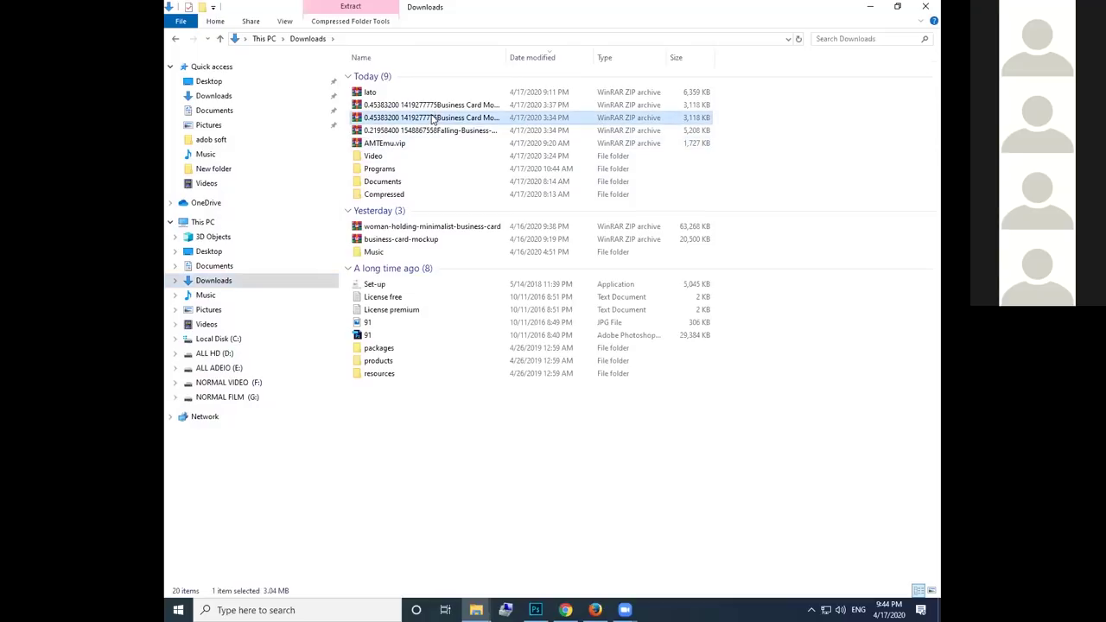
{"action": "double_click", "coordinate": [432, 119]}
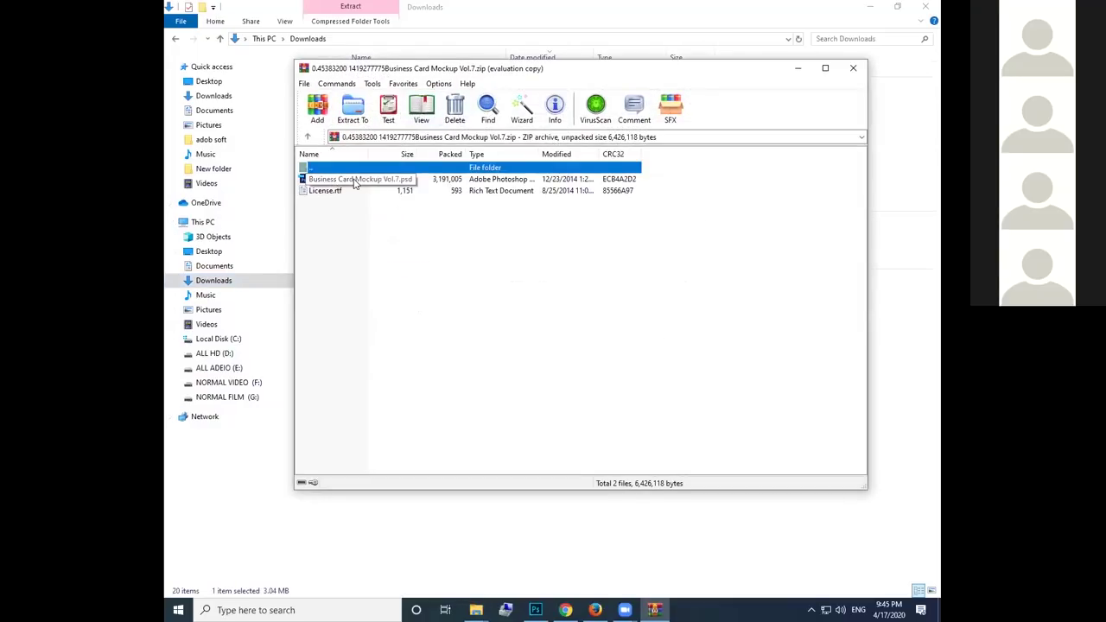
Select Business Card Mockup Vol.7.psd in the WinRAR archive listing
{"action": "left_click", "coordinate": [354, 179]}
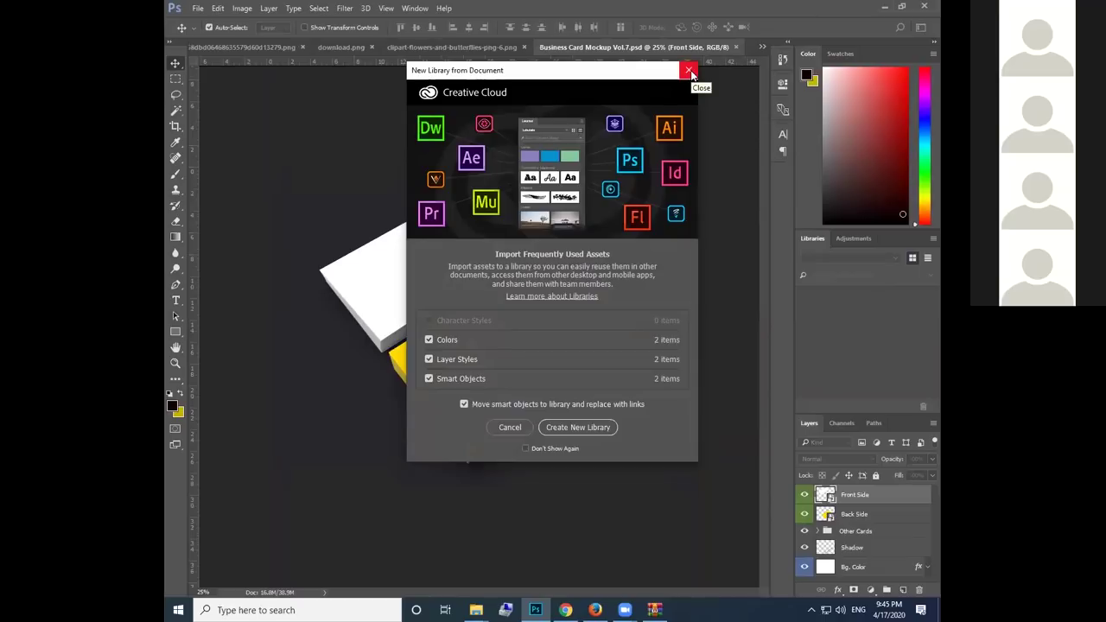
Dismiss the library prompt and open the Front Side smart object as Rectangle 12.psb
{"action": "left_click", "coordinate": [690, 71]}
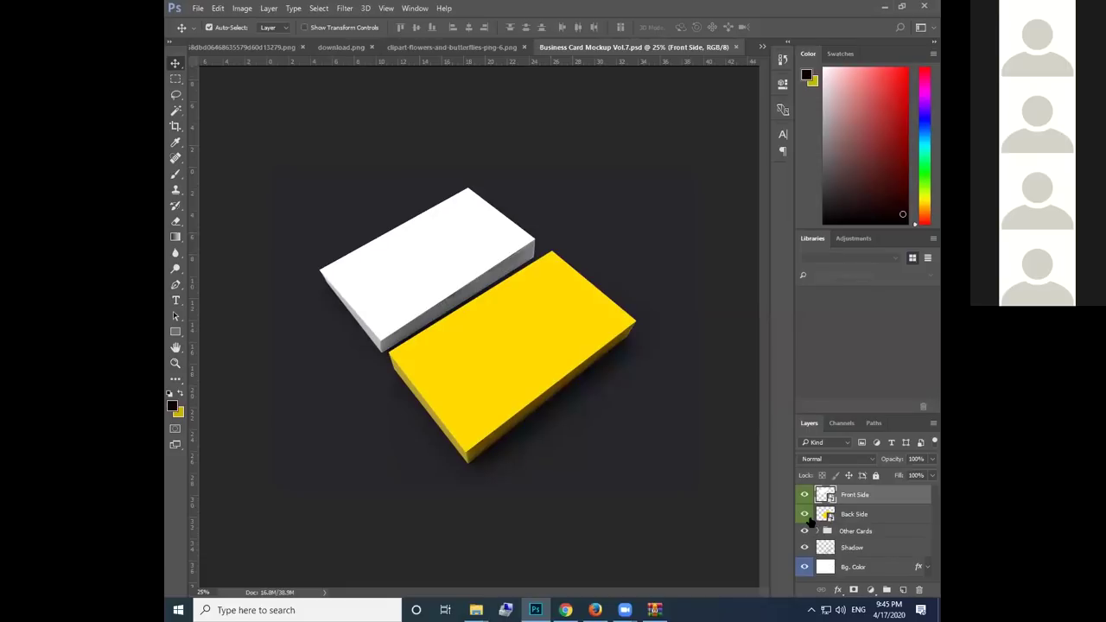
{"action": "double_click", "coordinate": [856, 498]}
{"action": "left_click", "coordinate": [890, 499]}
{"action": "double_click", "coordinate": [890, 499]}
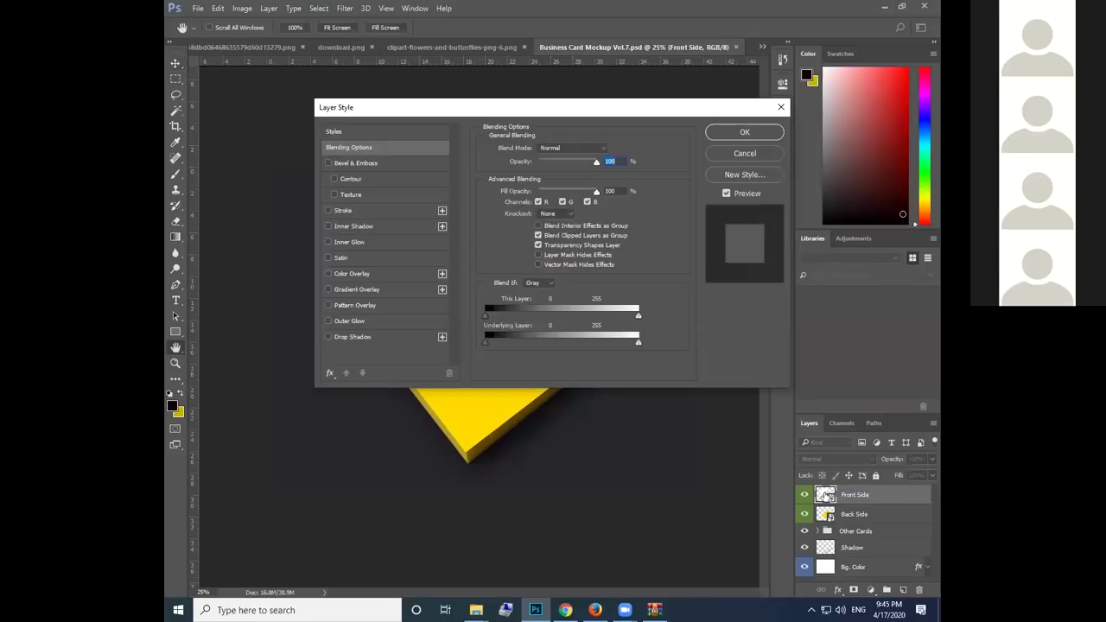
{"action": "left_click", "coordinate": [764, 156]}
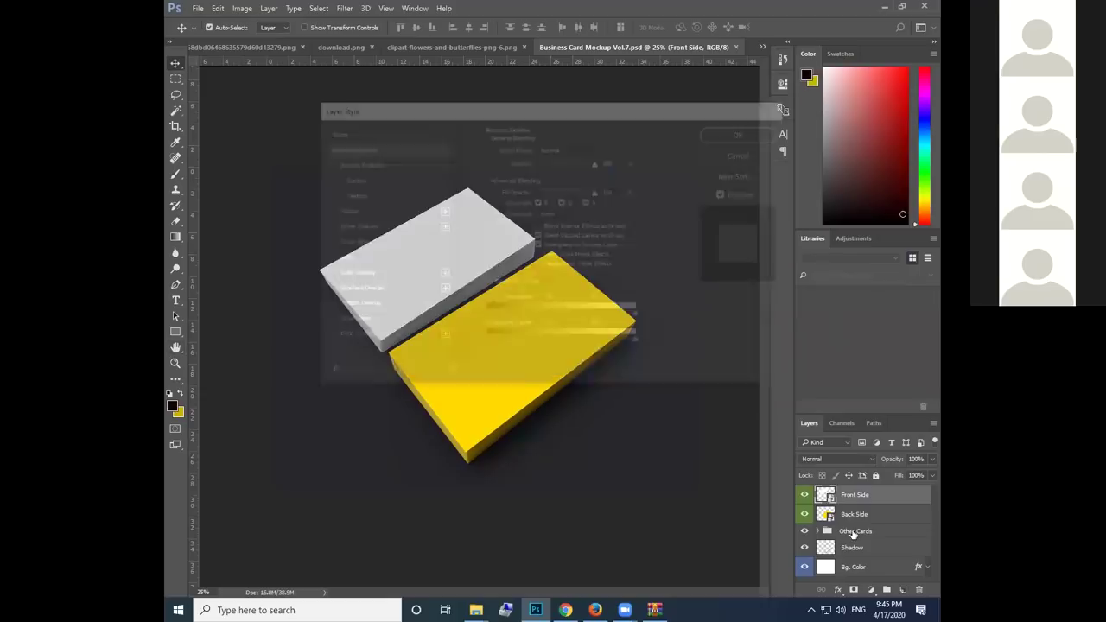
{"action": "double_click", "coordinate": [825, 496]}
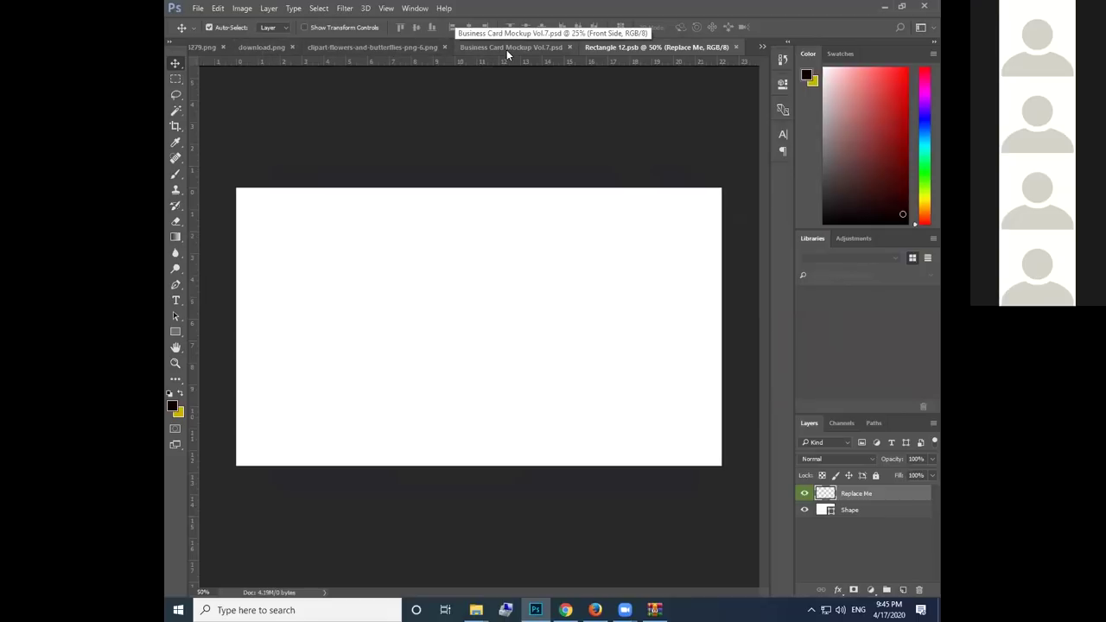
{"action": "left_click", "coordinate": [884, 6]}
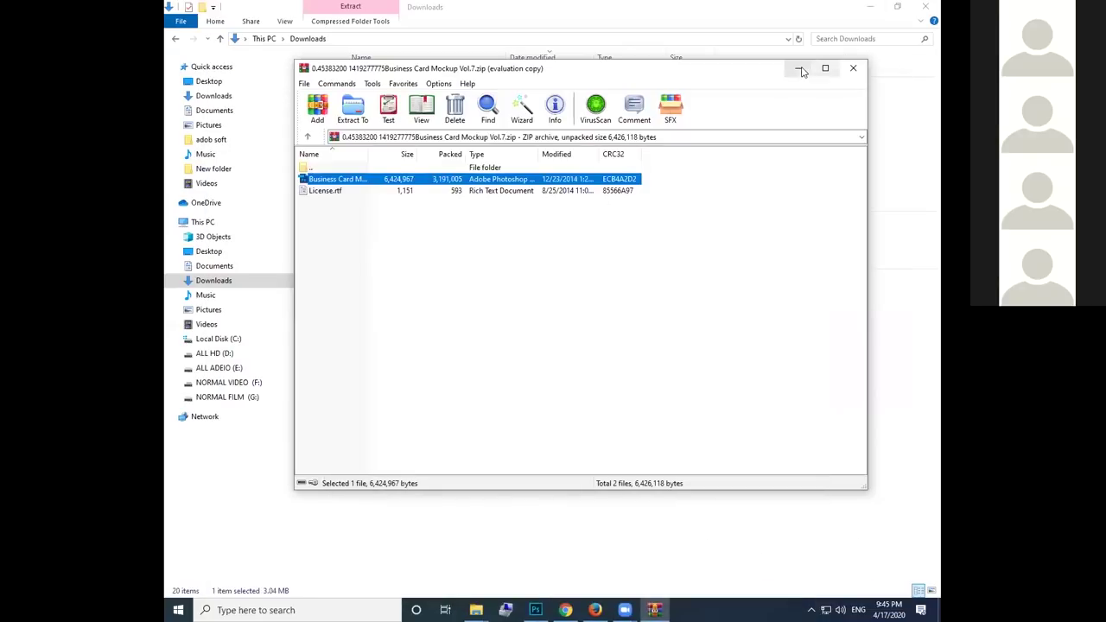
{"action": "key", "text": "super+d"}
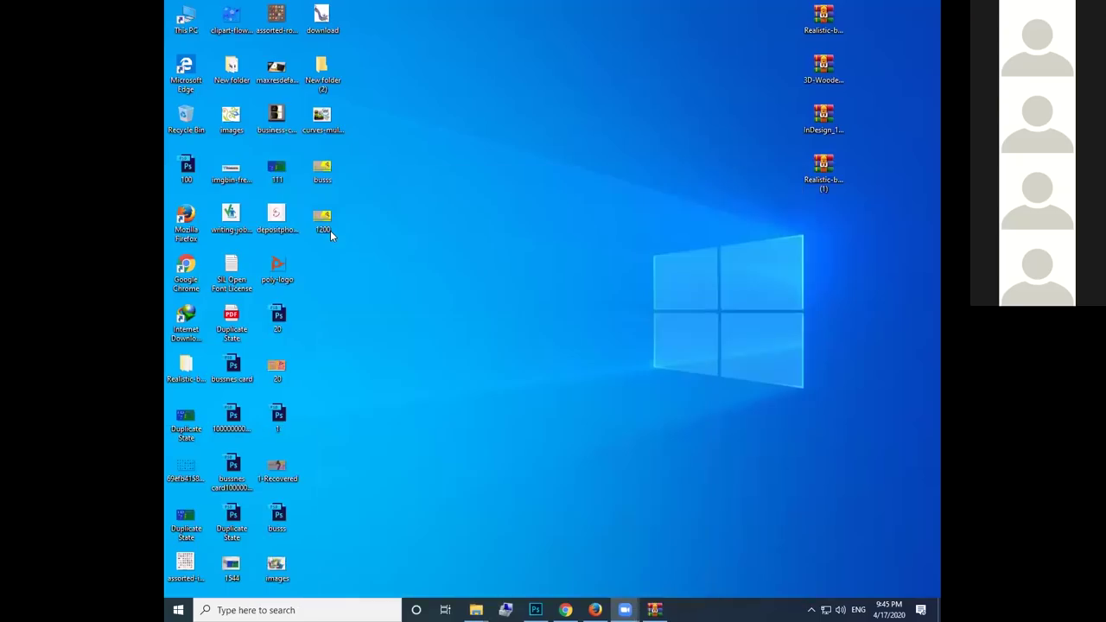
{"action": "left_click_drag", "start_coordinate": [323, 173], "coordinate": [536, 608]}
{"action": "left_click_drag", "start_coordinate": [570, 383], "coordinate": [561, 368]}
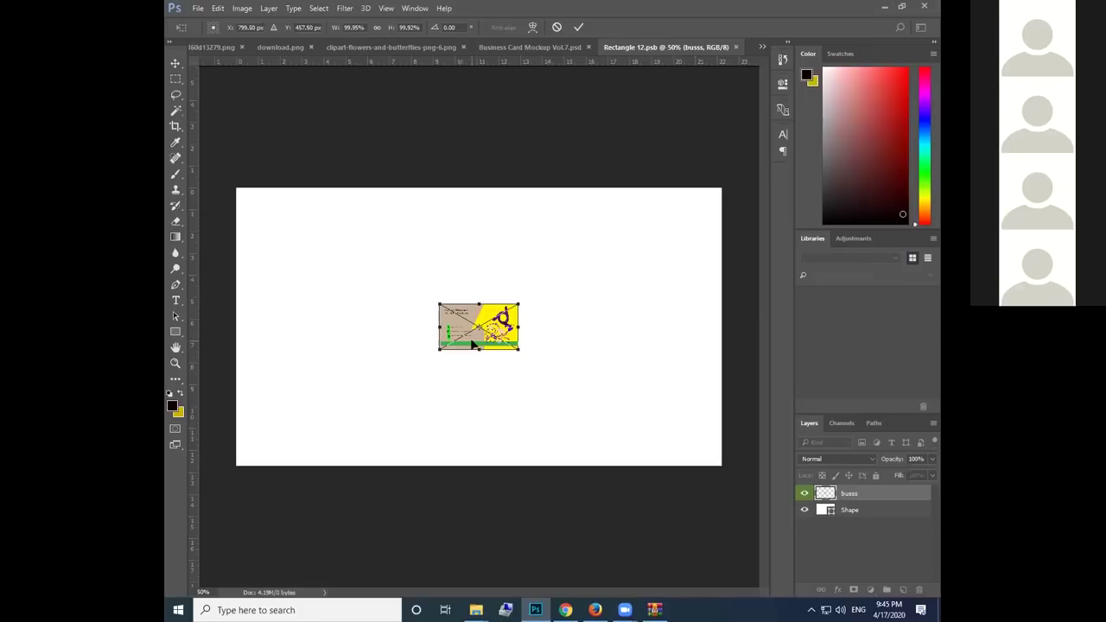
{"action": "left_click_drag", "start_coordinate": [435, 301], "coordinate": [237, 189]}
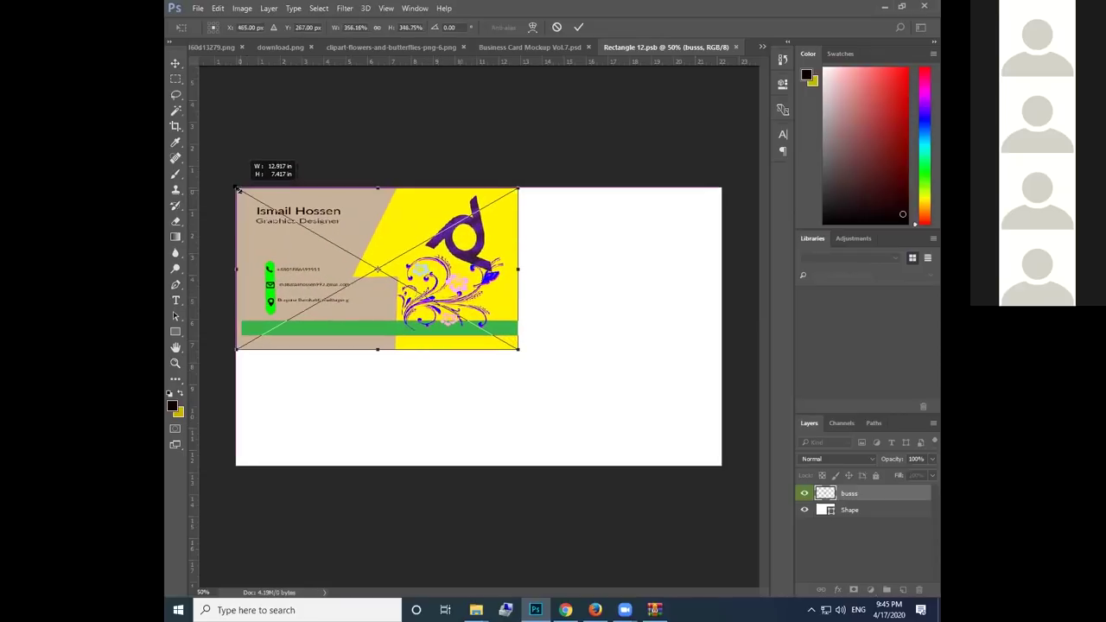
{"action": "left_click_drag", "start_coordinate": [519, 349], "coordinate": [636, 442]}
{"action": "key", "text": "ctrl+z"}
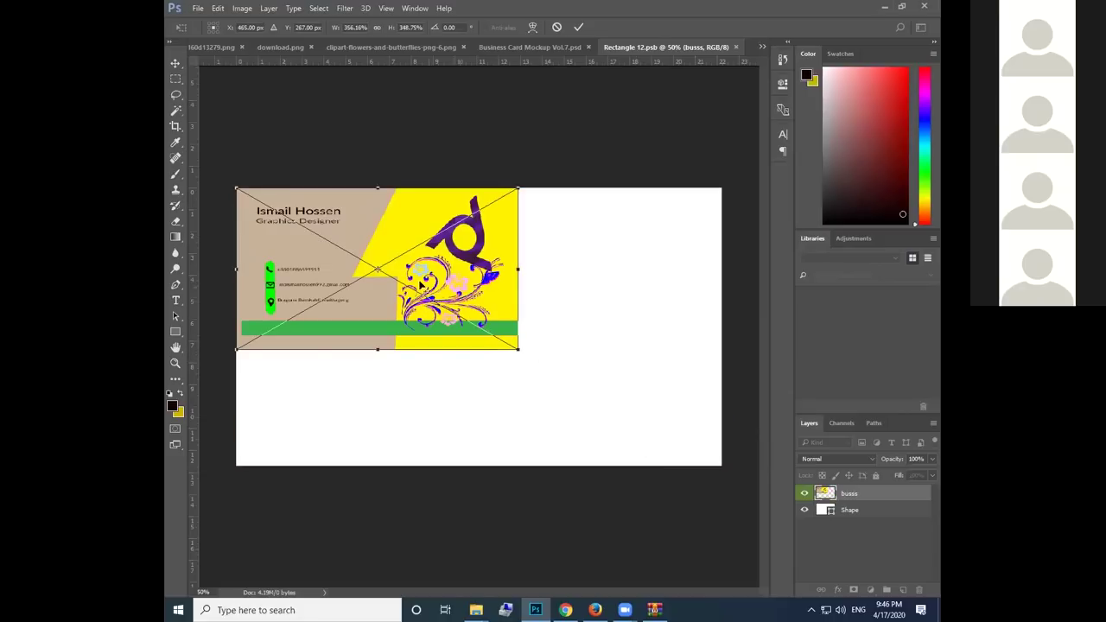
{"action": "left_click_drag", "start_coordinate": [521, 352], "coordinate": [579, 384]}
{"action": "left_click_drag", "start_coordinate": [488, 354], "coordinate": [485, 350]}
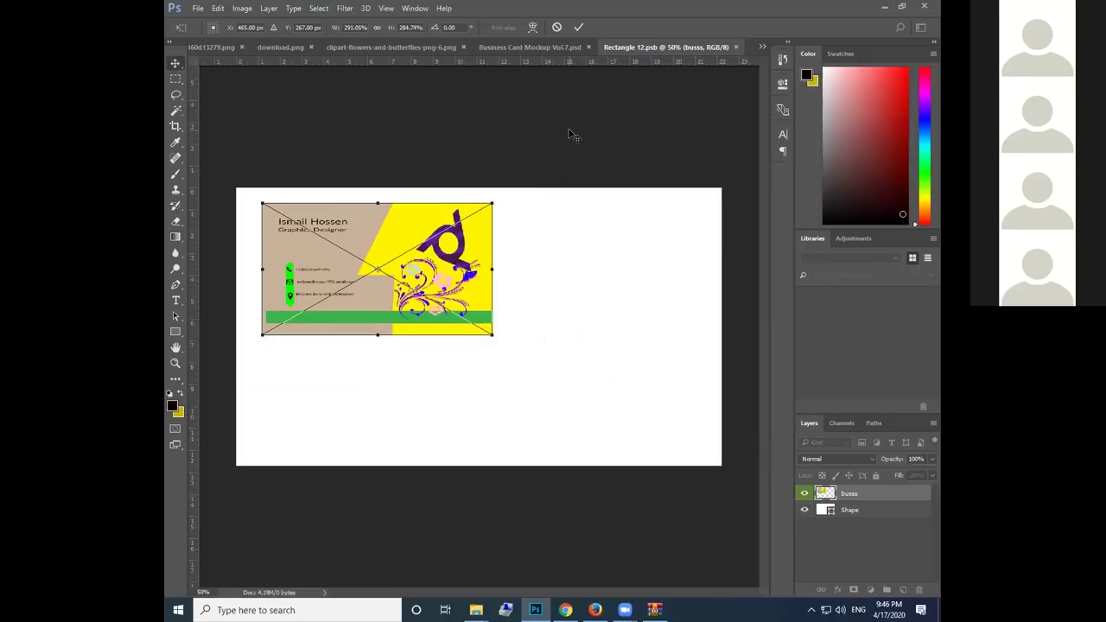
{"action": "key", "text": "Escape"}
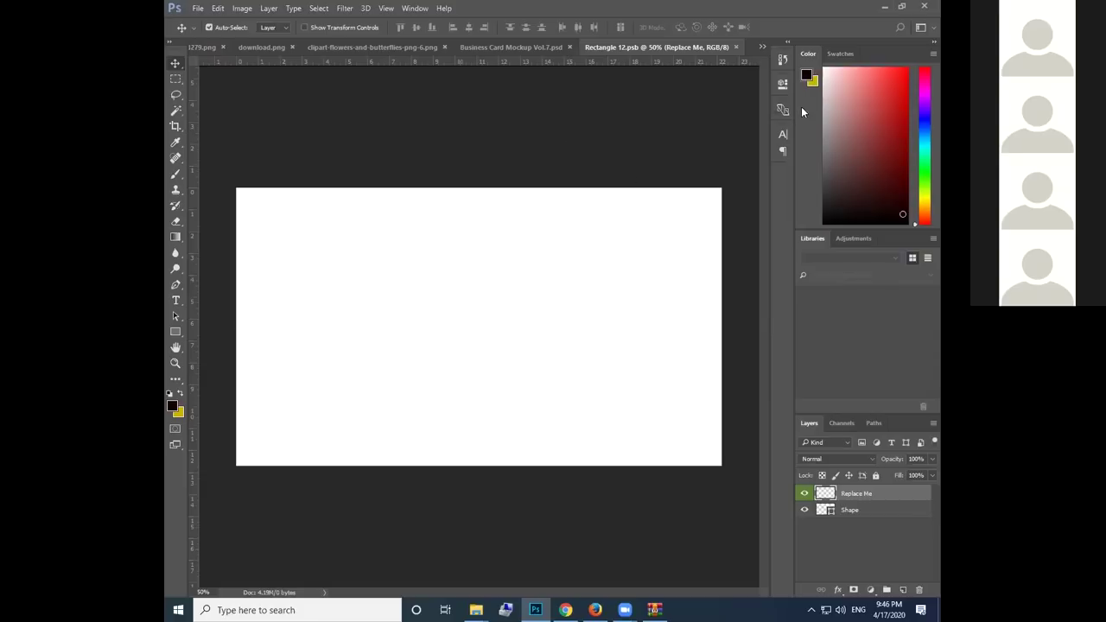
Drag busss from the desktop into Rectangle 12.psb and stretch it to 612.75% × 601.49% to fill the canvas
{"action": "key", "text": "super+d"}
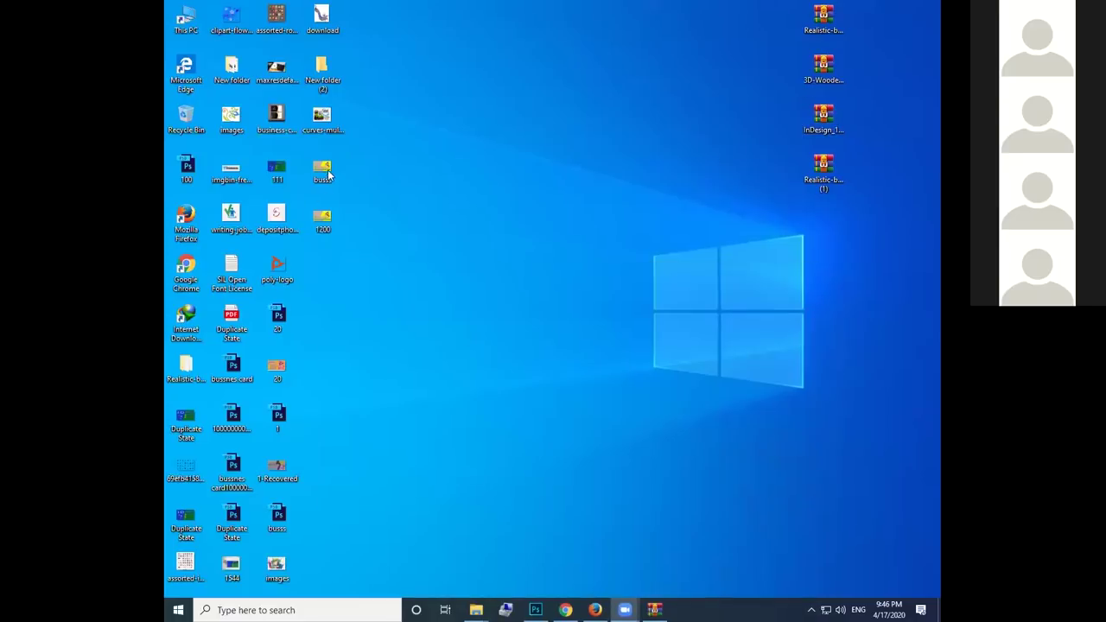
{"action": "left_click_drag", "start_coordinate": [547, 608], "coordinate": [498, 315]}
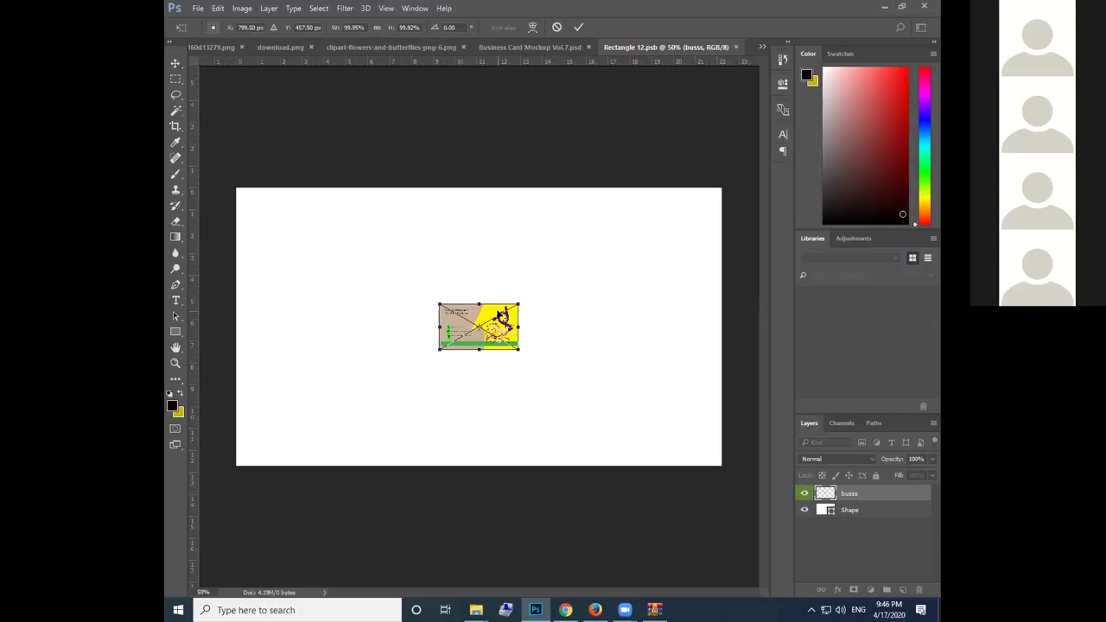
{"action": "left_click_drag", "start_coordinate": [437, 303], "coordinate": [241, 189]}
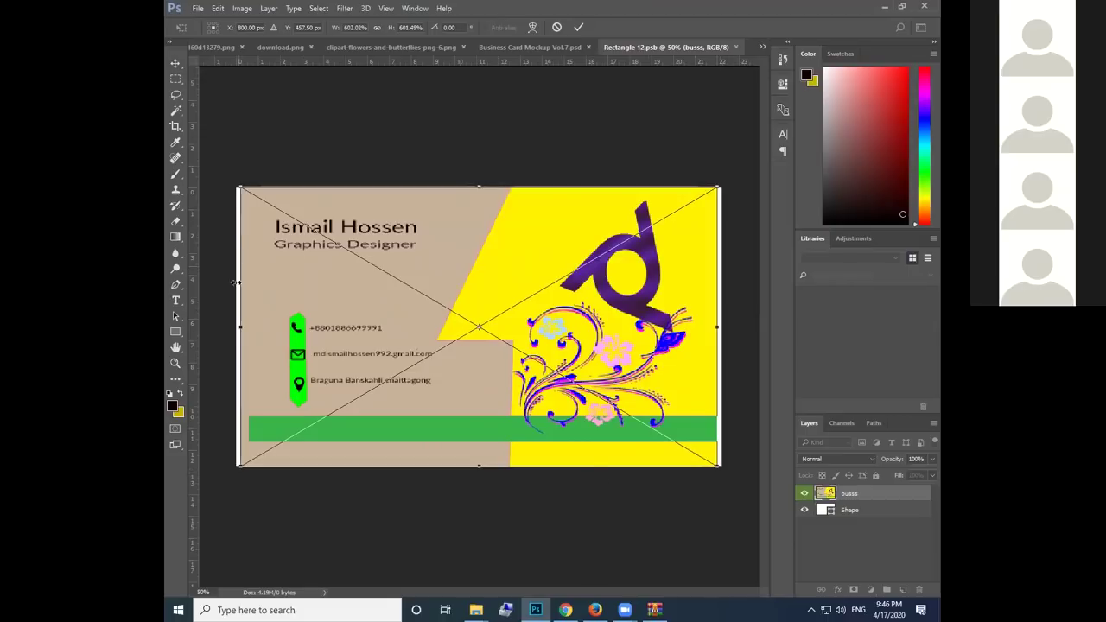
{"action": "left_click_drag", "start_coordinate": [241, 324], "coordinate": [236, 323]}
{"action": "left_click_drag", "start_coordinate": [719, 353], "coordinate": [723, 353]}
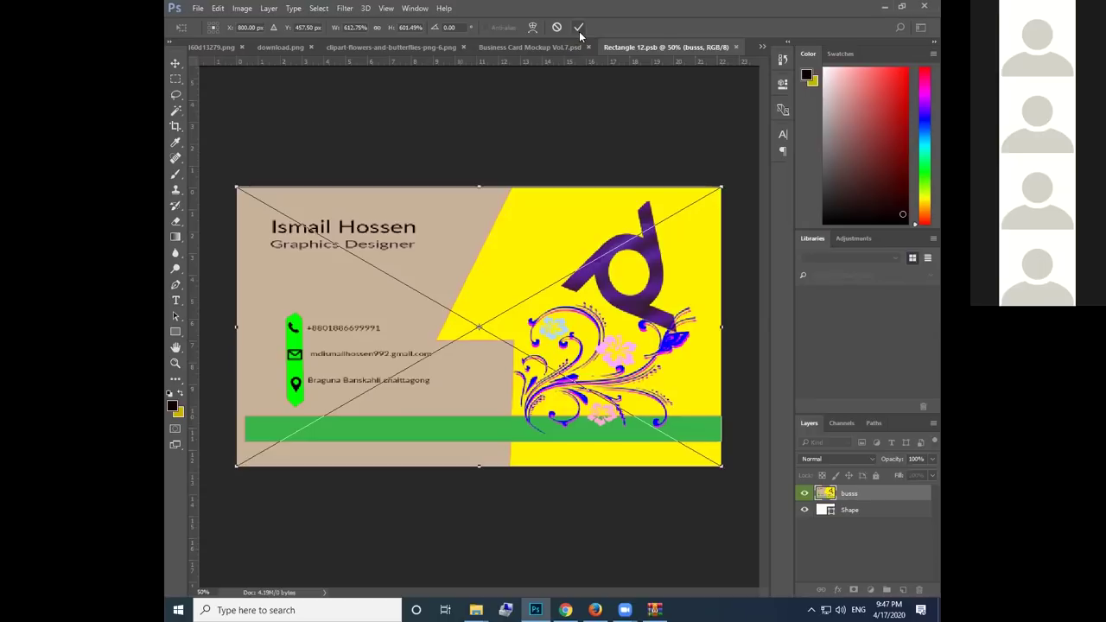
{"action": "left_click", "coordinate": [579, 31]}
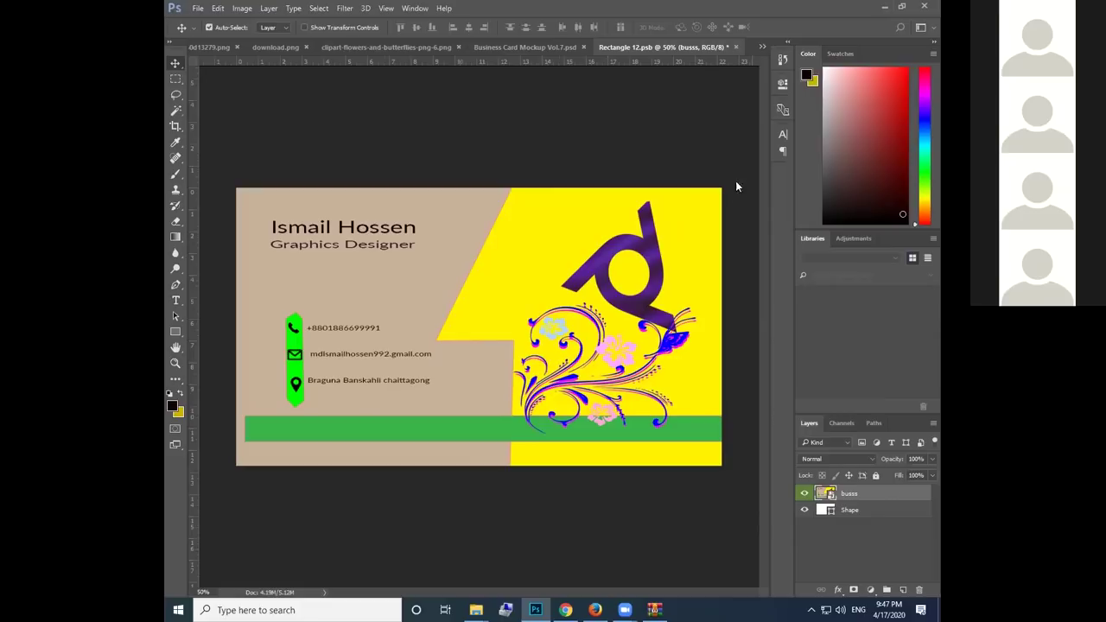
Close Rectangle 12.psb and save its changes so the mockup's front card updates
{"action": "right_click", "coordinate": [736, 49]}
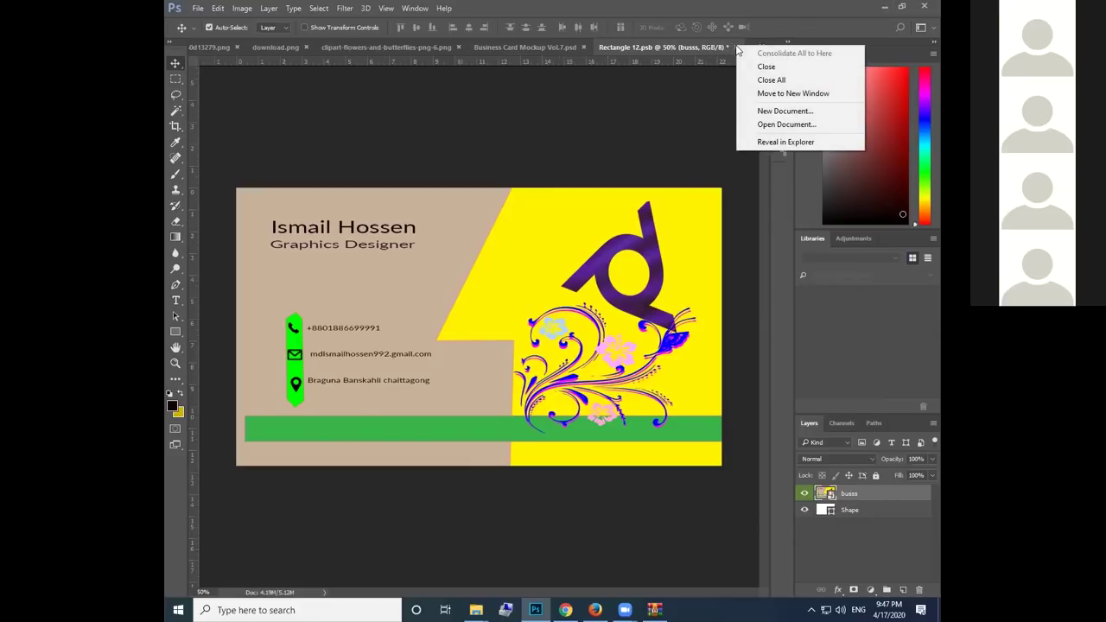
{"action": "left_click", "coordinate": [736, 48]}
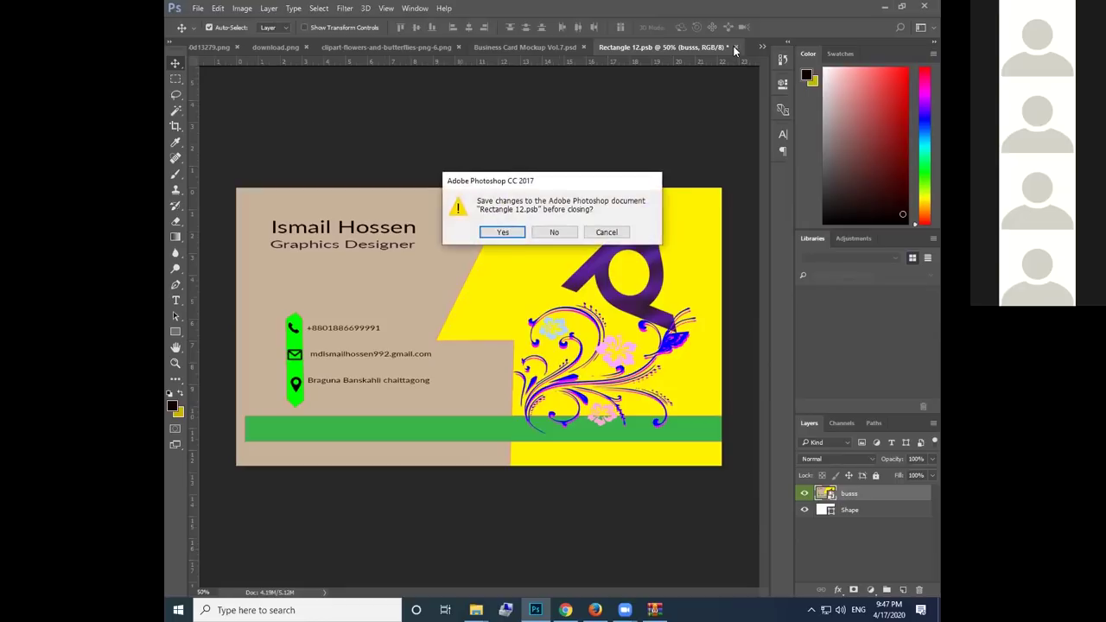
{"action": "left_click", "coordinate": [503, 232]}
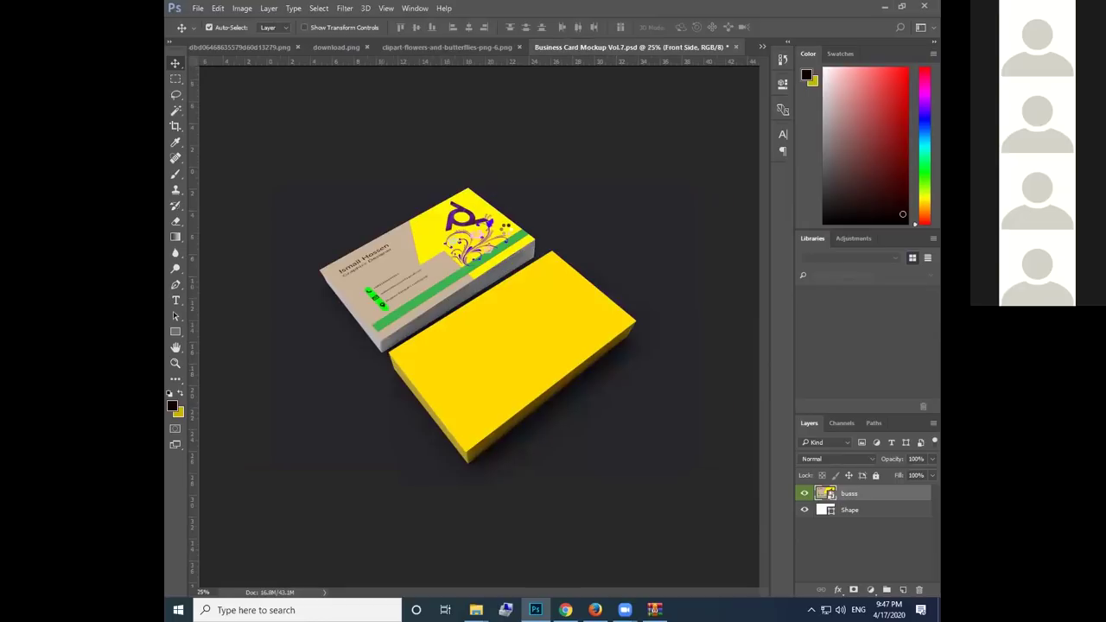
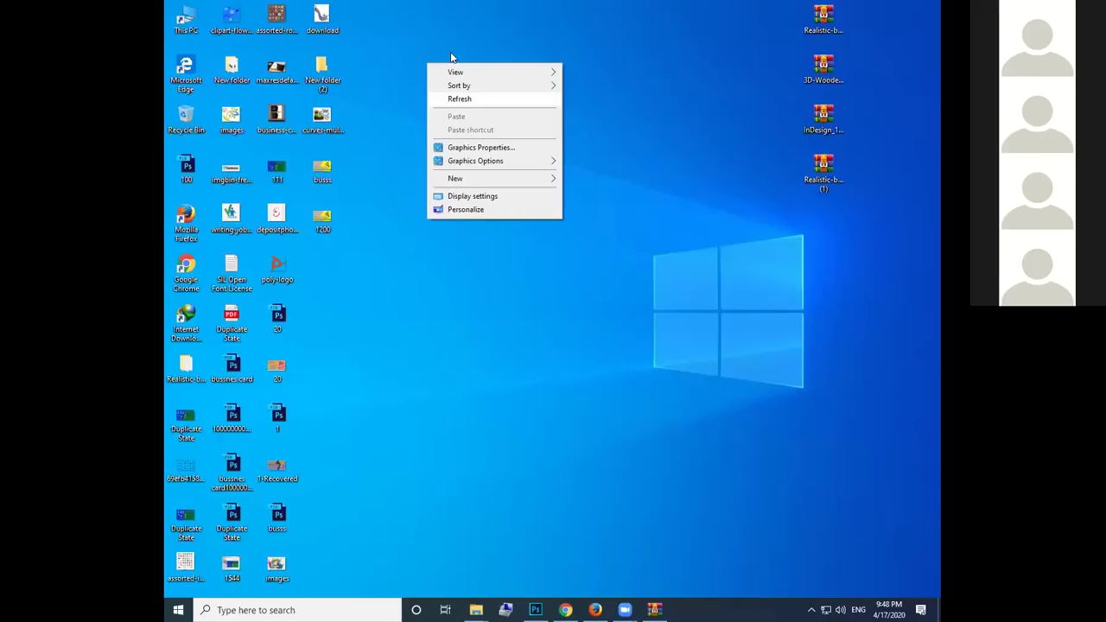
Refresh the desktop, dismiss the colour scheme notice and open imagesfdfdsgsd in Photo Viewer
{"action": "left_click", "coordinate": [484, 90]}
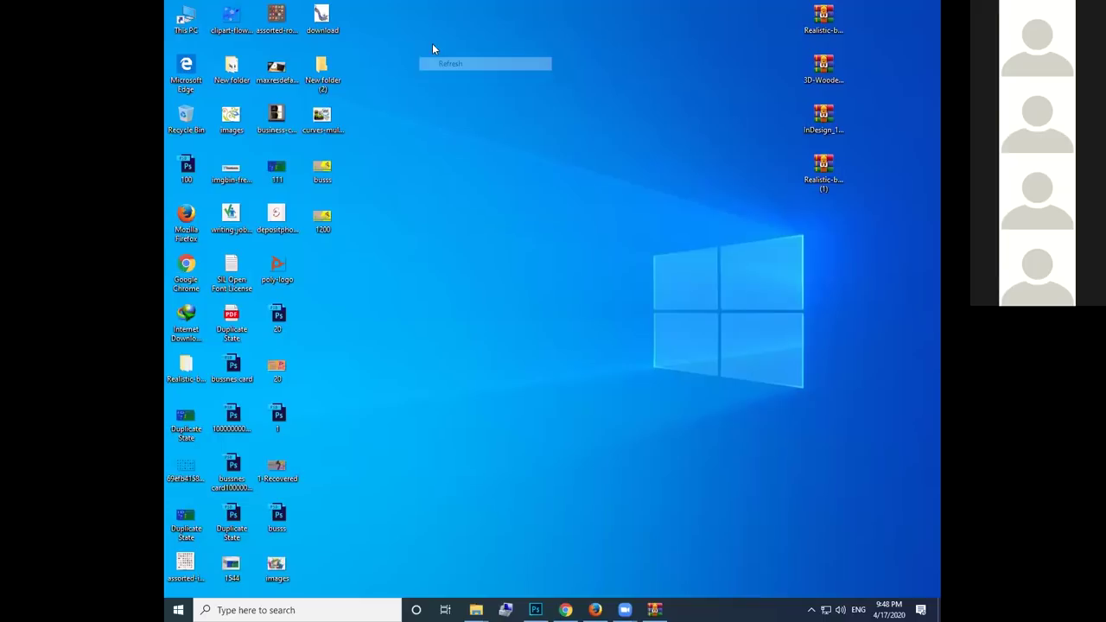
{"action": "right_click", "coordinate": [439, 52]}
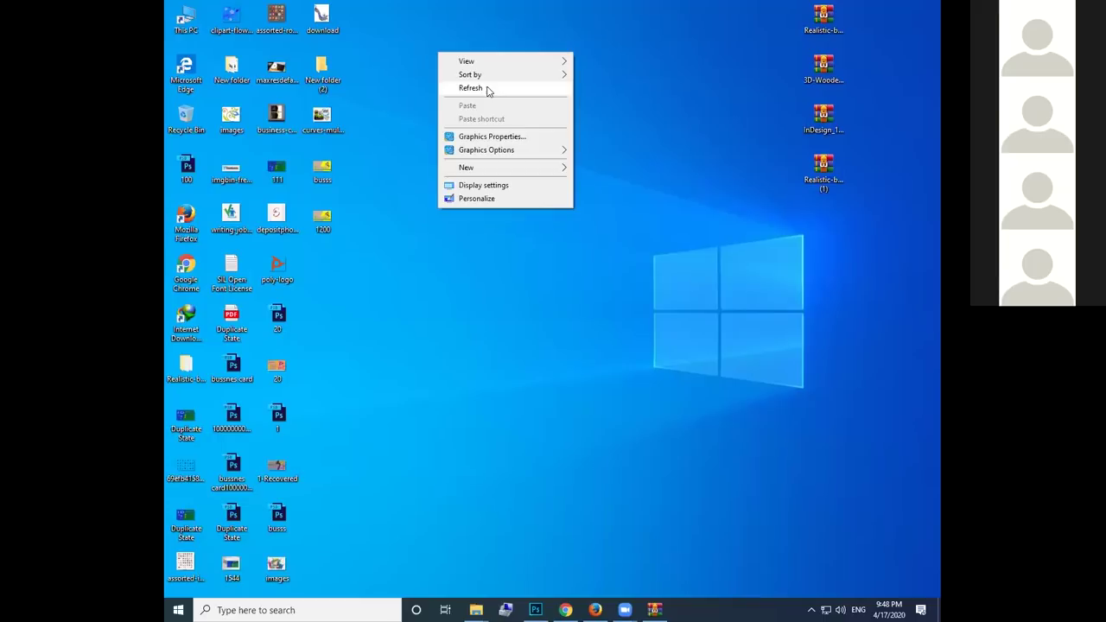
{"action": "left_click", "coordinate": [696, 609]}
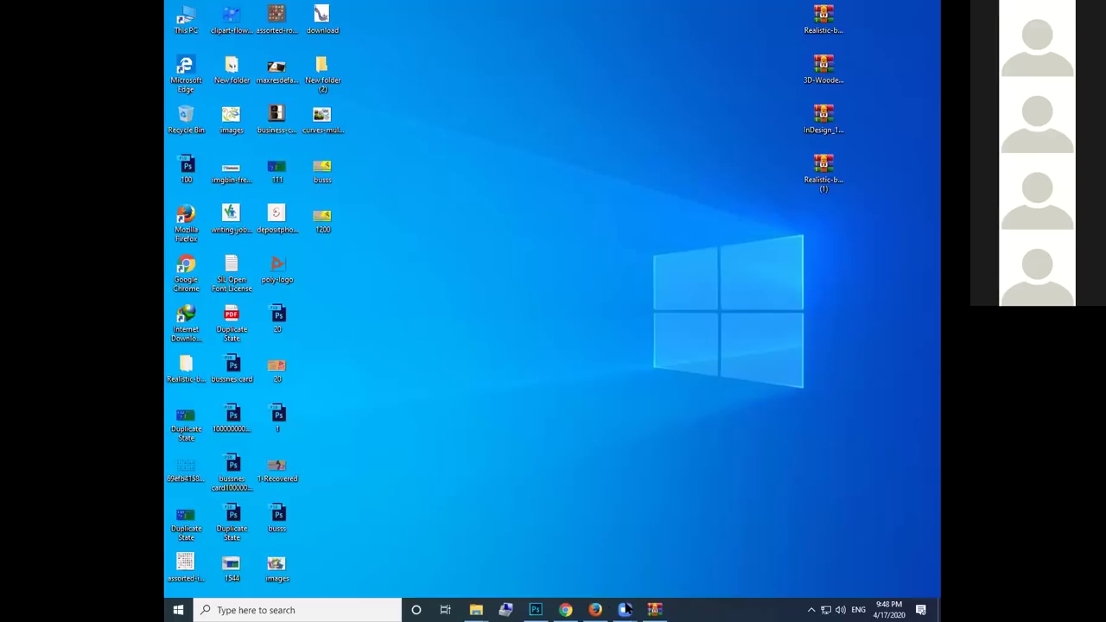
{"action": "left_click", "coordinate": [537, 610]}
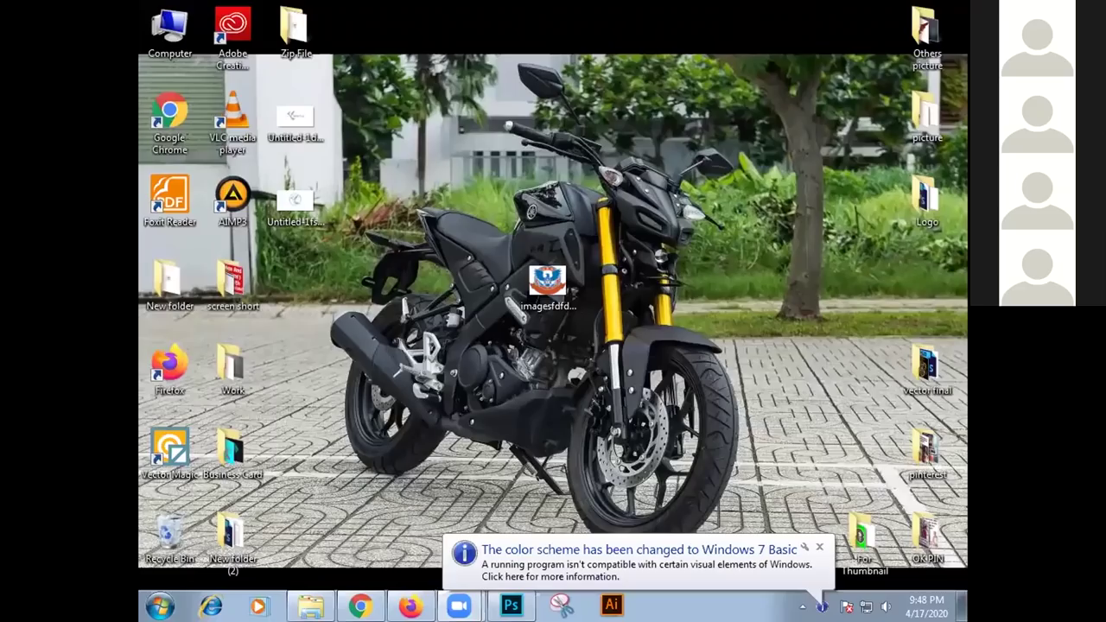
{"action": "left_click", "coordinate": [819, 548]}
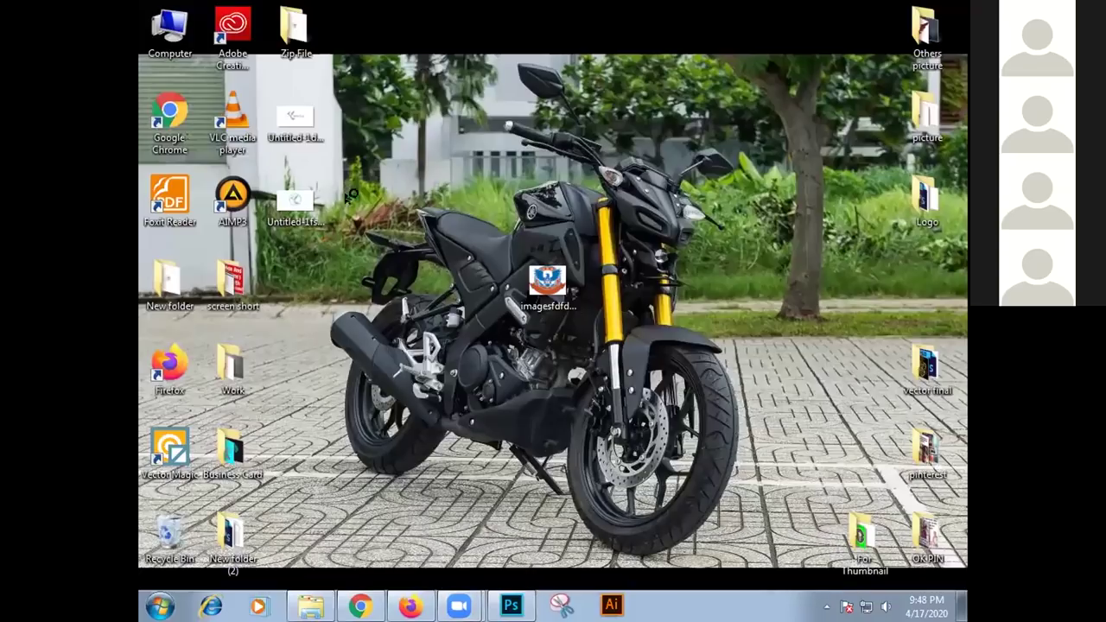
{"action": "double_click", "coordinate": [555, 281]}
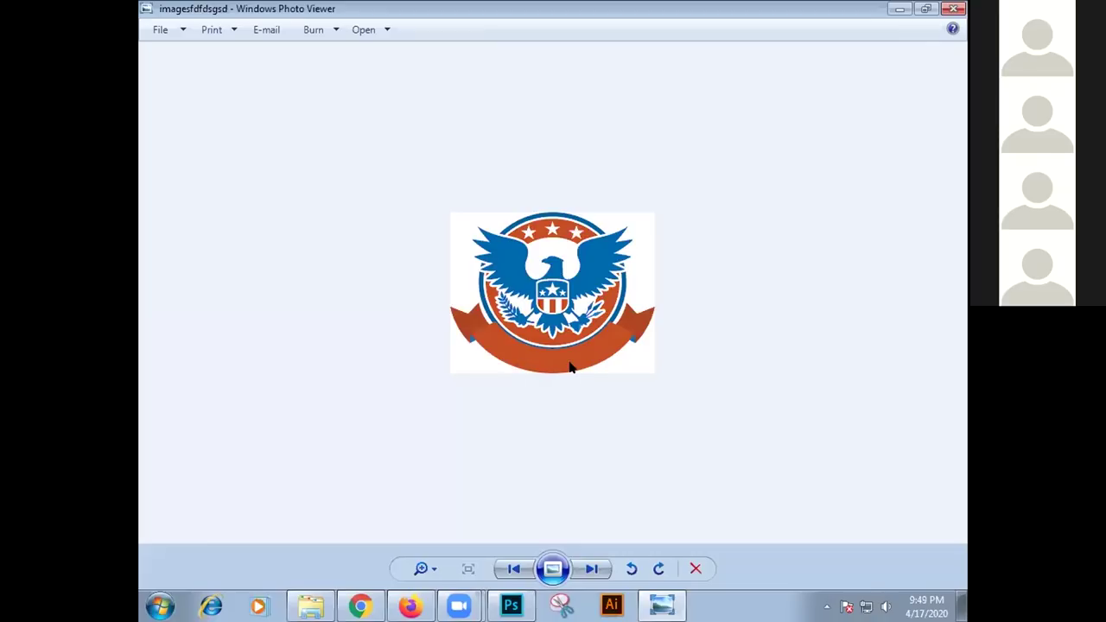
Zoom into the eagle logo image, then close Windows Photo Viewer
{"action": "scroll", "coordinate": [556, 372], "scroll_direction": "up", "scroll_amount": 3}
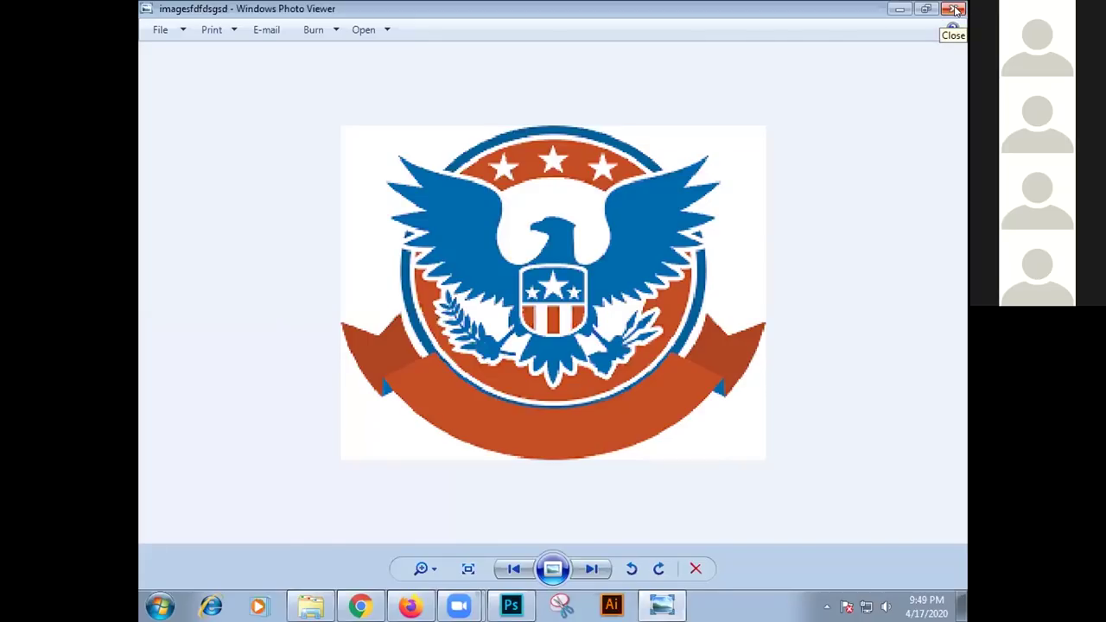
{"action": "left_click", "coordinate": [957, 9]}
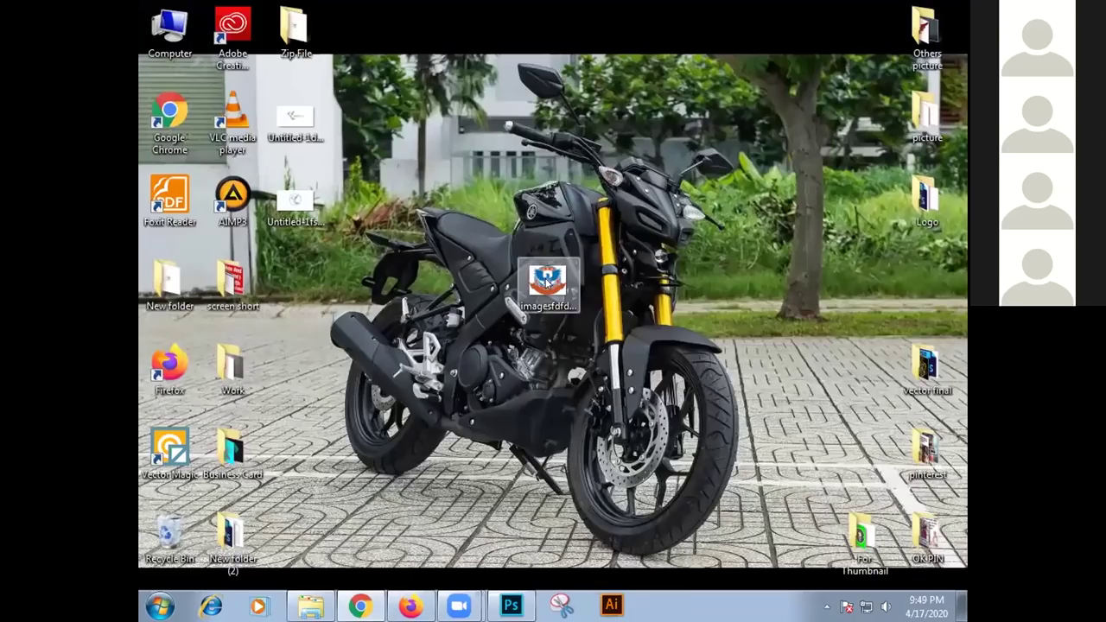
Copy imagesfdfdsgsd into the Work folder and drag it into Photoshop's Untitled-1
{"action": "right_click", "coordinate": [549, 294]}
{"action": "left_click", "coordinate": [605, 493]}
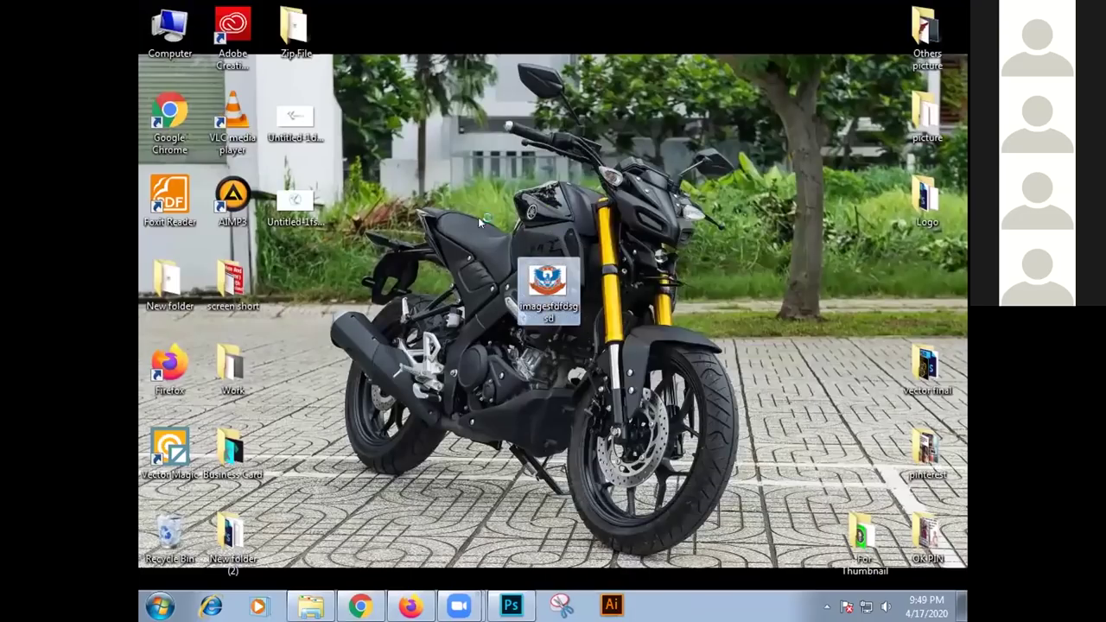
{"action": "double_click", "coordinate": [232, 363]}
{"action": "right_click", "coordinate": [575, 353]}
{"action": "left_click", "coordinate": [609, 468]}
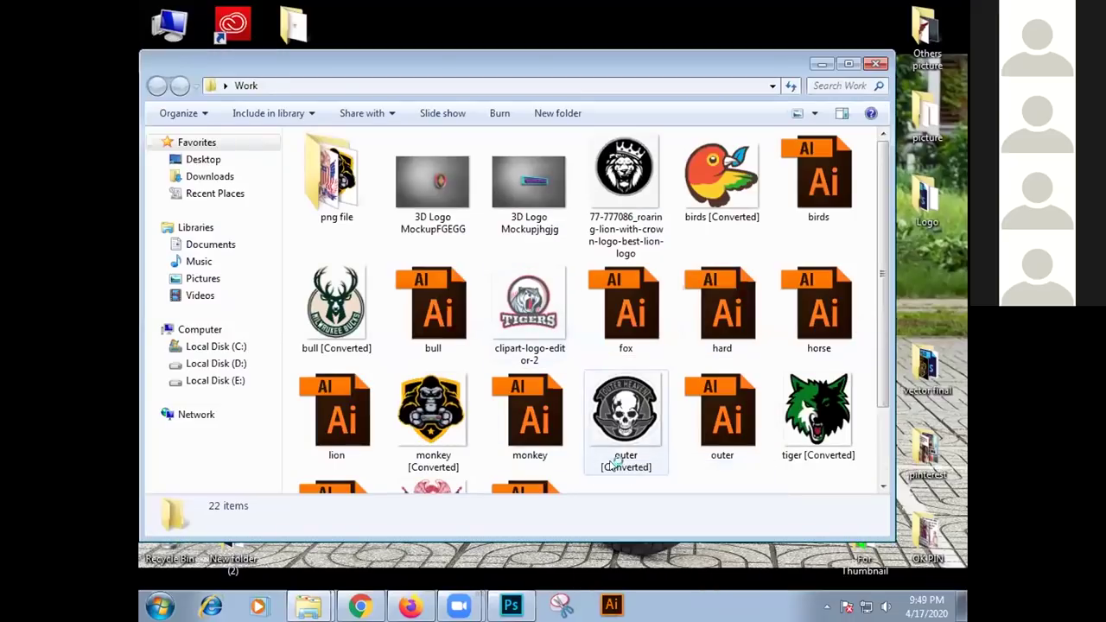
{"action": "left_click", "coordinate": [877, 65]}
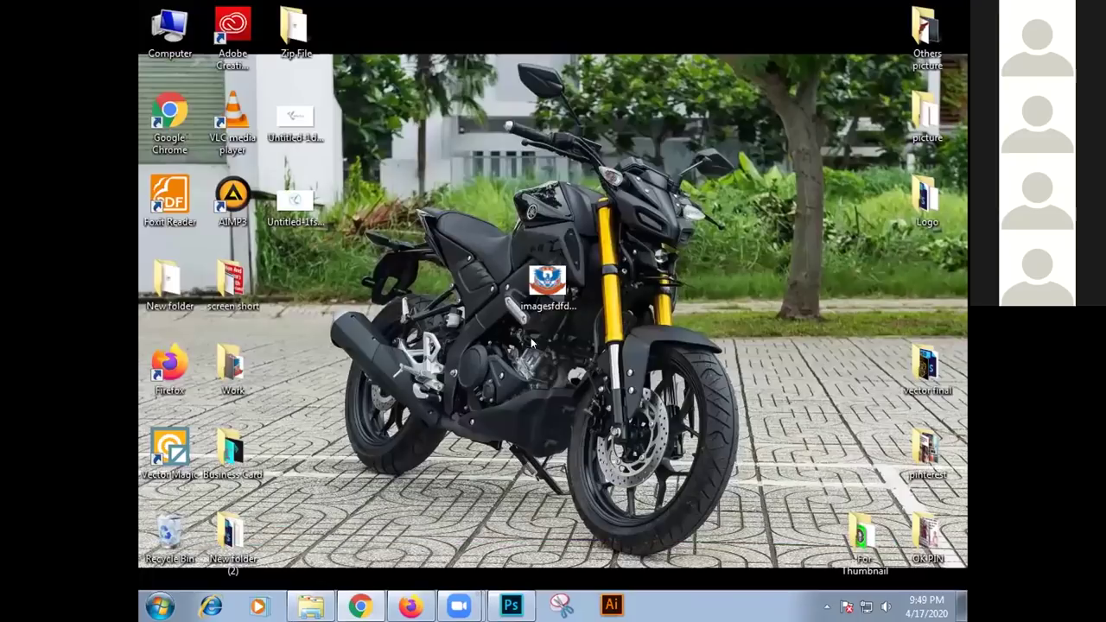
{"action": "left_click_drag", "start_coordinate": [556, 323], "coordinate": [497, 280]}
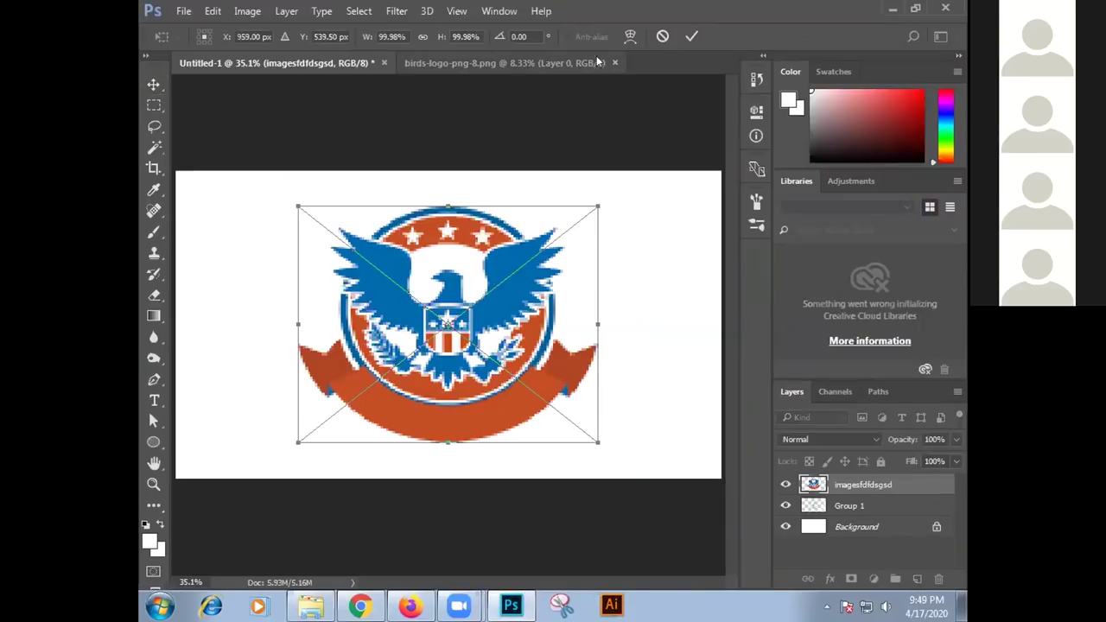
Close birds-logo-png-8.png, reposition the placed eagle, then close Untitled-1 without saving
{"action": "left_click", "coordinate": [615, 62]}
{"action": "left_click_drag", "start_coordinate": [449, 244], "coordinate": [579, 298]}
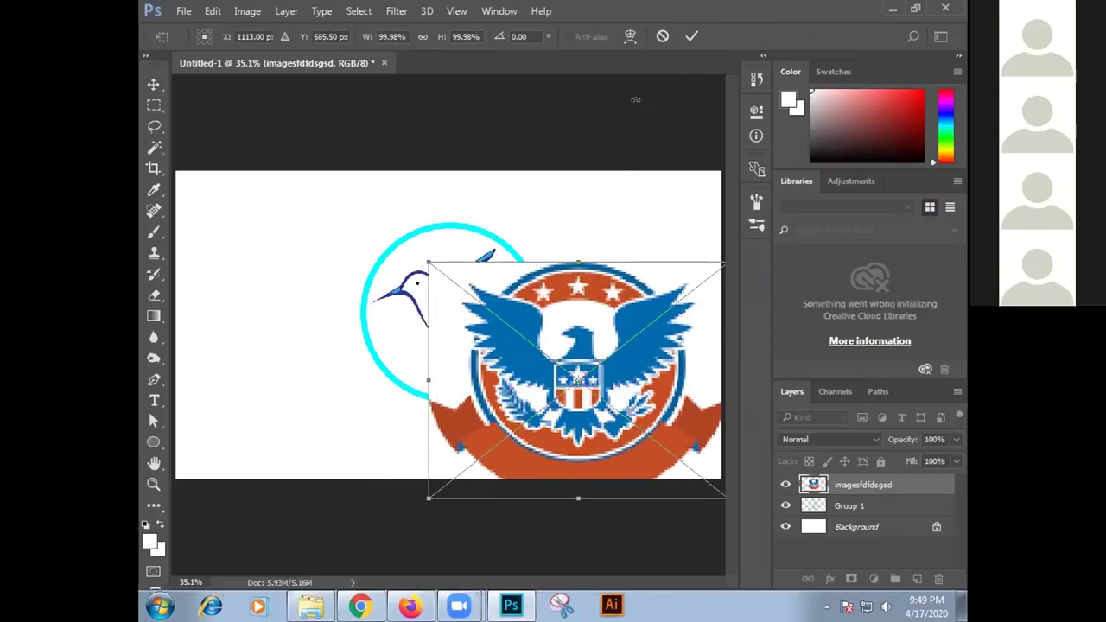
{"action": "left_click", "coordinate": [692, 35]}
{"action": "left_click", "coordinate": [384, 63]}
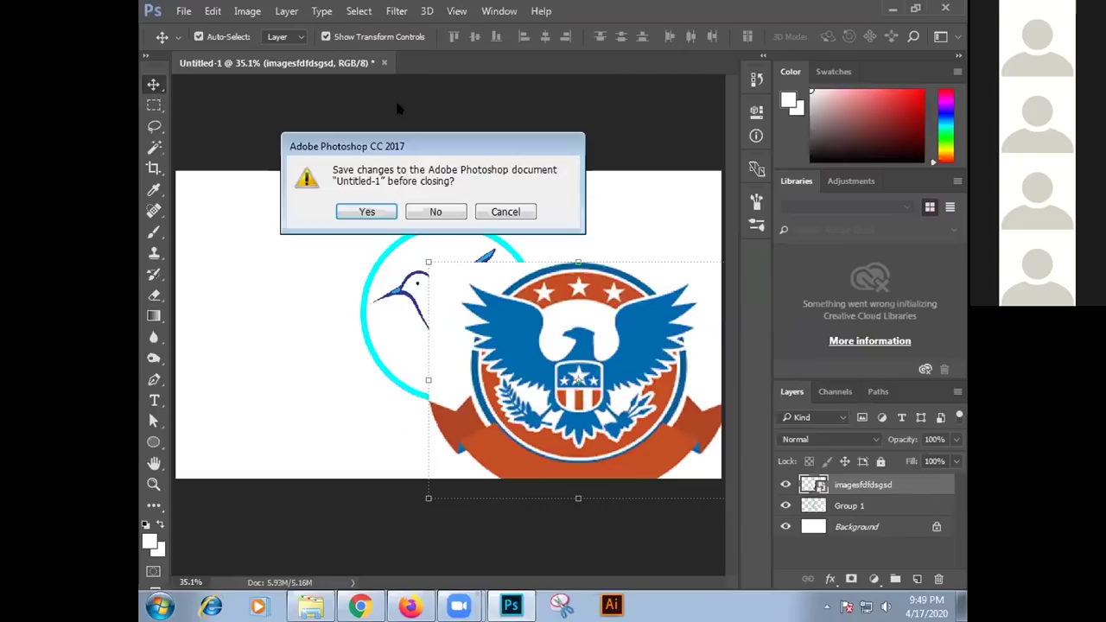
{"action": "left_click", "coordinate": [435, 212]}
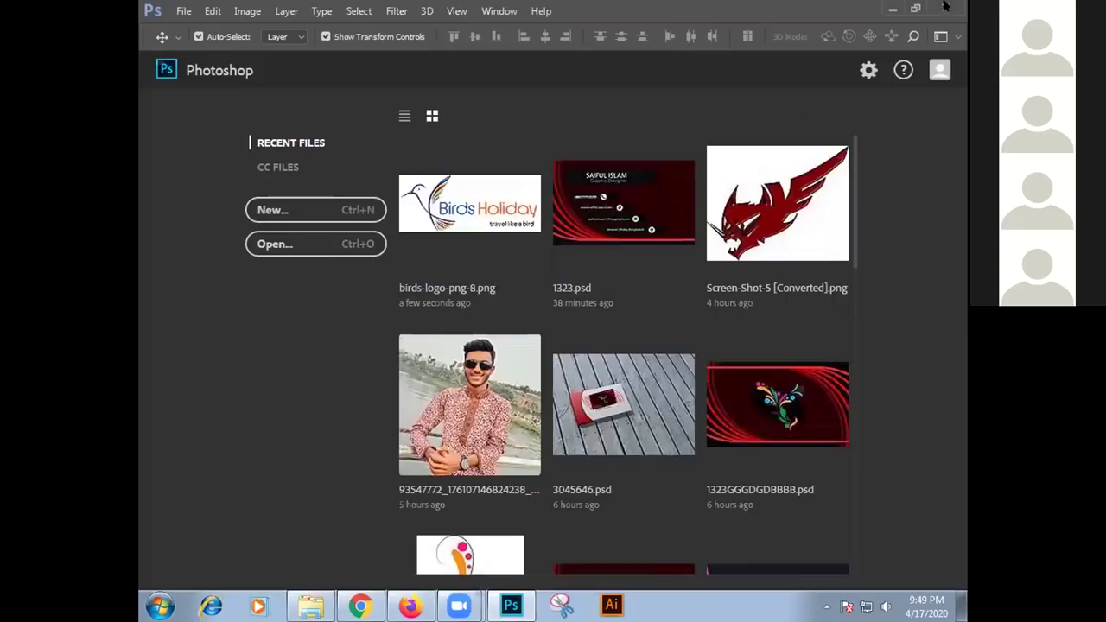
Open imagesfdfdsgsd from the Desktop folder
{"action": "left_click", "coordinate": [317, 244]}
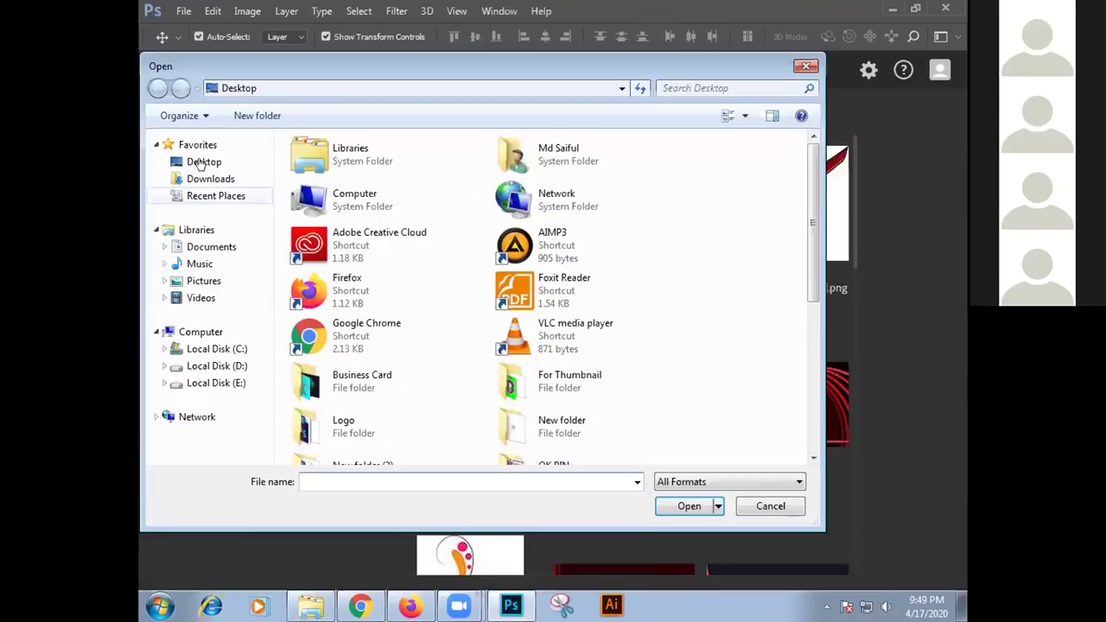
{"action": "left_click", "coordinate": [199, 164]}
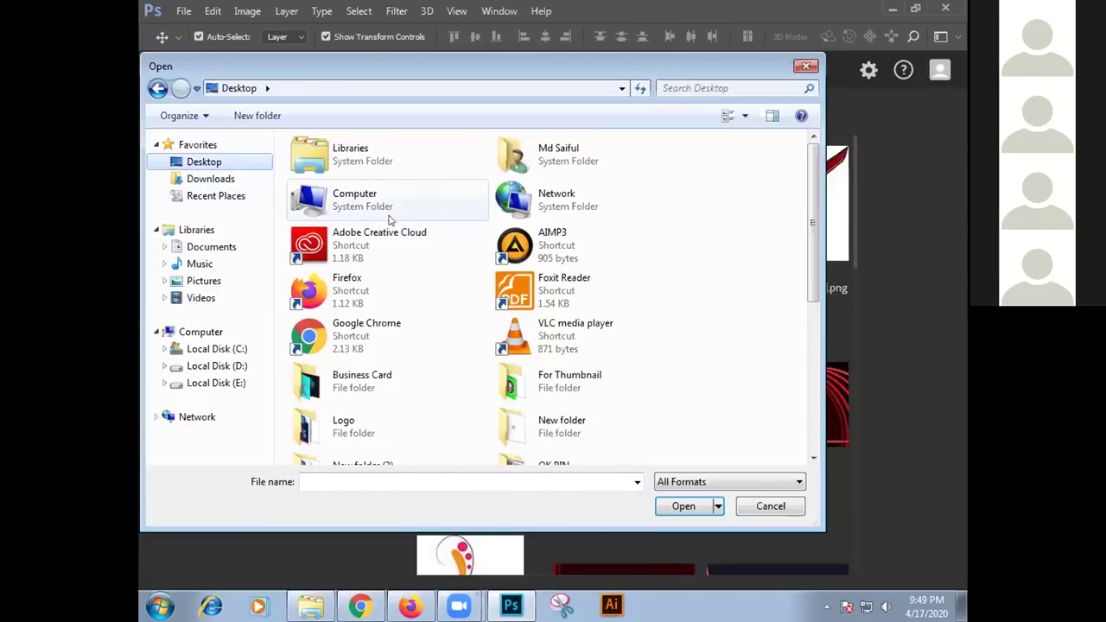
{"action": "scroll", "coordinate": [373, 199], "scroll_direction": "down", "scroll_amount": 5}
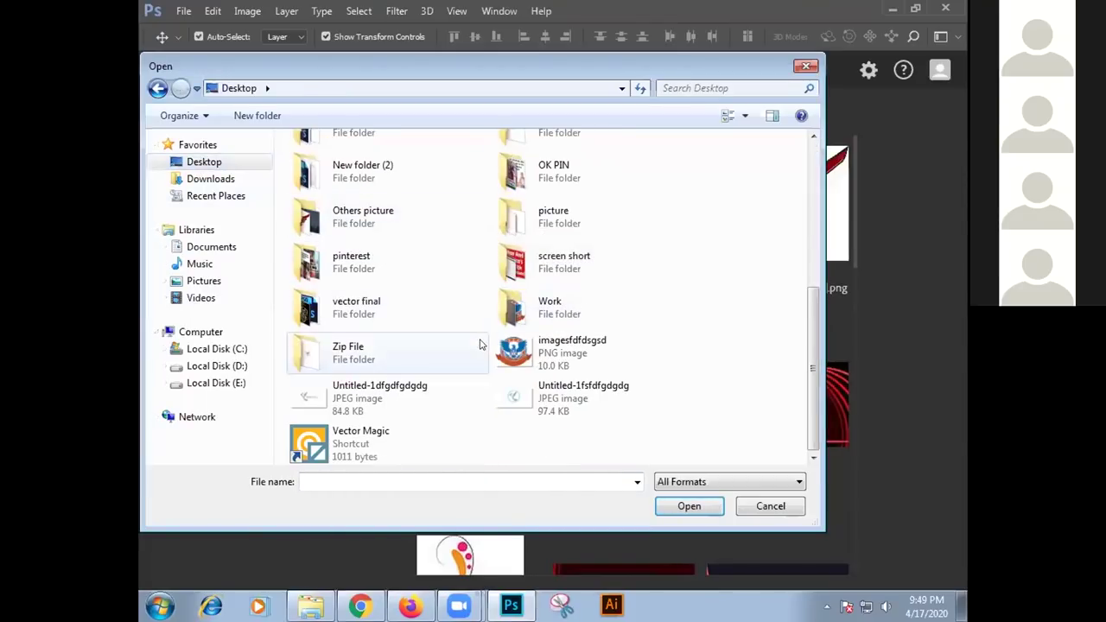
{"action": "left_click", "coordinate": [571, 359]}
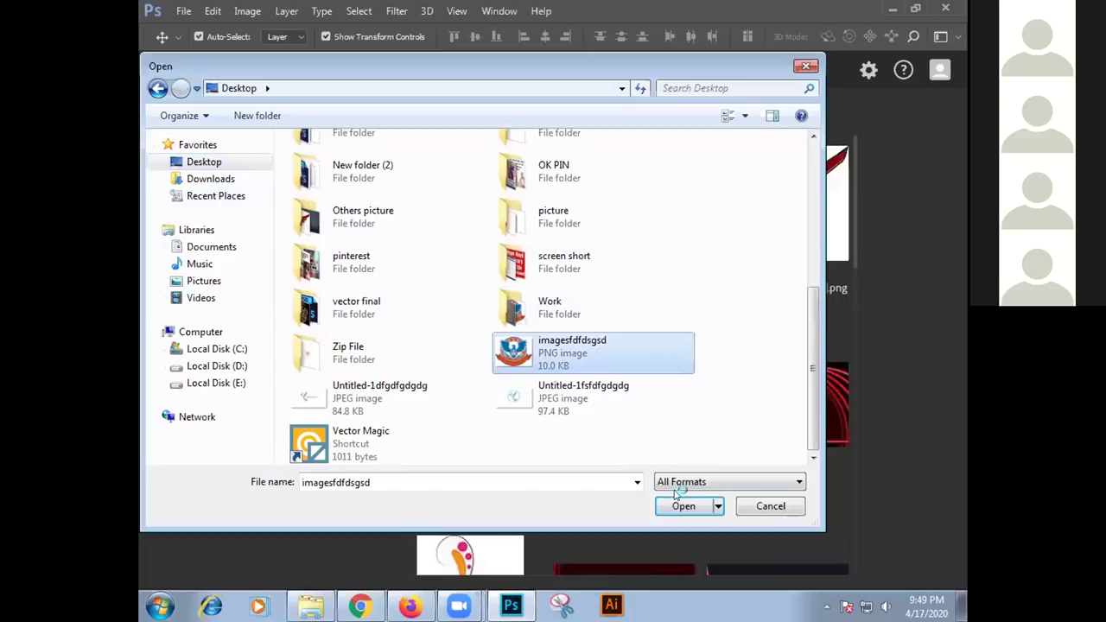
{"action": "left_click", "coordinate": [679, 507]}
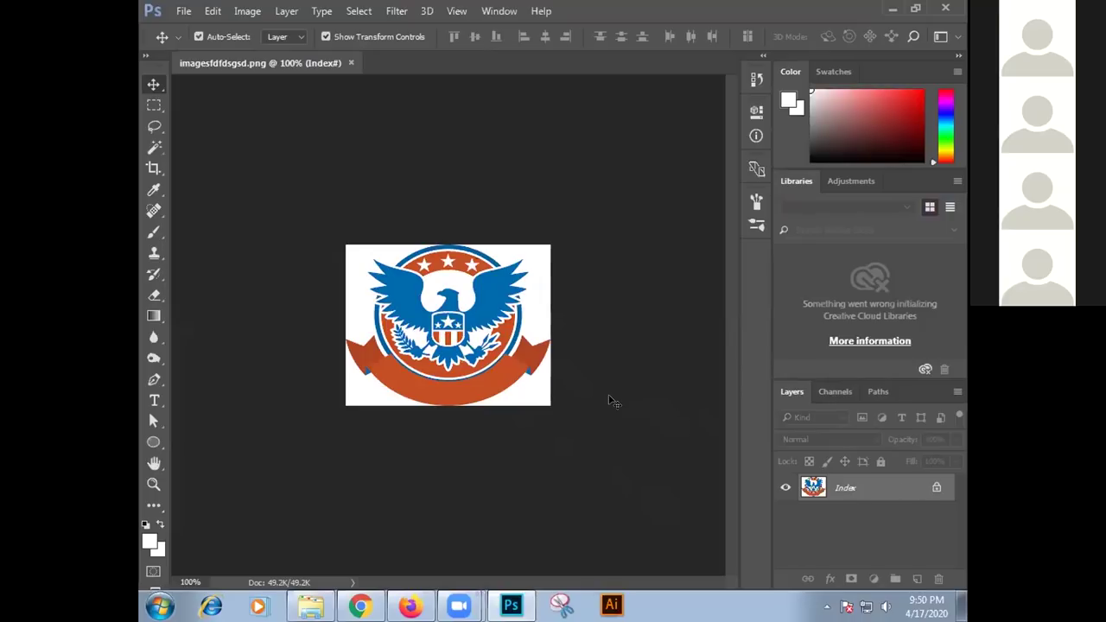
Zoom in on the eagle logo and set the view to 200%
{"action": "left_click", "coordinate": [154, 484]}
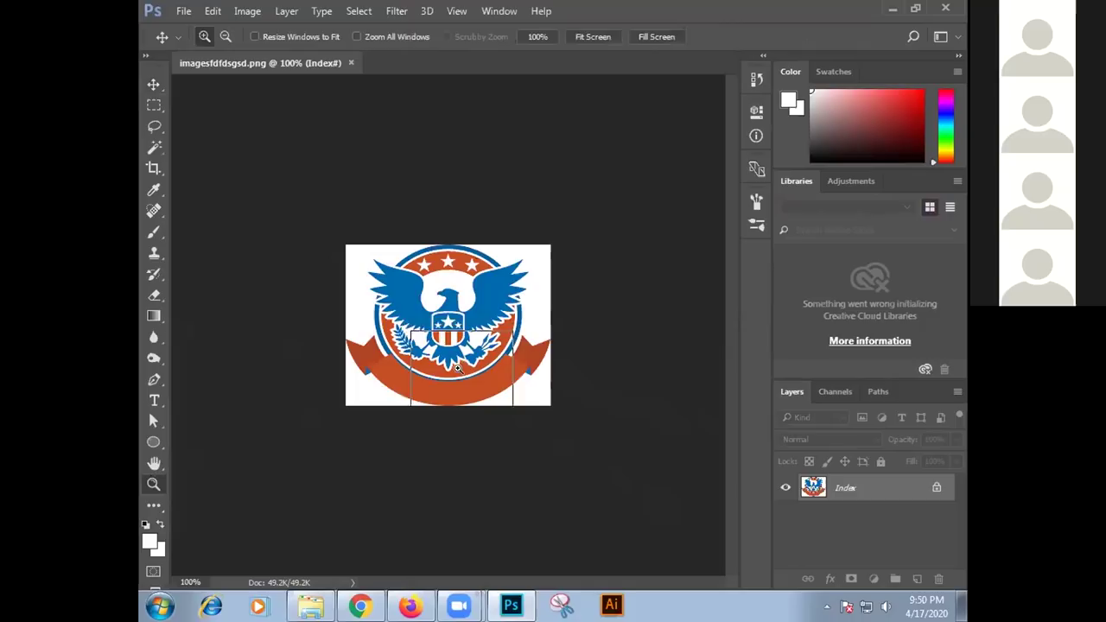
{"action": "left_click", "coordinate": [467, 361]}
{"action": "left_click", "coordinate": [467, 362]}
{"action": "left_click", "coordinate": [468, 361]}
{"action": "right_click", "coordinate": [500, 317]}
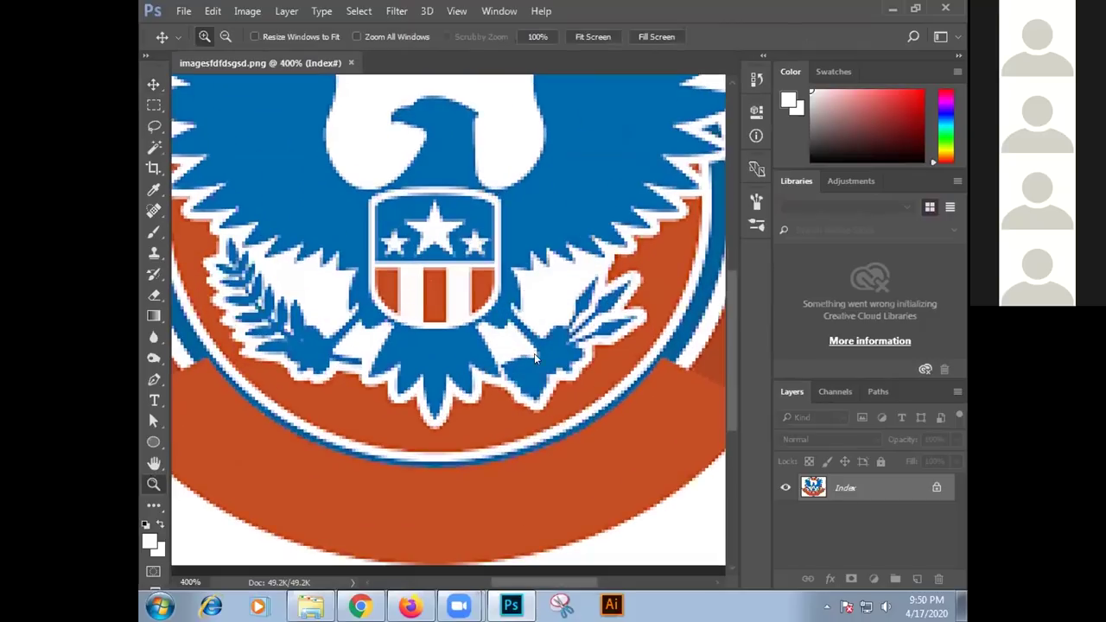
{"action": "left_click", "coordinate": [535, 360]}
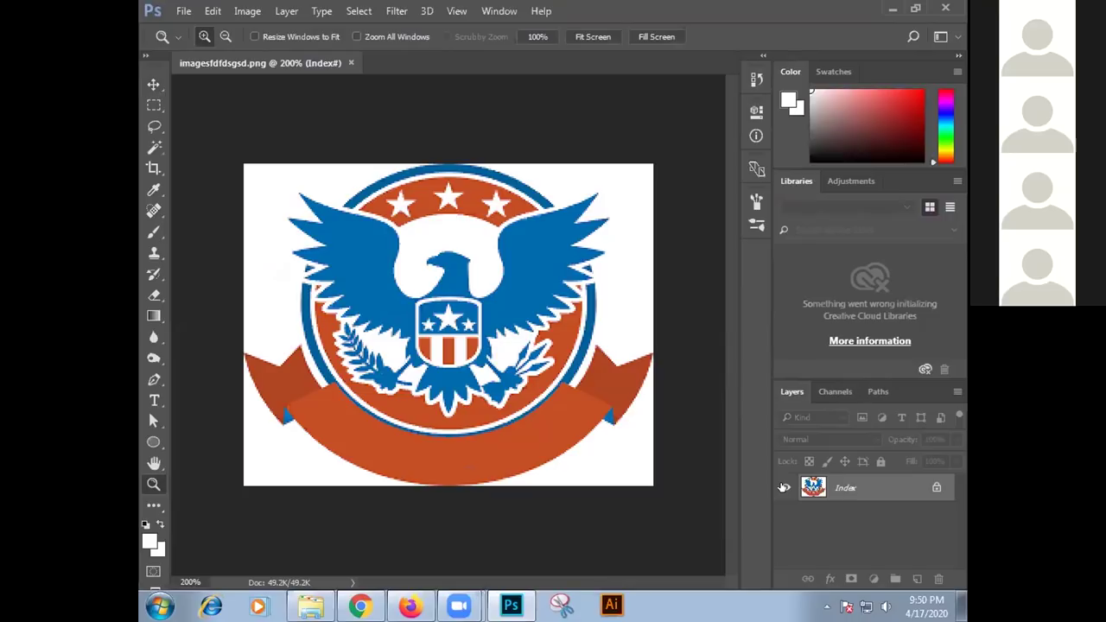
Select the Move tool, then minimize and restore Photoshop
{"action": "left_click", "coordinate": [152, 85]}
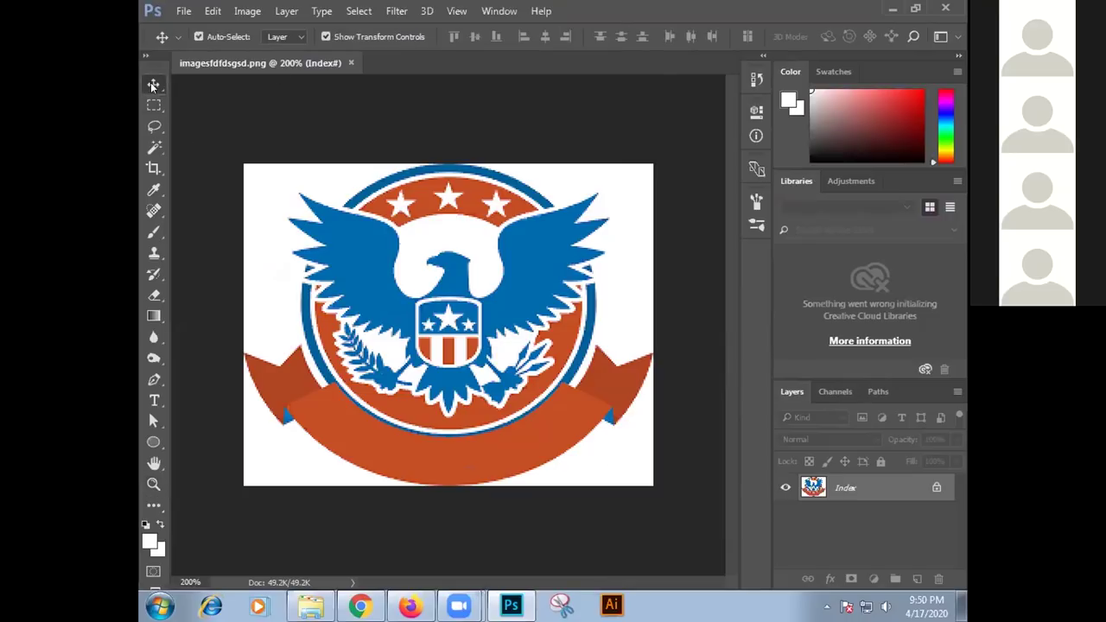
{"action": "left_click", "coordinate": [154, 105]}
{"action": "left_click", "coordinate": [154, 127]}
{"action": "left_click", "coordinate": [153, 84]}
{"action": "key", "text": "super+d"}
{"action": "left_click", "coordinate": [511, 605]}
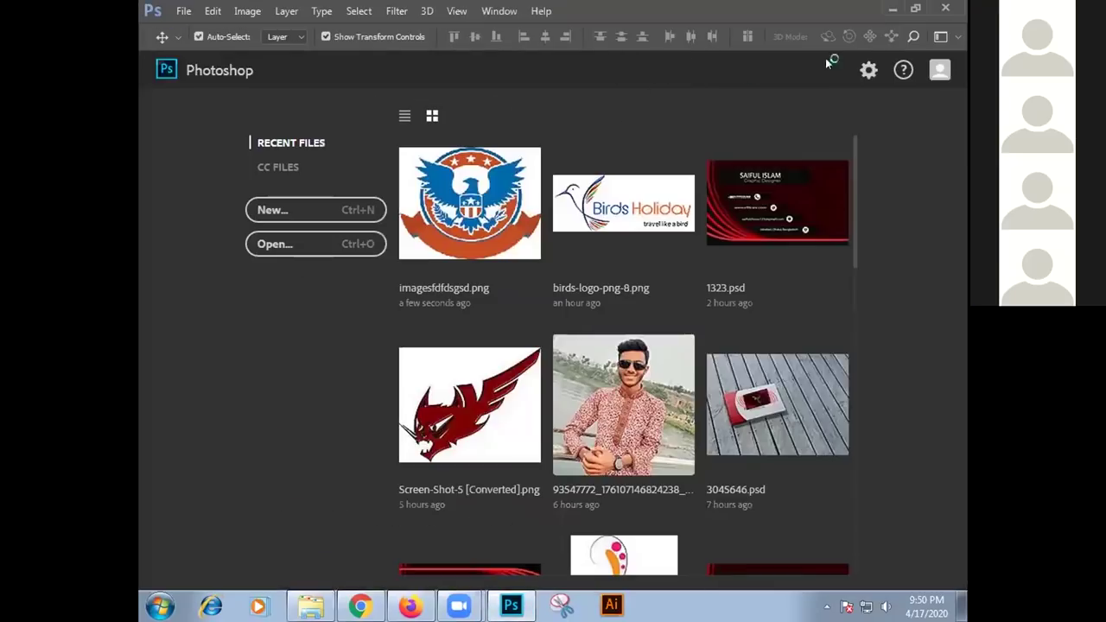
Open the desktop Logo folder and drag the bower image onto Photoshop
{"action": "left_click", "coordinate": [893, 8]}
{"action": "double_click", "coordinate": [927, 199]}
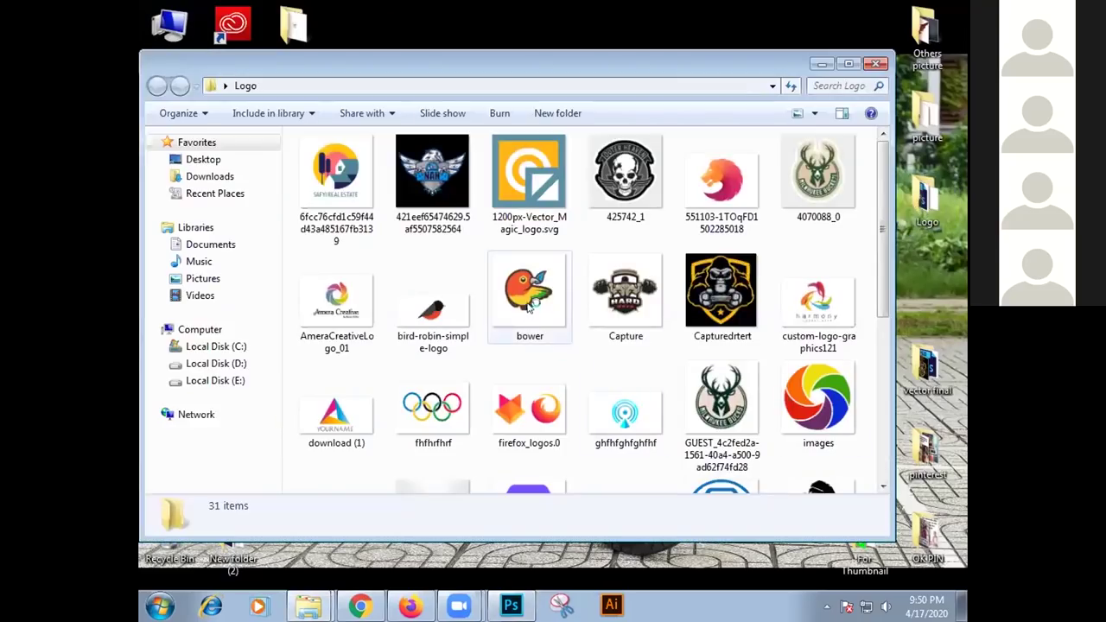
{"action": "left_click_drag", "start_coordinate": [521, 337], "coordinate": [478, 302]}
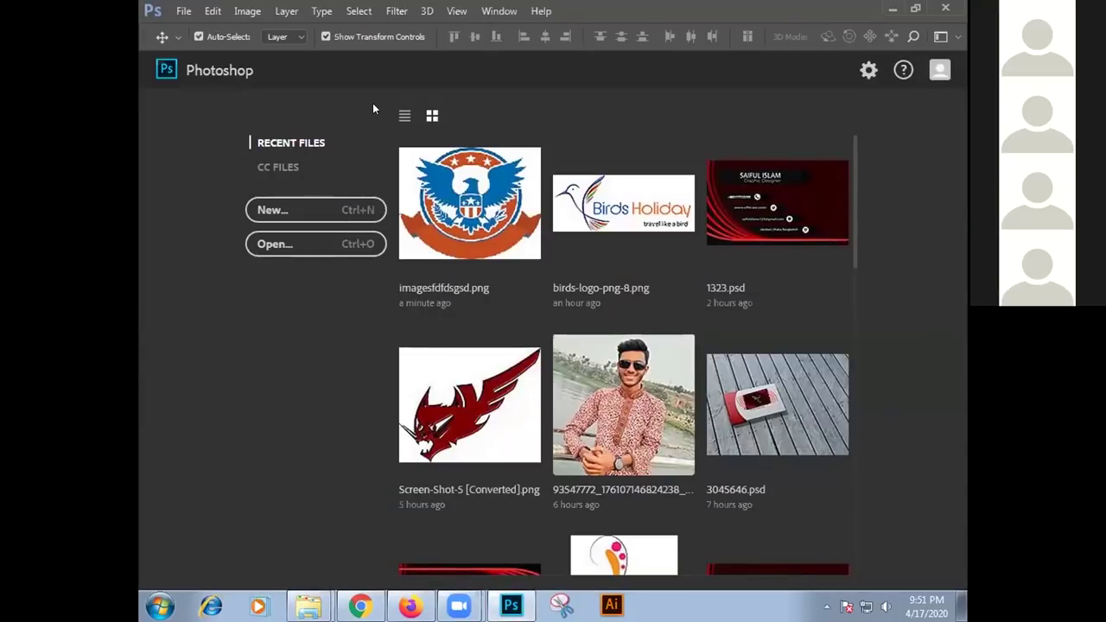
Open bower from the Logo folder with Ctrl+O
{"action": "key", "text": "ctrl+o"}
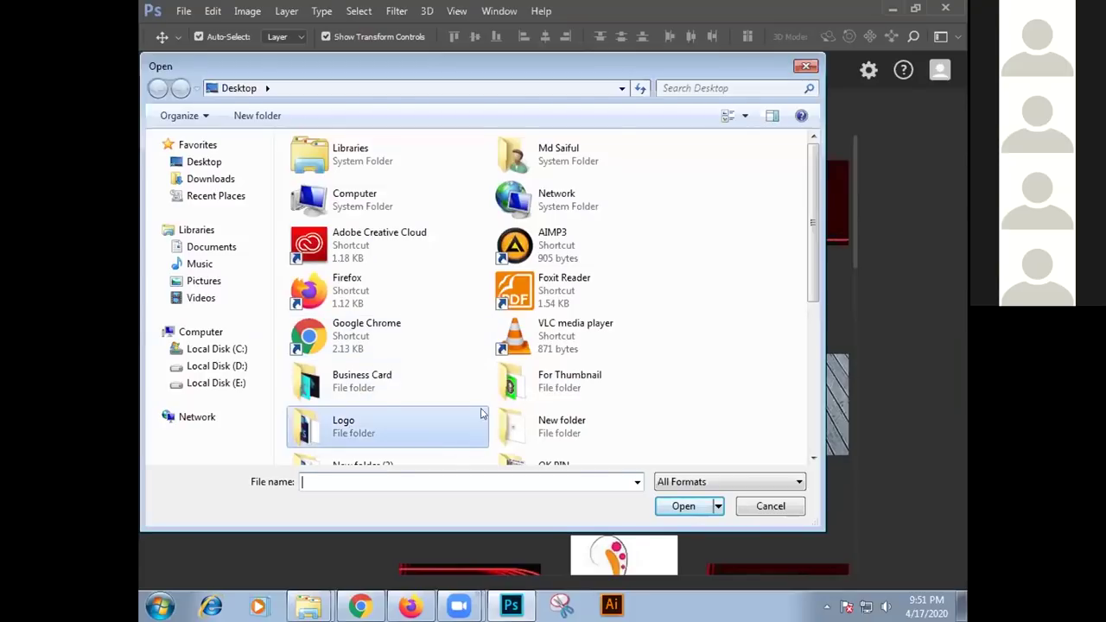
{"action": "double_click", "coordinate": [481, 415]}
{"action": "double_click", "coordinate": [477, 307]}
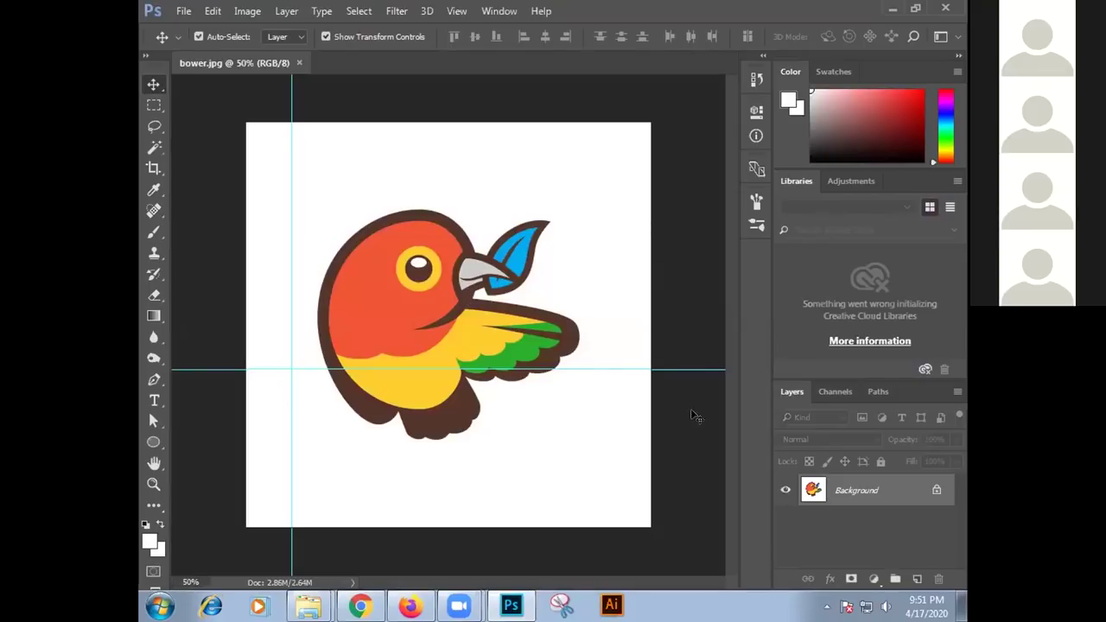
Unlock the Background into Layer 0 and drag both guides off the canvas
{"action": "left_click", "coordinate": [932, 490]}
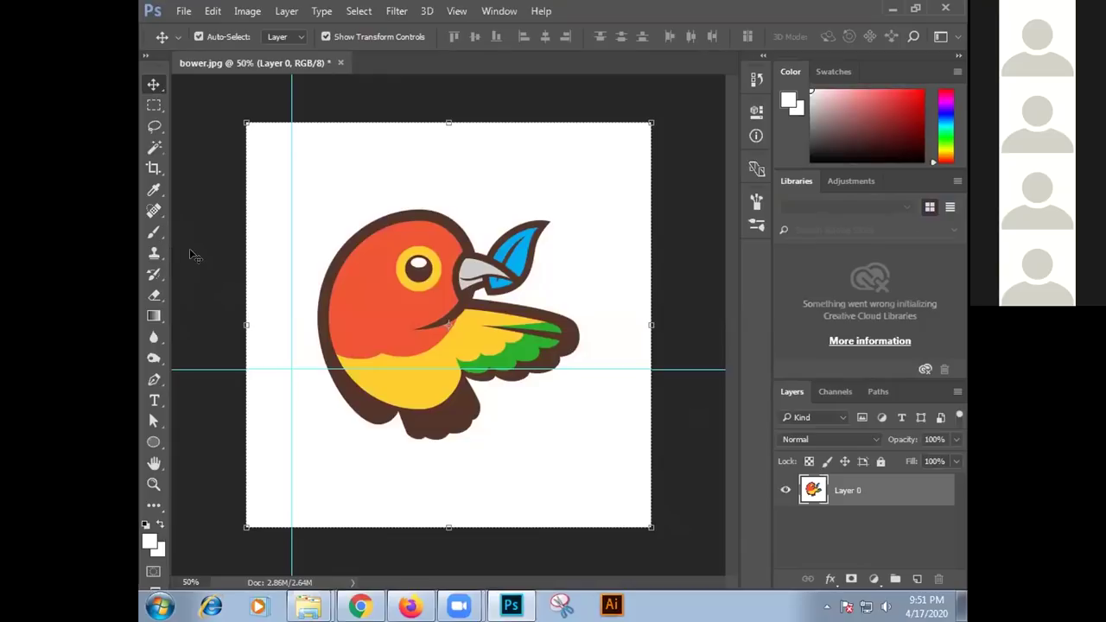
{"action": "key", "text": "ctrl+r"}
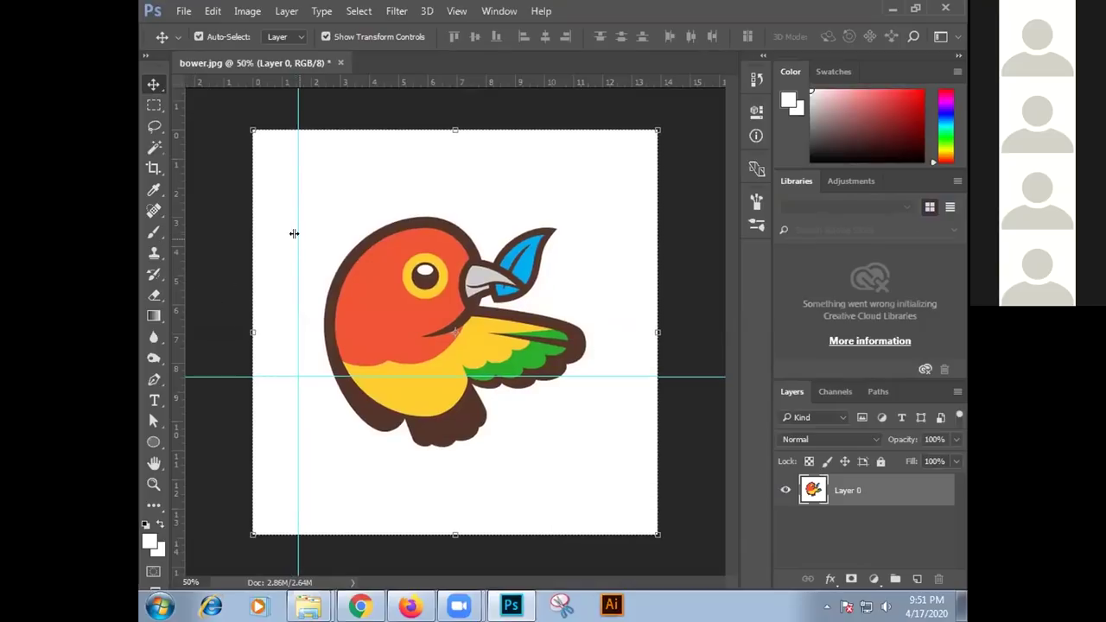
{"action": "left_click_drag", "start_coordinate": [293, 237], "coordinate": [171, 237]}
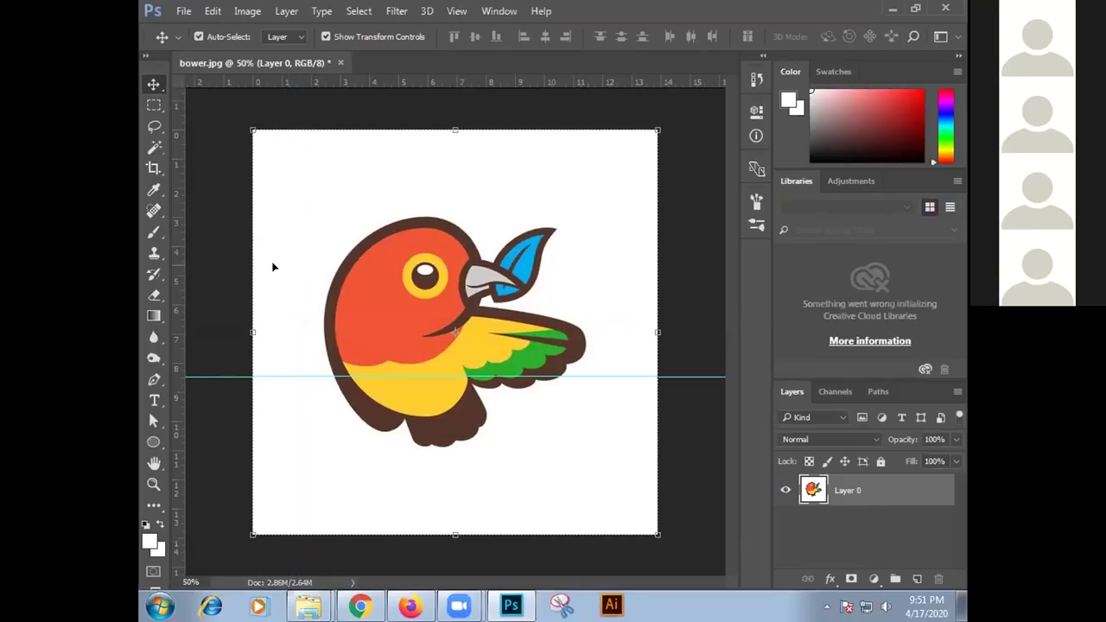
{"action": "left_click_drag", "start_coordinate": [301, 375], "coordinate": [413, 101]}
{"action": "key", "text": "ctrl+r"}
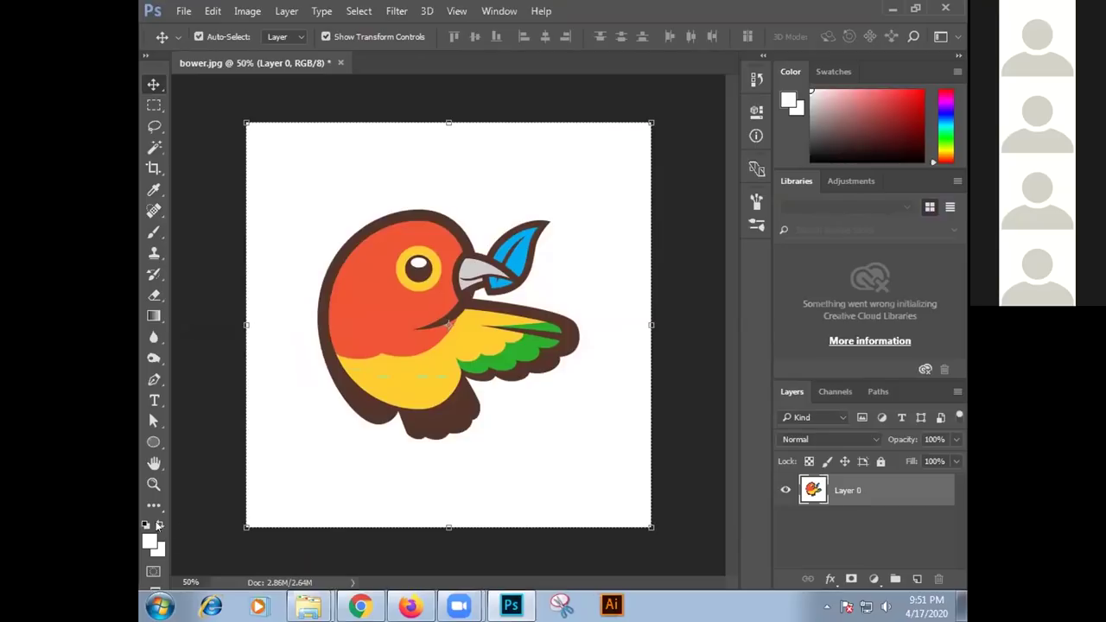
{"action": "left_click", "coordinate": [153, 401]}
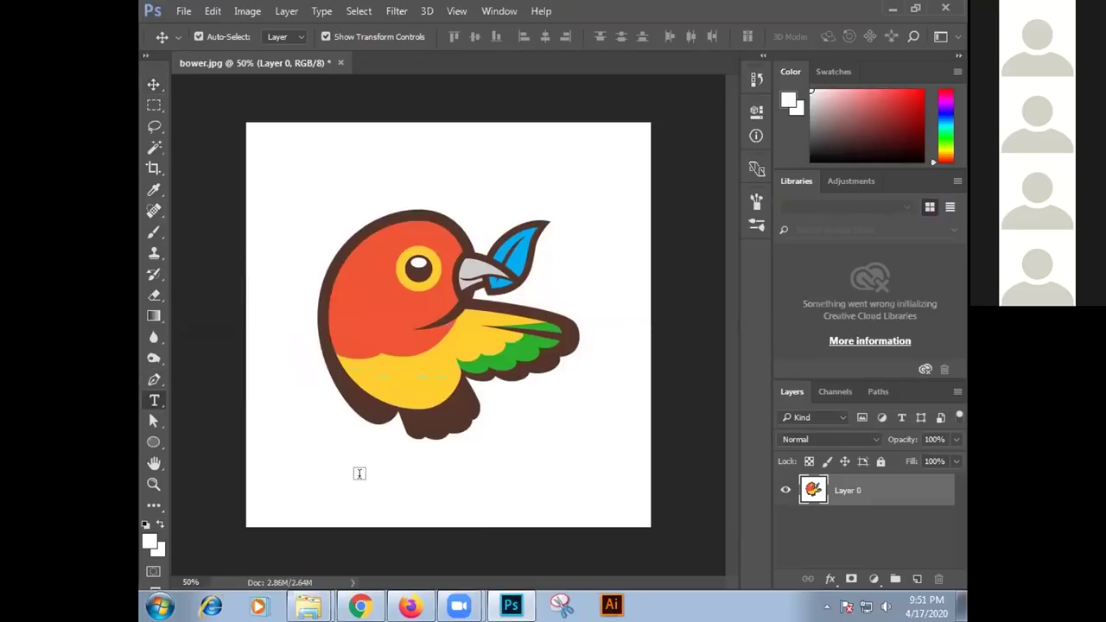
Start a text layer below the bird, colour it red and choose 30 pt
{"action": "left_click", "coordinate": [369, 464]}
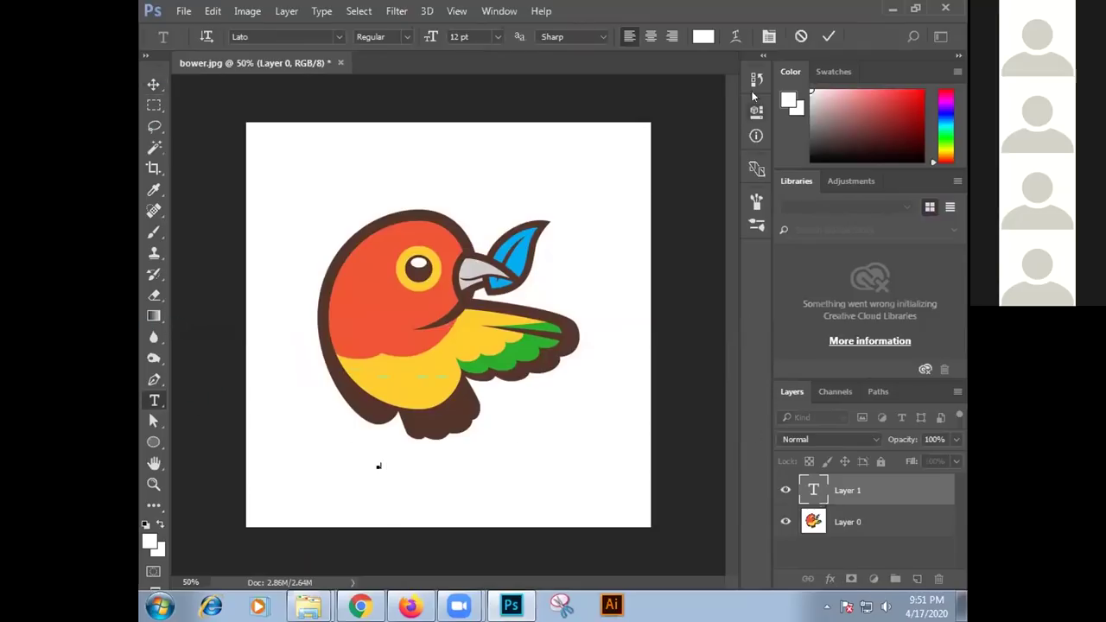
{"action": "left_click", "coordinate": [703, 36]}
{"action": "left_click", "coordinate": [718, 139]}
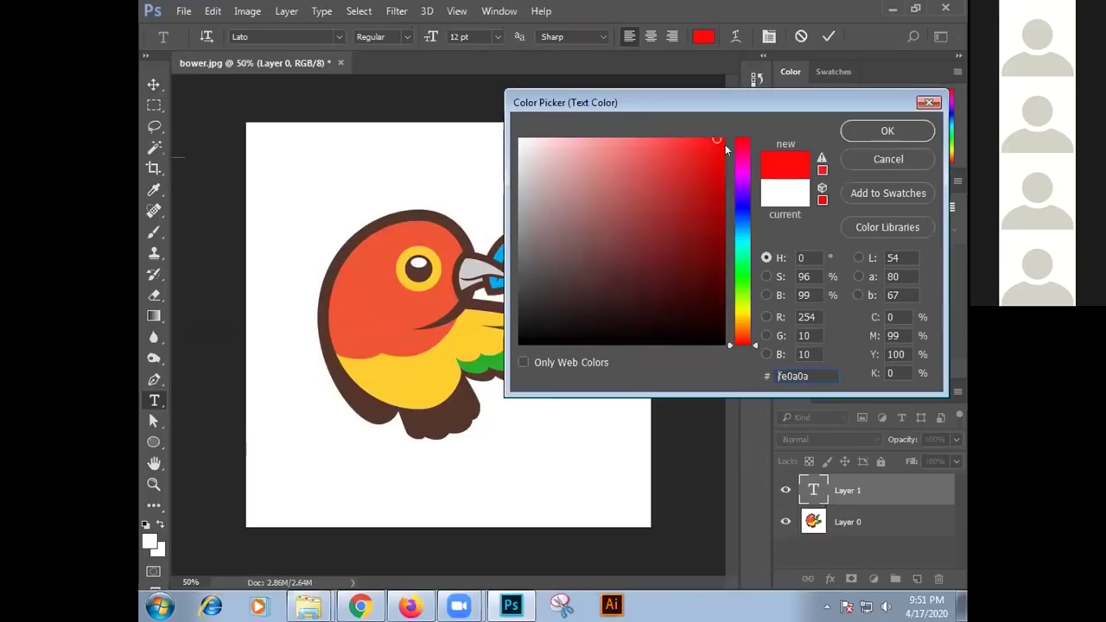
{"action": "left_click", "coordinate": [910, 135]}
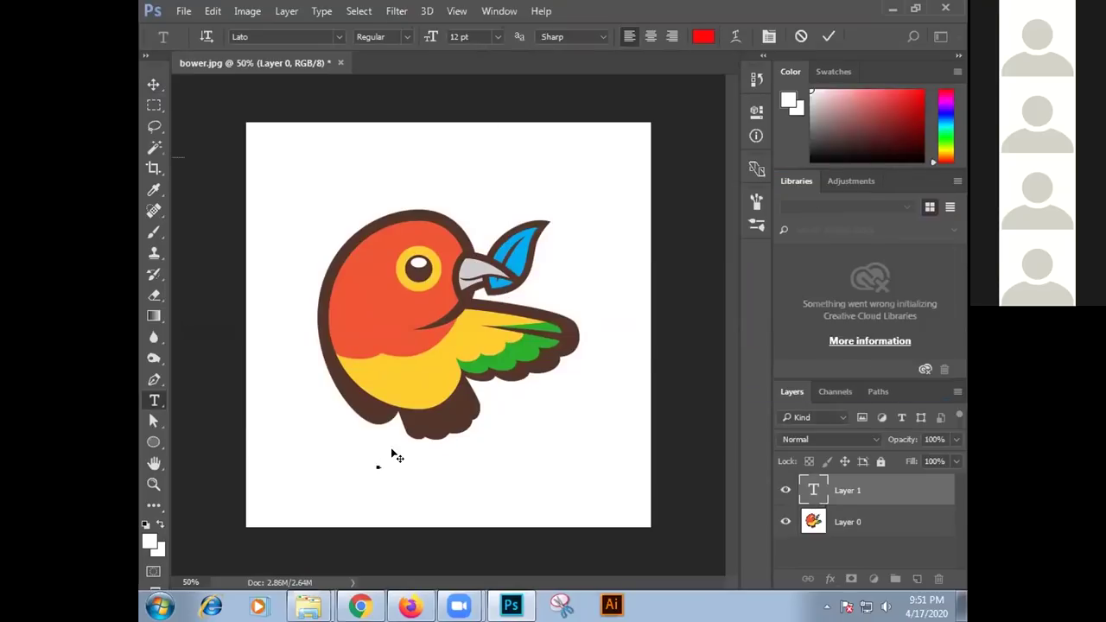
{"action": "left_click", "coordinate": [503, 33]}
{"action": "left_click", "coordinate": [480, 257]}
Re-apply the red f50303 colour and resize all placeholder text to 30 pt
{"action": "left_click", "coordinate": [379, 464]}
{"action": "left_click", "coordinate": [699, 35]}
{"action": "type", "text": "f50303"}
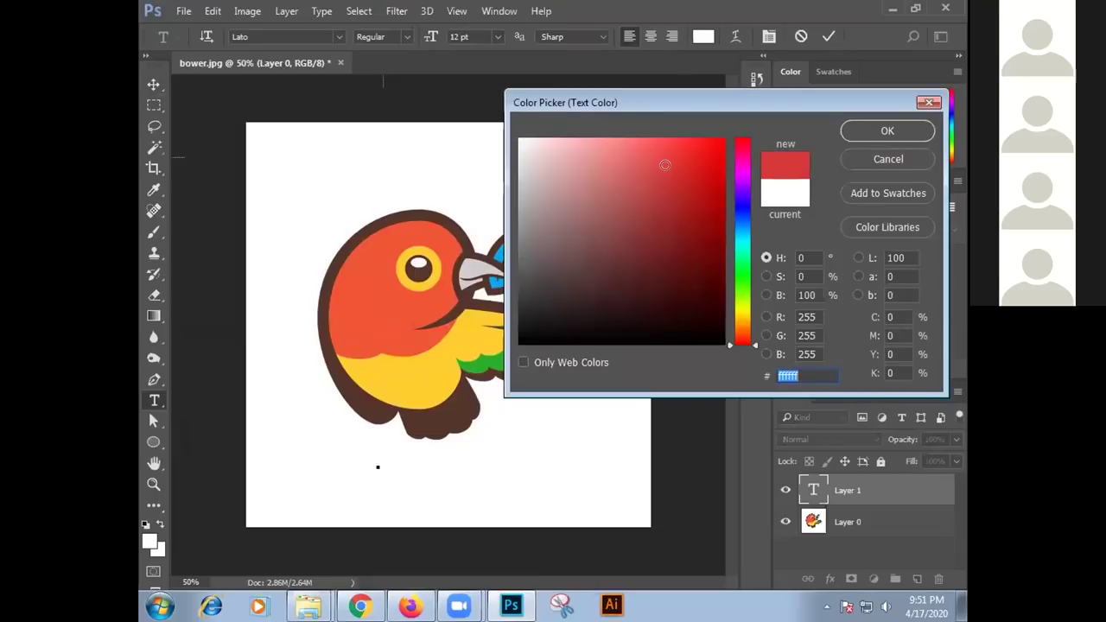
{"action": "left_click", "coordinate": [867, 132]}
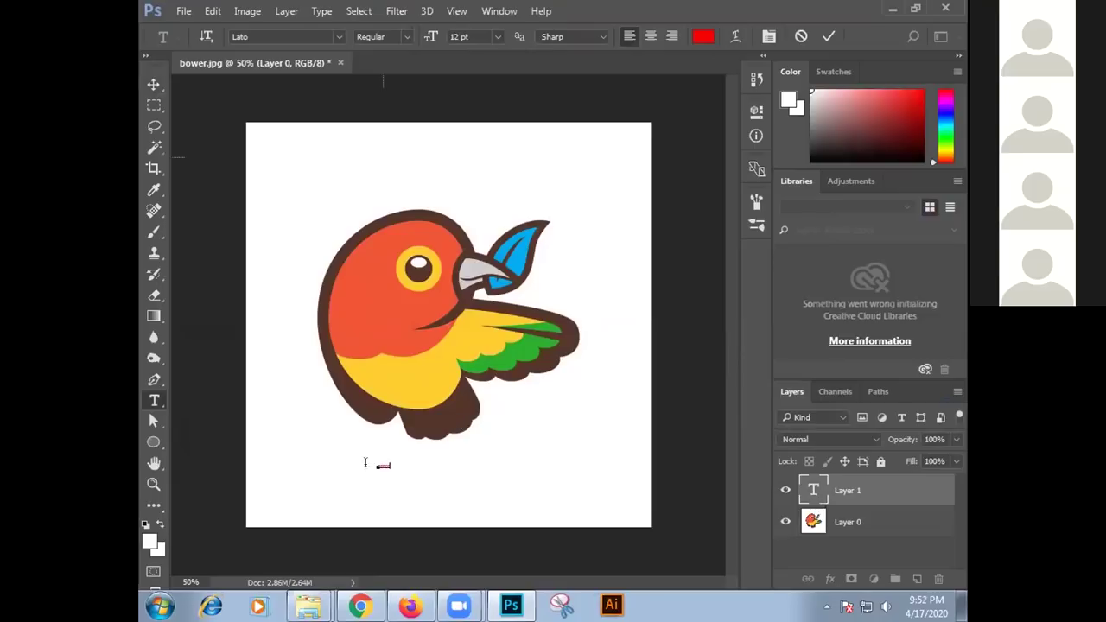
{"action": "key", "text": "ctrl+a"}
{"action": "left_click", "coordinate": [498, 36]}
{"action": "left_click", "coordinate": [482, 258]}
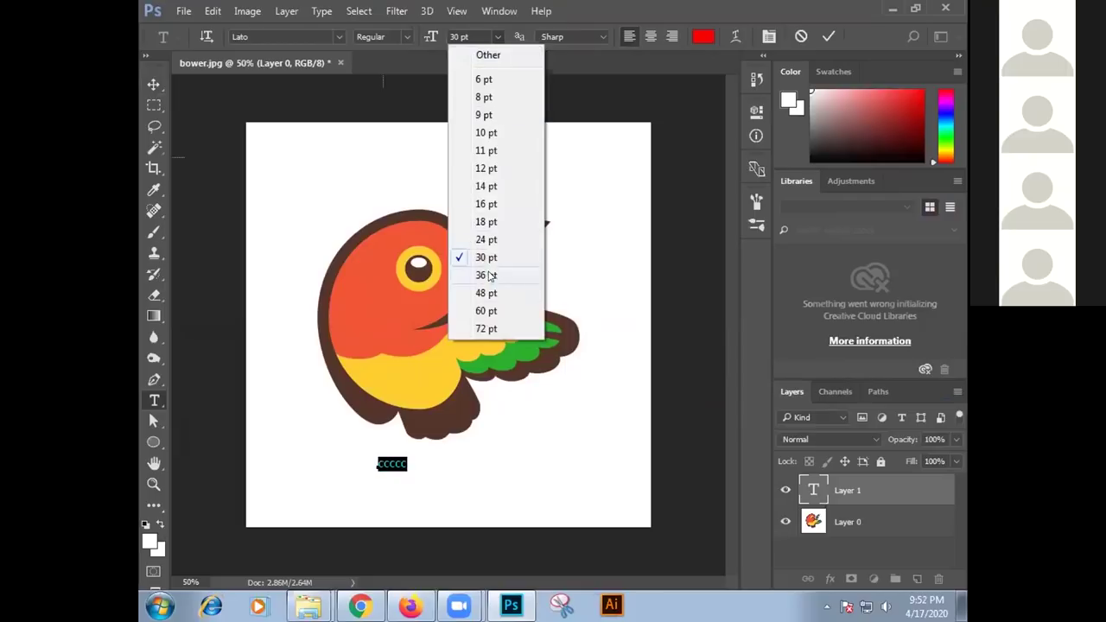
Replace the placeholder with 'Birds Circle', set it to 72 pt and commit
{"action": "left_click", "coordinate": [485, 311]}
{"action": "left_click_drag", "start_coordinate": [433, 456], "coordinate": [378, 456]}
{"action": "type", "text": "Birds"}
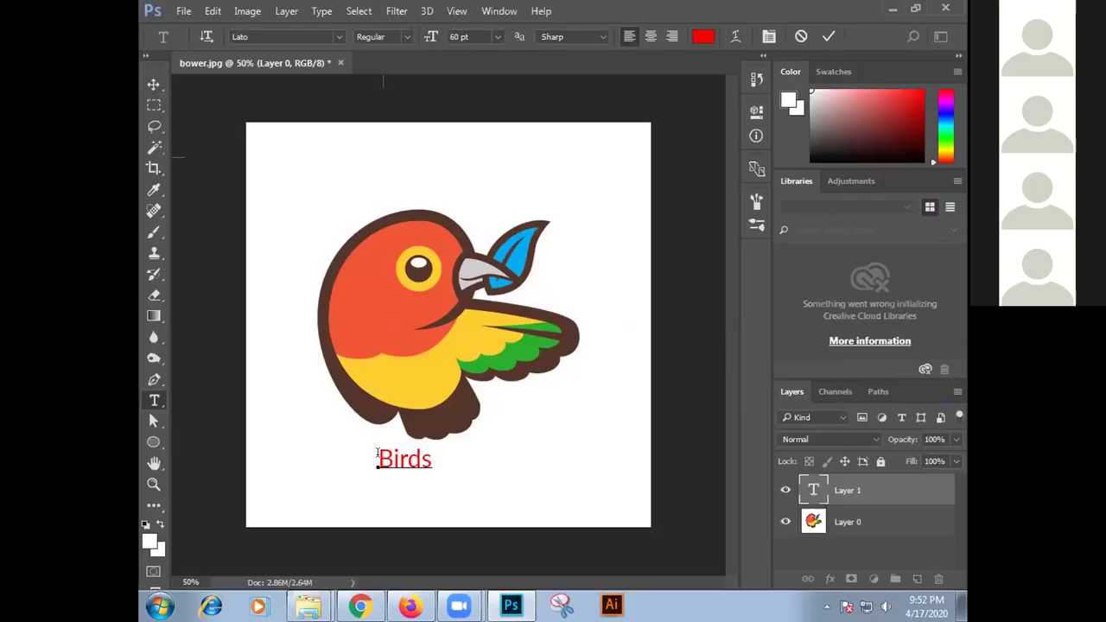
{"action": "type", "text": " Circle"}
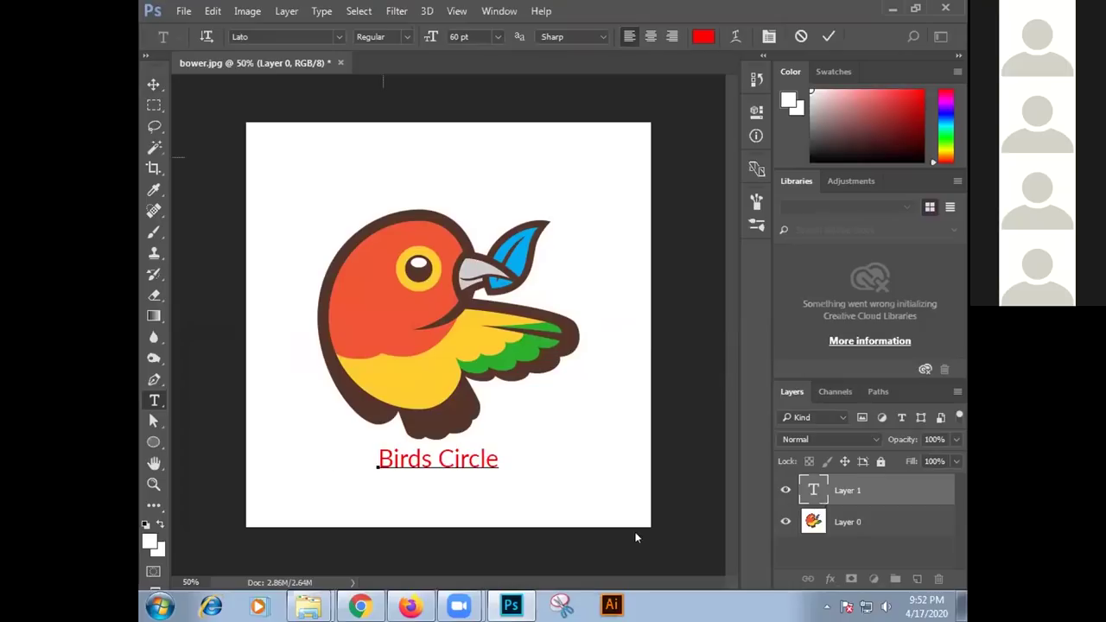
{"action": "left_click_drag", "start_coordinate": [497, 458], "coordinate": [367, 463]}
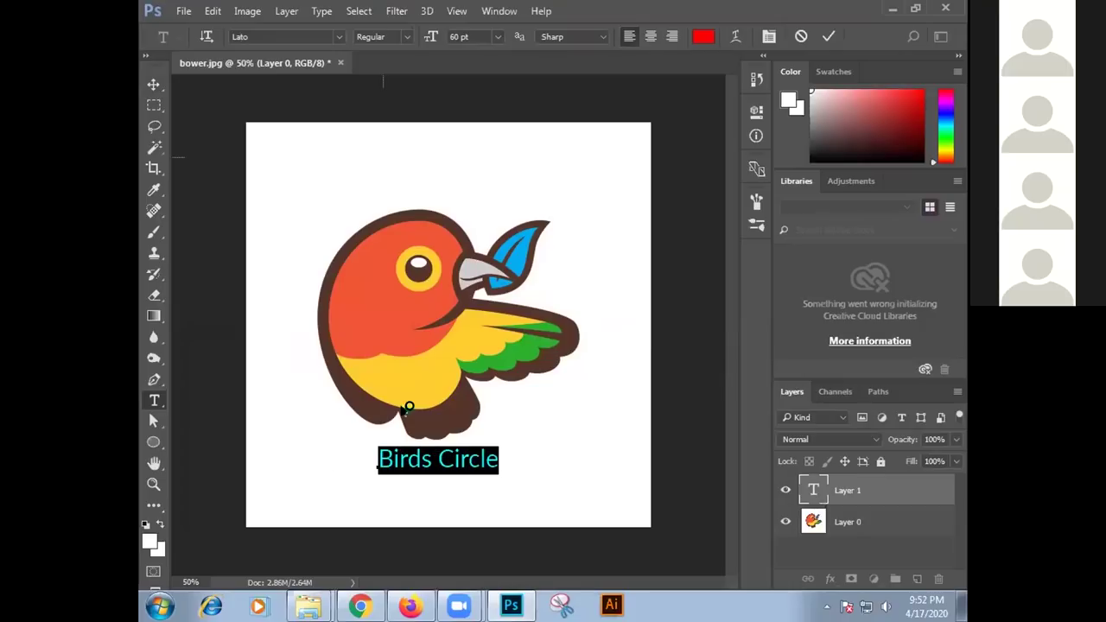
{"action": "left_click", "coordinate": [498, 37]}
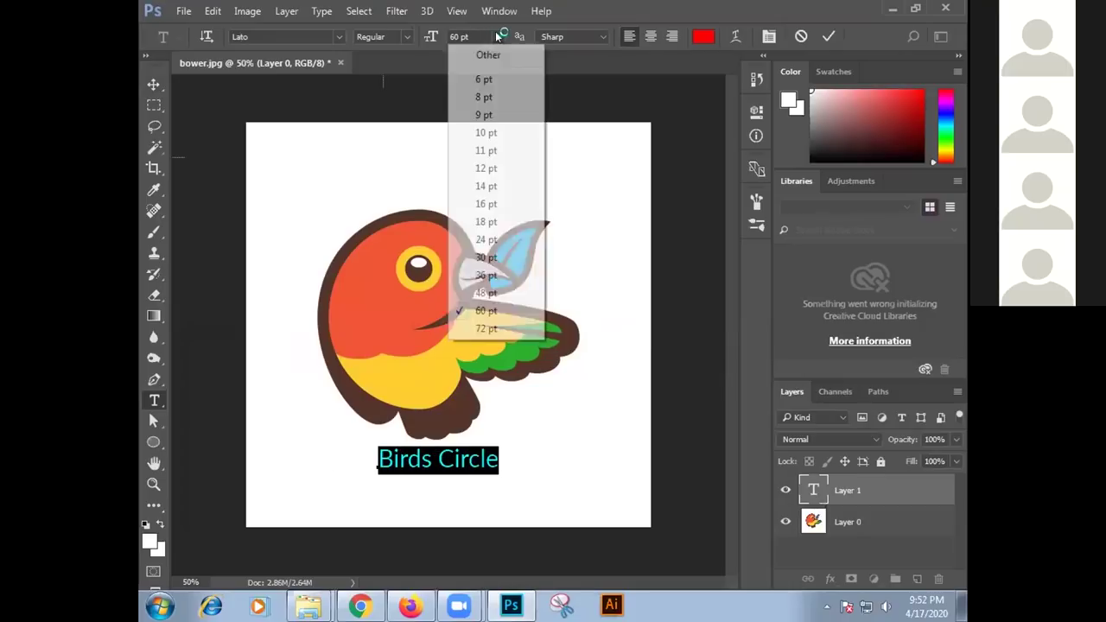
{"action": "left_click", "coordinate": [485, 329]}
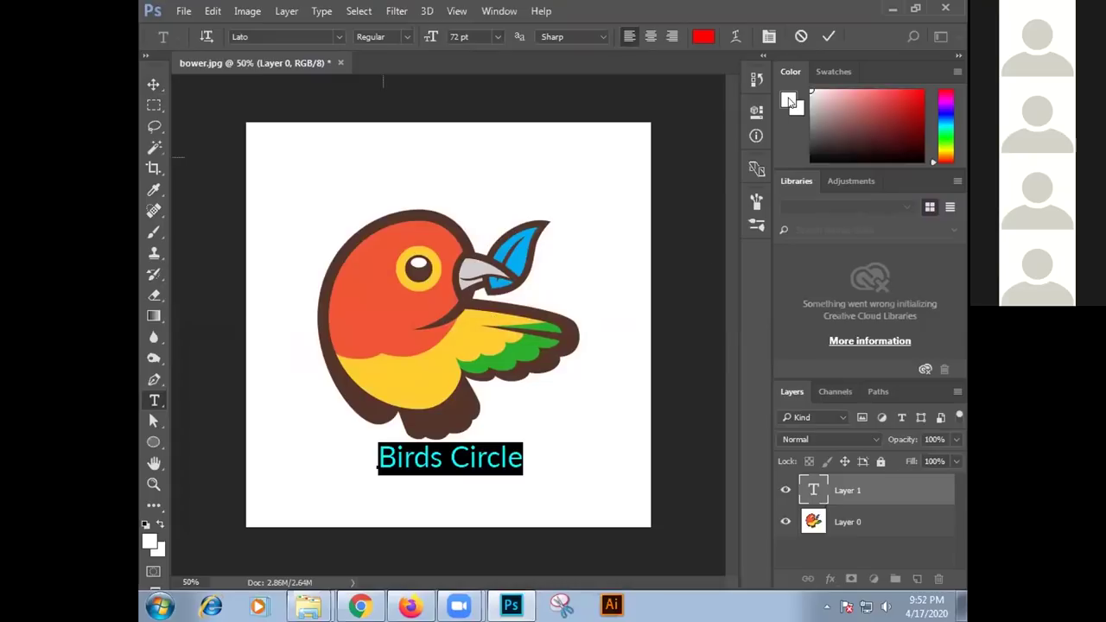
{"action": "left_click", "coordinate": [826, 36]}
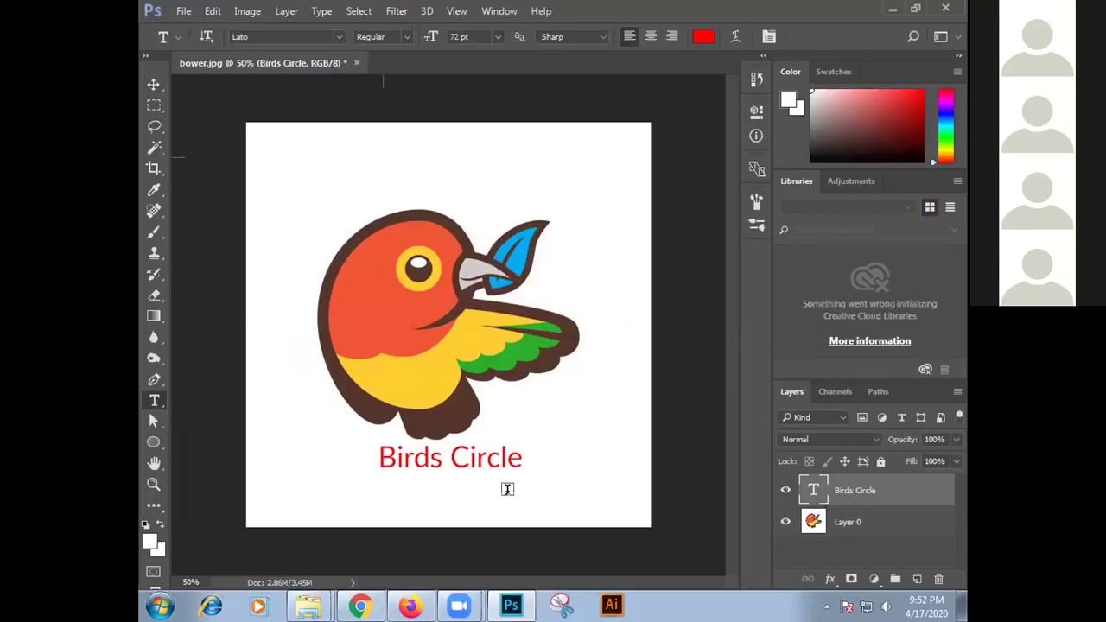
Warp the Birds Circle text with the Arc style at -26% bend
{"action": "left_click_drag", "start_coordinate": [523, 462], "coordinate": [377, 459]}
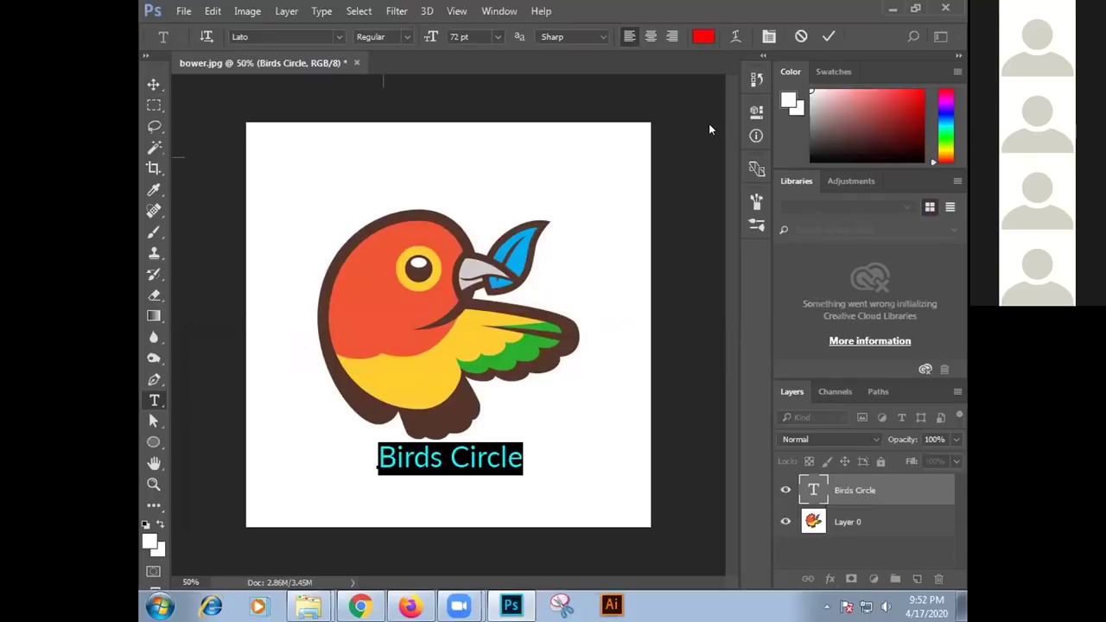
{"action": "left_click", "coordinate": [733, 36]}
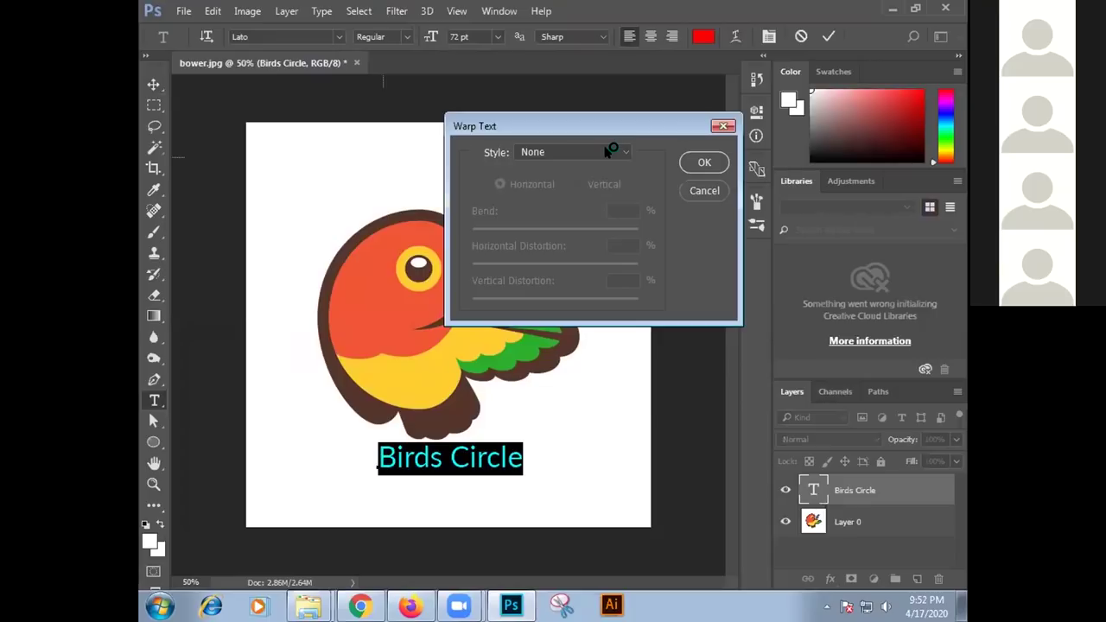
{"action": "left_click", "coordinate": [608, 151]}
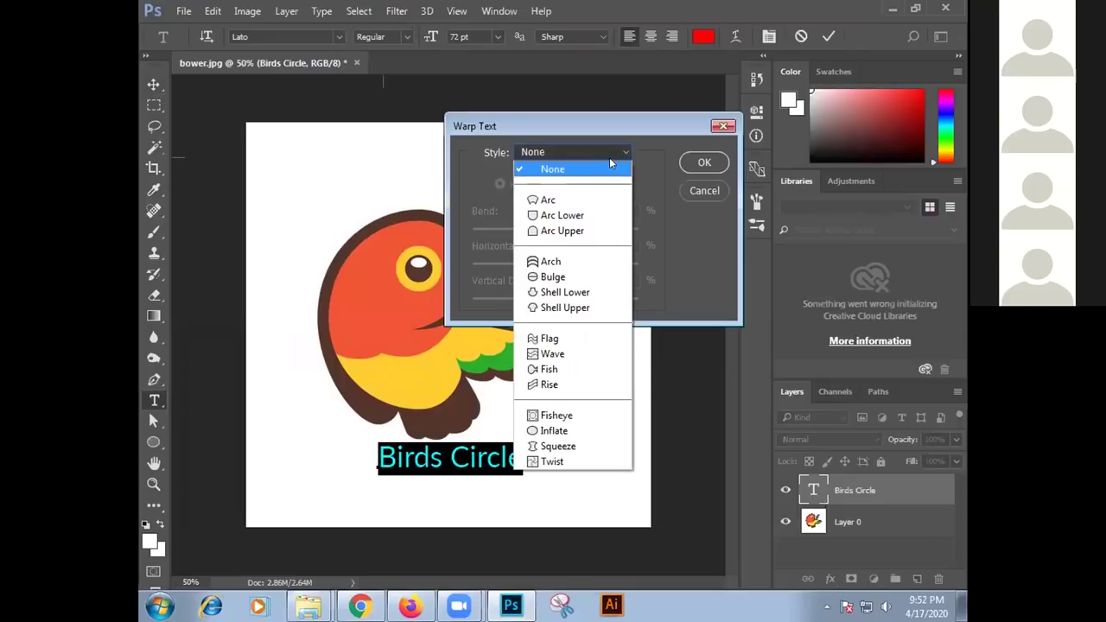
{"action": "left_click", "coordinate": [575, 200]}
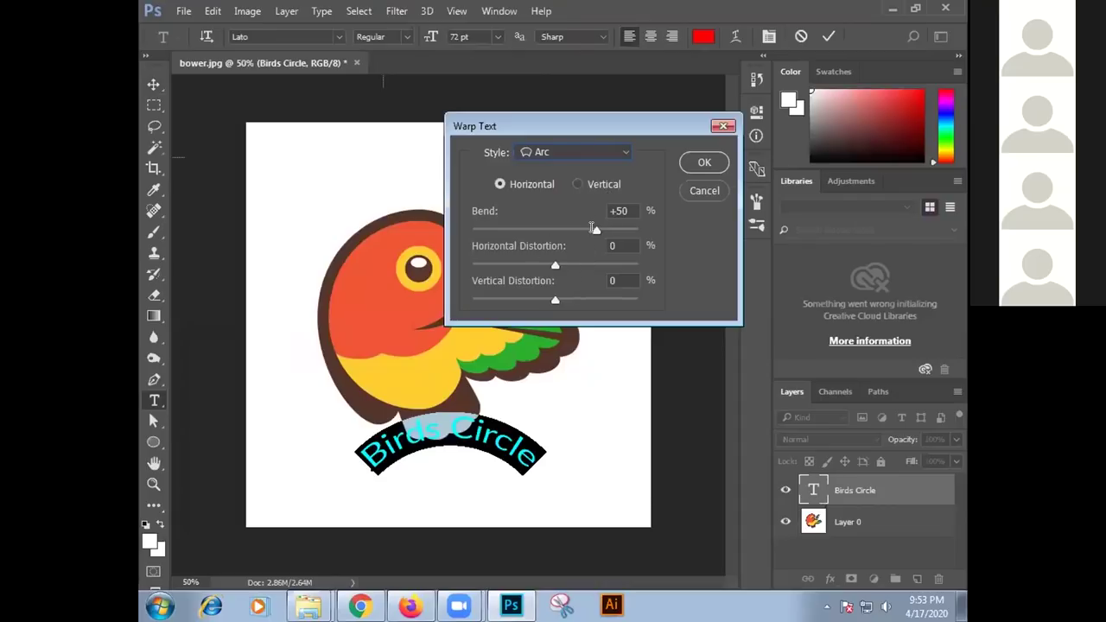
{"action": "left_click_drag", "start_coordinate": [596, 229], "coordinate": [485, 230]}
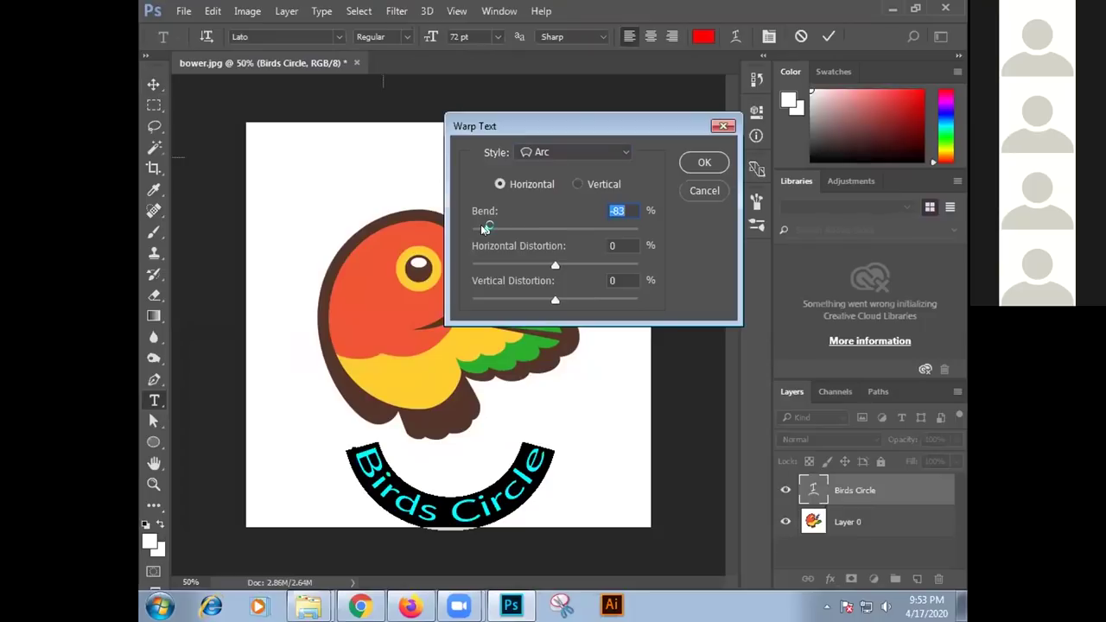
{"action": "left_click_drag", "start_coordinate": [483, 228], "coordinate": [534, 234]}
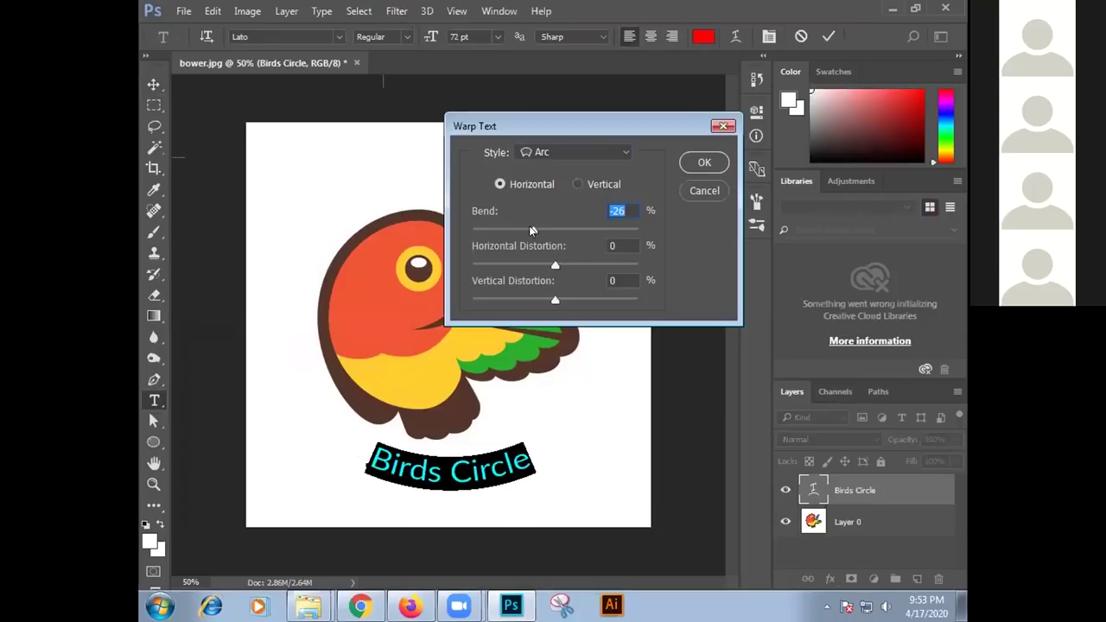
Try a Wave warp on the text, pushing its bend positive and then negative
{"action": "left_click", "coordinate": [592, 153]}
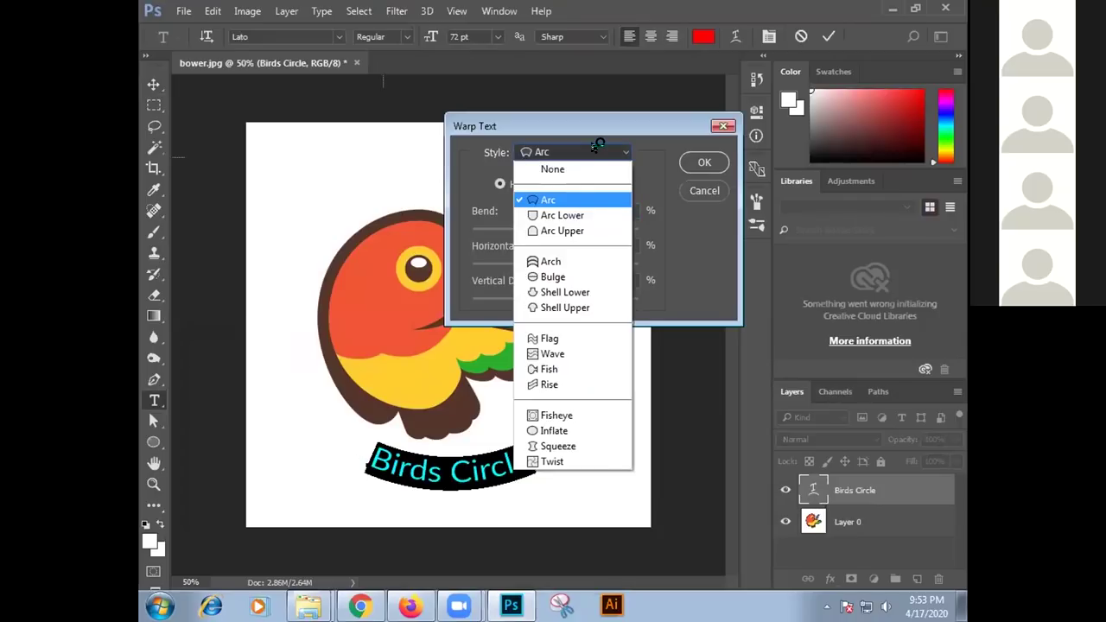
{"action": "left_click", "coordinate": [568, 354]}
{"action": "left_click_drag", "start_coordinate": [533, 230], "coordinate": [633, 230]}
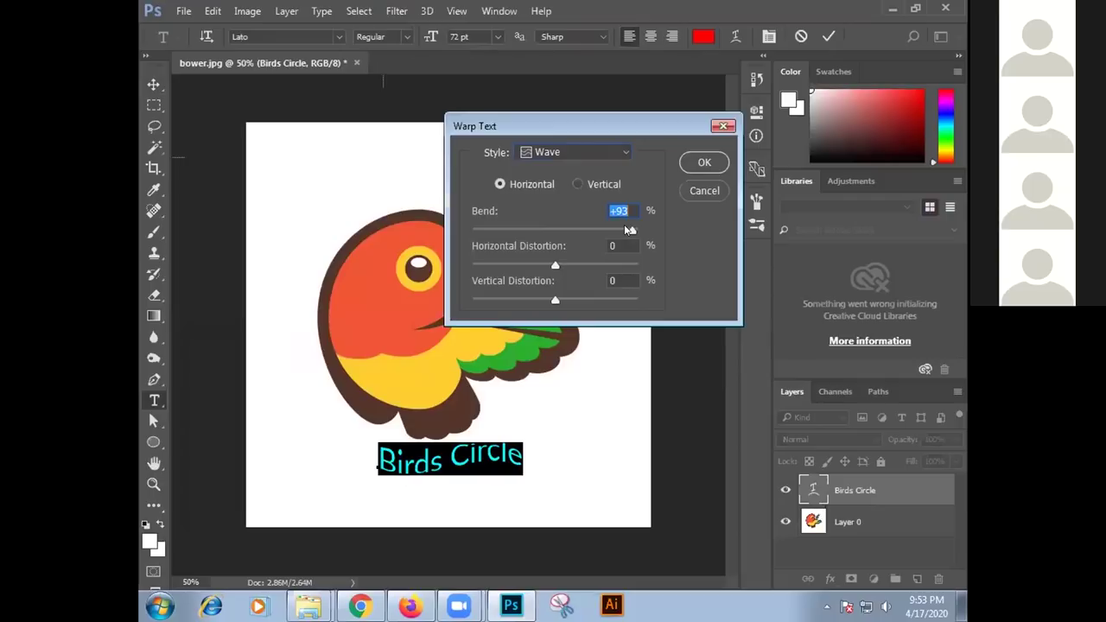
{"action": "left_click_drag", "start_coordinate": [634, 229], "coordinate": [534, 232]}
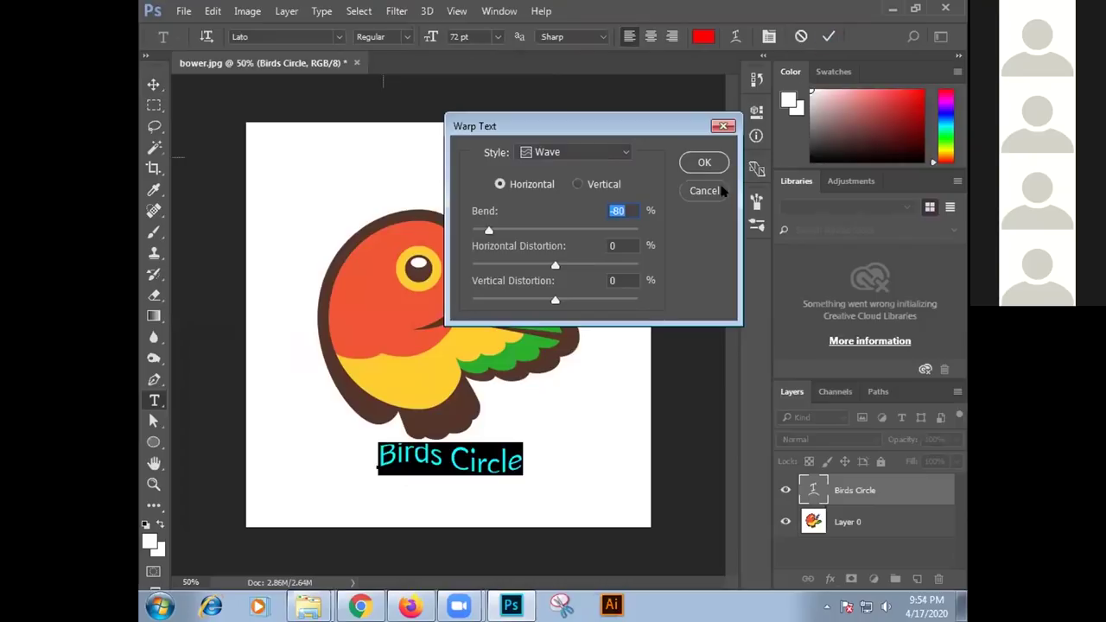
Switch the warp back to Arc with Bend +52% and apply it
{"action": "left_click", "coordinate": [576, 152]}
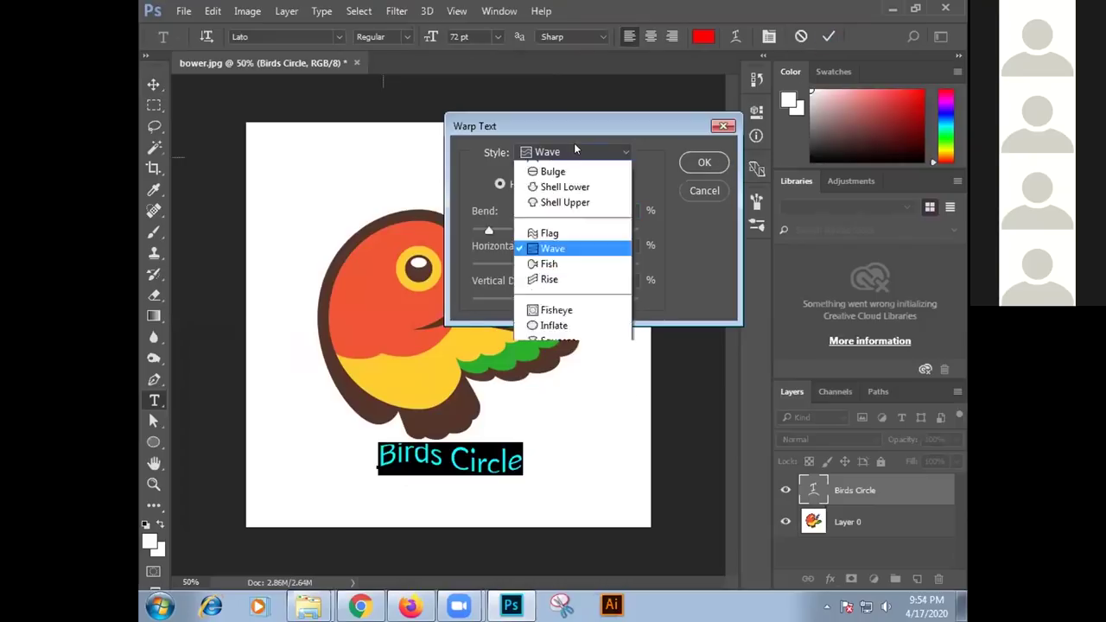
{"action": "left_click", "coordinate": [556, 199]}
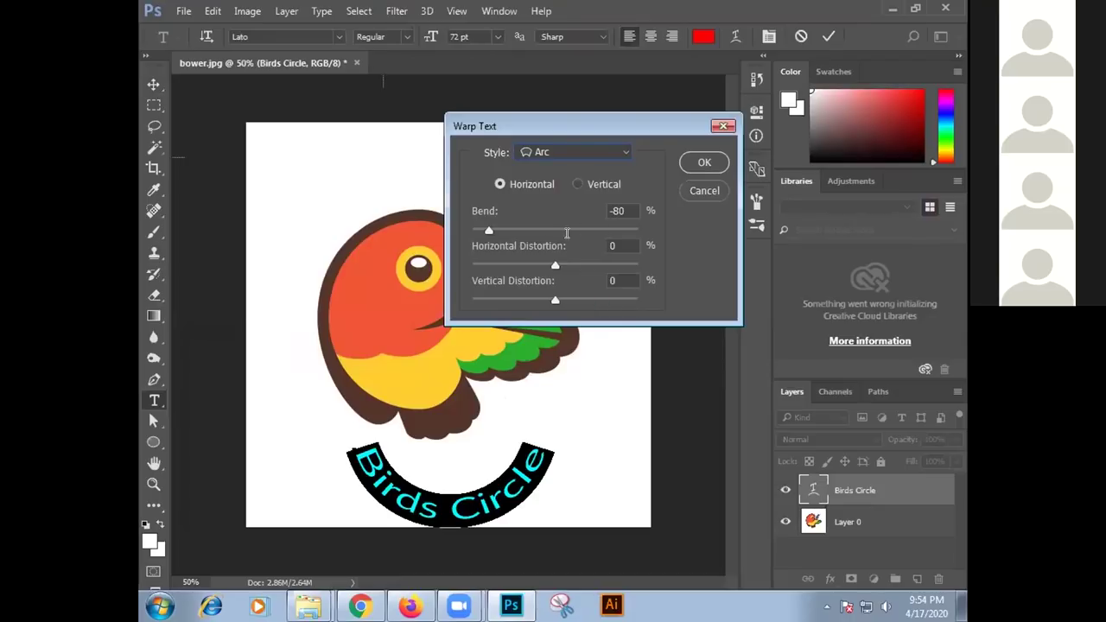
{"action": "left_click_drag", "start_coordinate": [483, 228], "coordinate": [599, 229]}
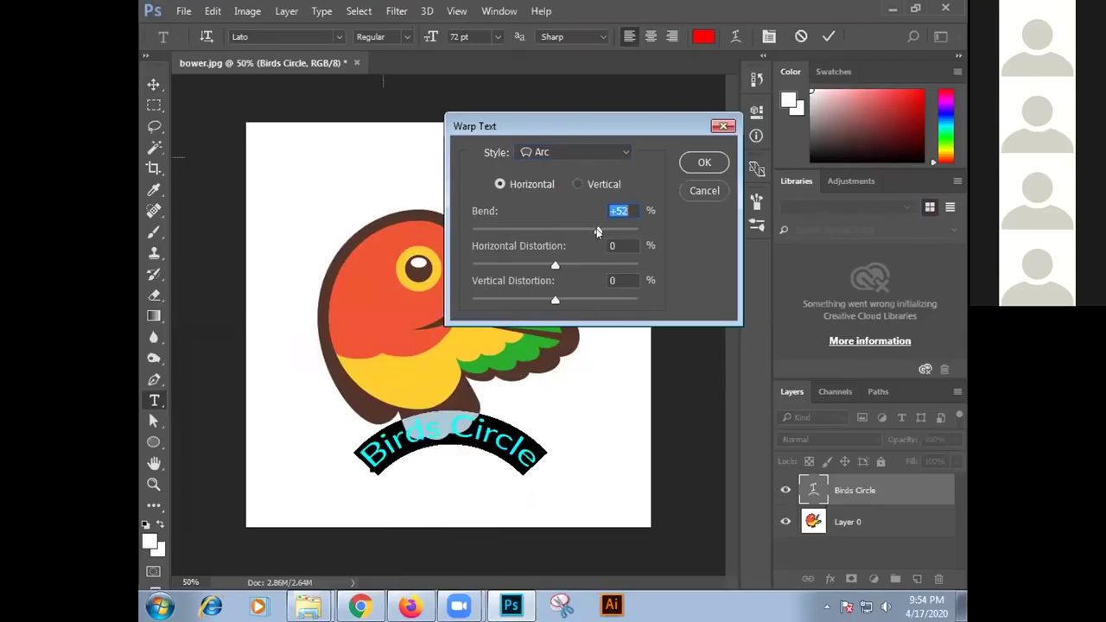
{"action": "left_click", "coordinate": [705, 161]}
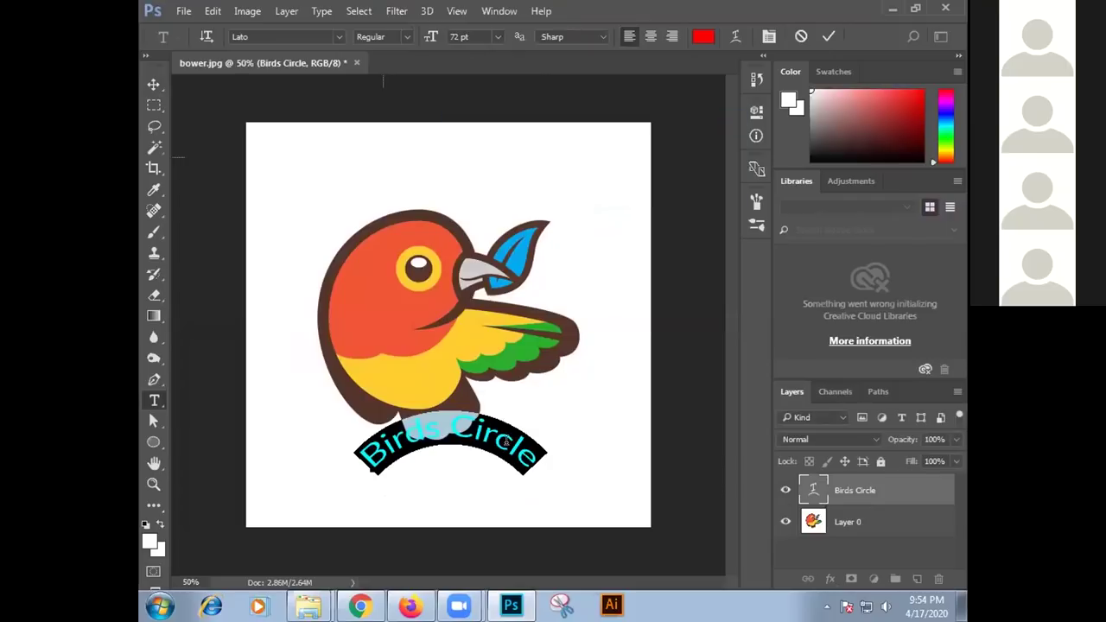
Move the arched 'Birds Circle' text slightly down and left with Ctrl+T, then reselect its characters
{"action": "left_click", "coordinate": [828, 36]}
{"action": "key", "text": "ctrl+t"}
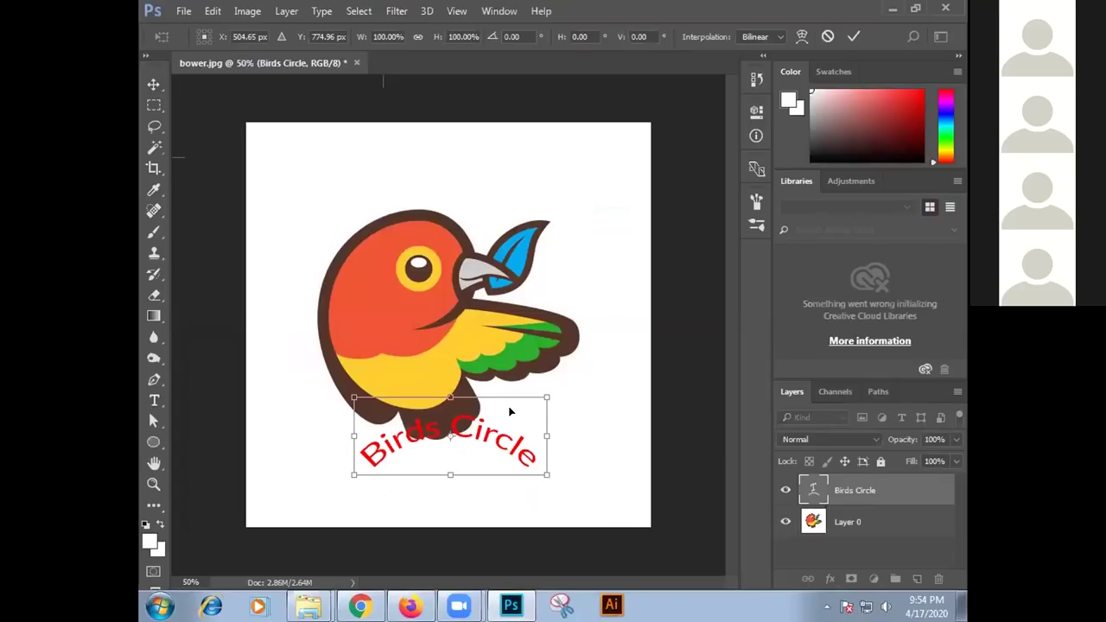
{"action": "left_click_drag", "start_coordinate": [466, 412], "coordinate": [459, 448]}
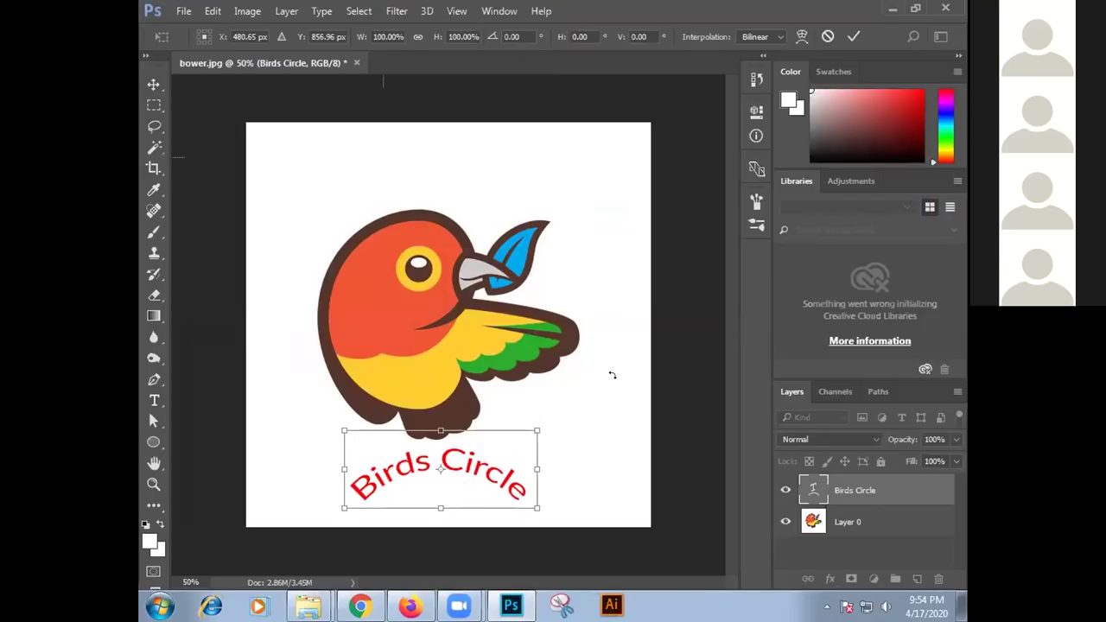
{"action": "left_click", "coordinate": [853, 35]}
{"action": "left_click_drag", "start_coordinate": [524, 484], "coordinate": [346, 489]}
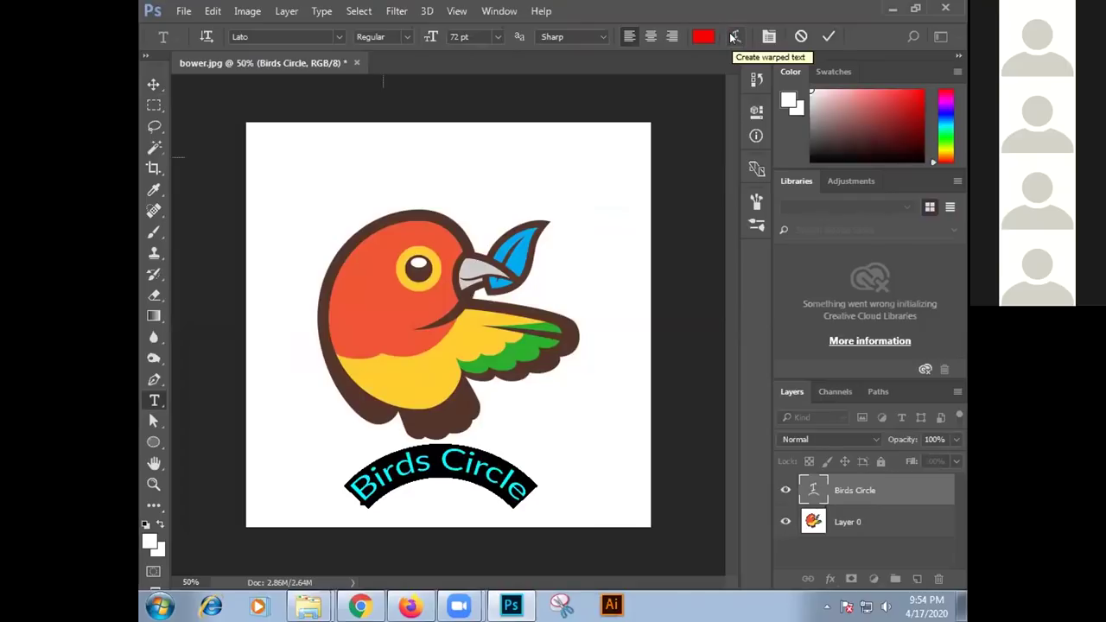
Commit the 'Birds Circle' text, cancel Warp Text unchanged, and start Layer 1 on the canvas
{"action": "left_click", "coordinate": [588, 368]}
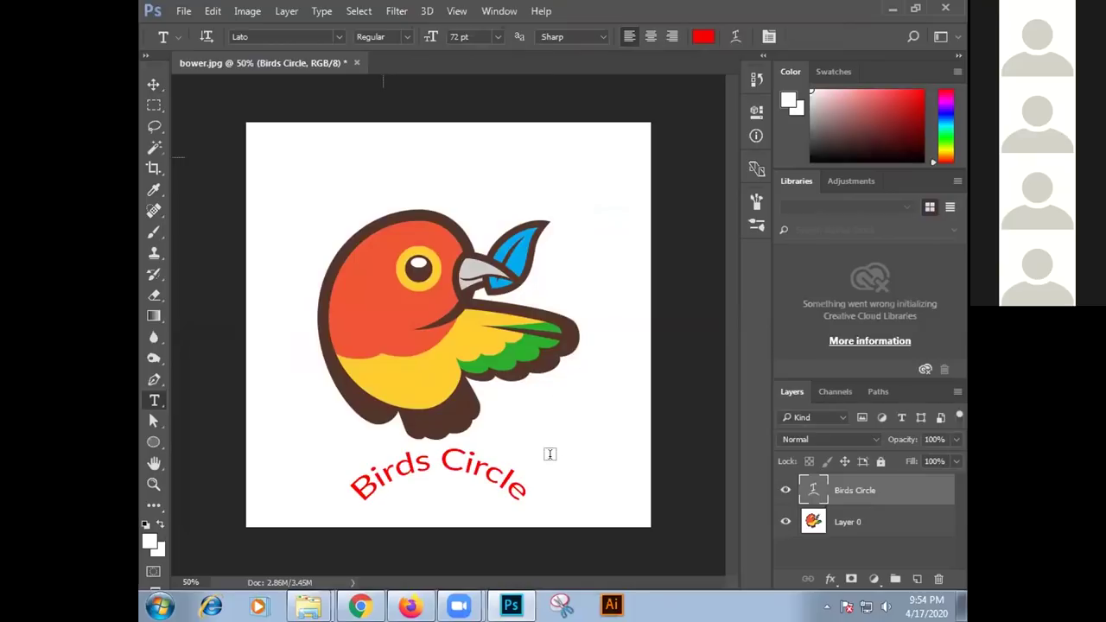
{"action": "left_click", "coordinate": [736, 37]}
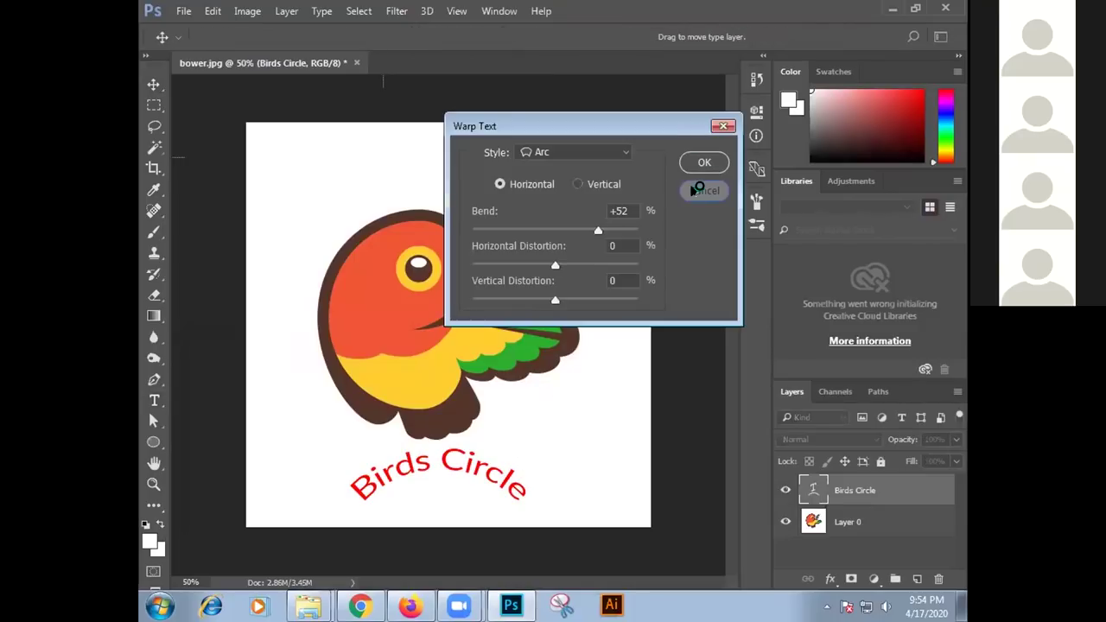
{"action": "left_click", "coordinate": [707, 189]}
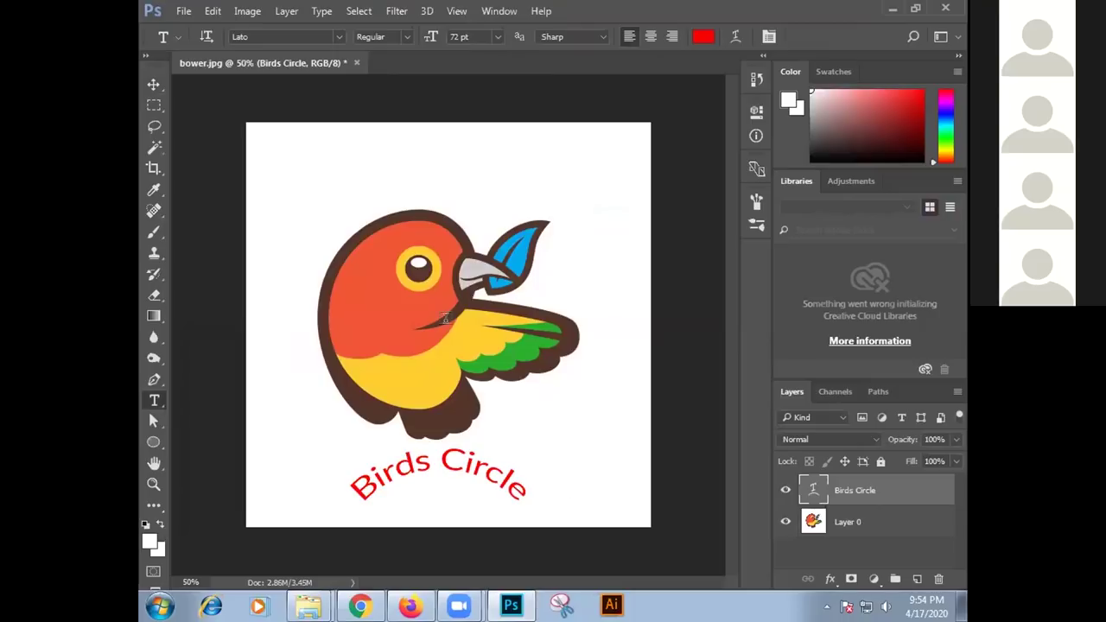
{"action": "left_click", "coordinate": [426, 314]}
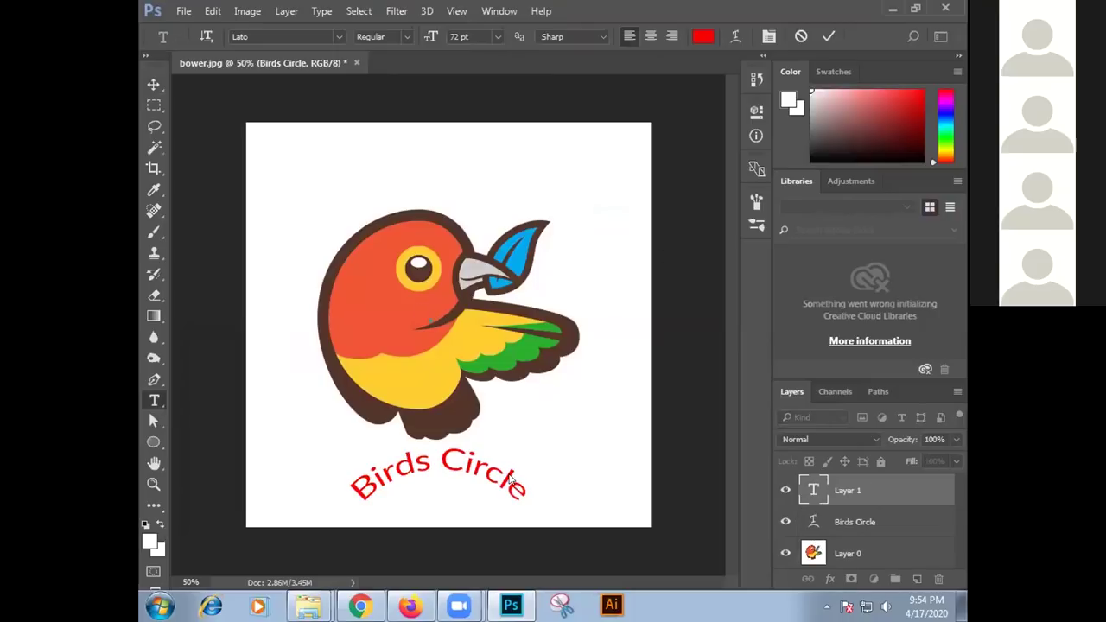
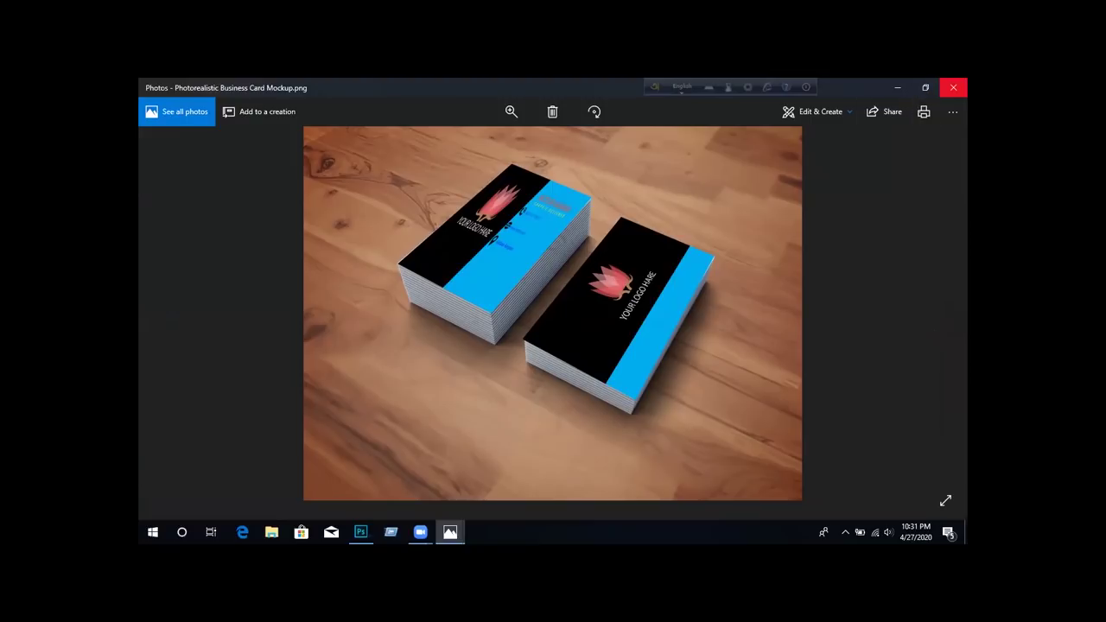
Close the black-and-blue lotus-logo business card mockup in Windows Photos
{"action": "left_click", "coordinate": [953, 88]}
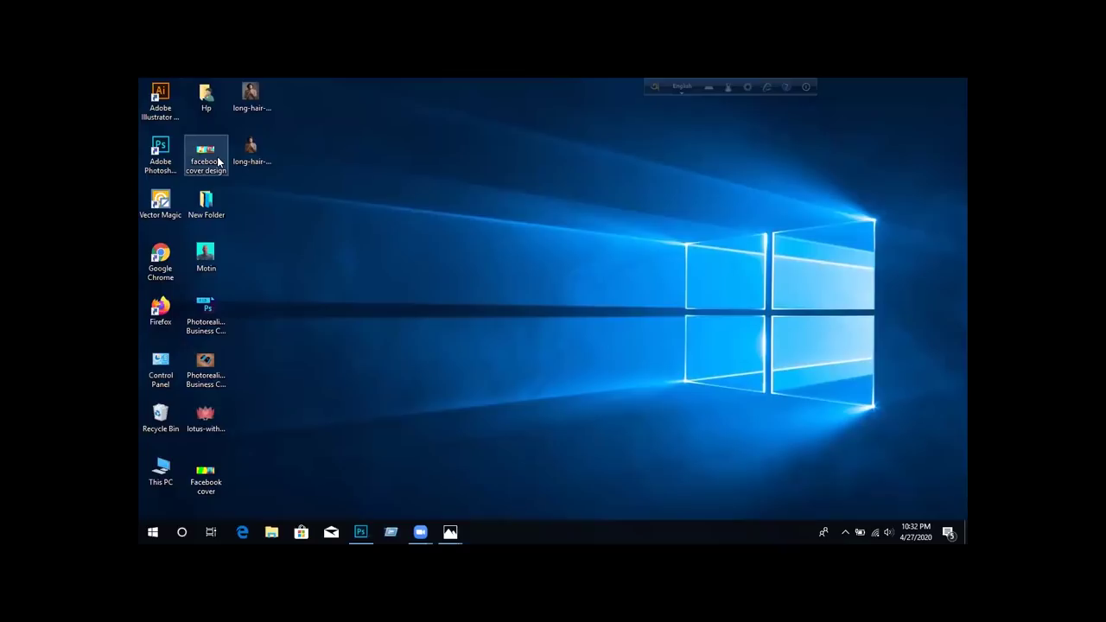
{"action": "left_click", "coordinate": [210, 199]}
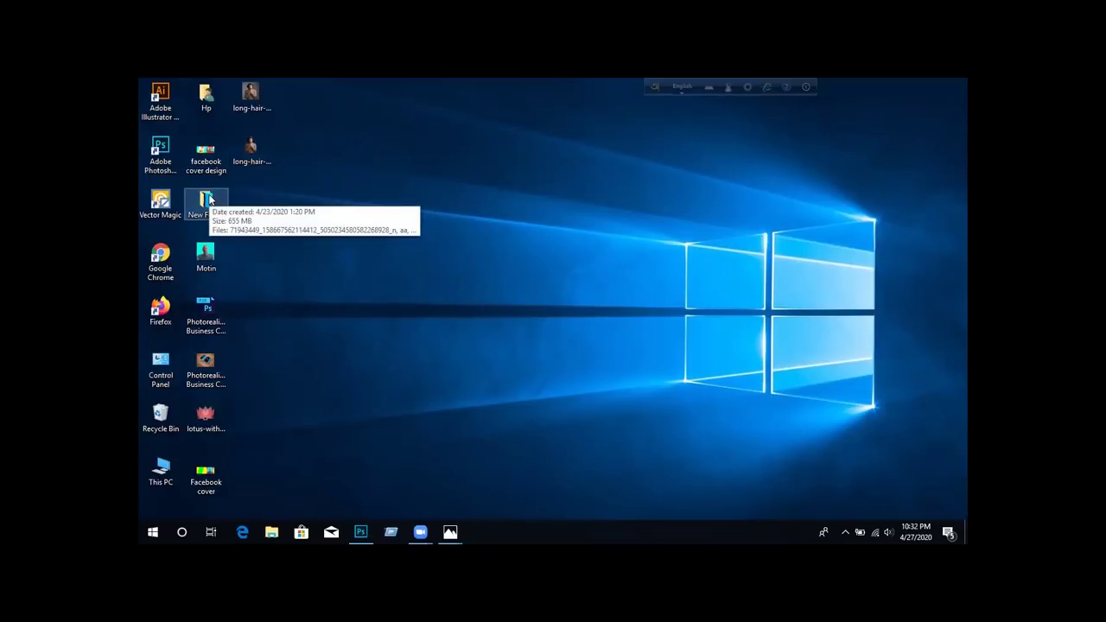
{"action": "double_click", "coordinate": [211, 206]}
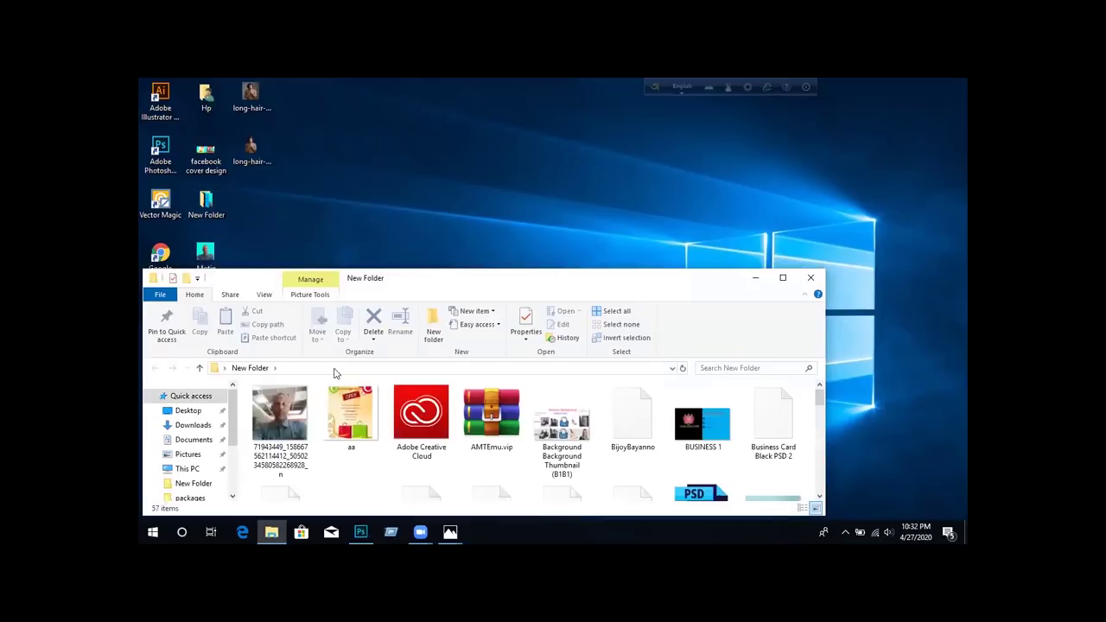
{"action": "scroll", "coordinate": [489, 443], "scroll_direction": "down", "scroll_amount": 3}
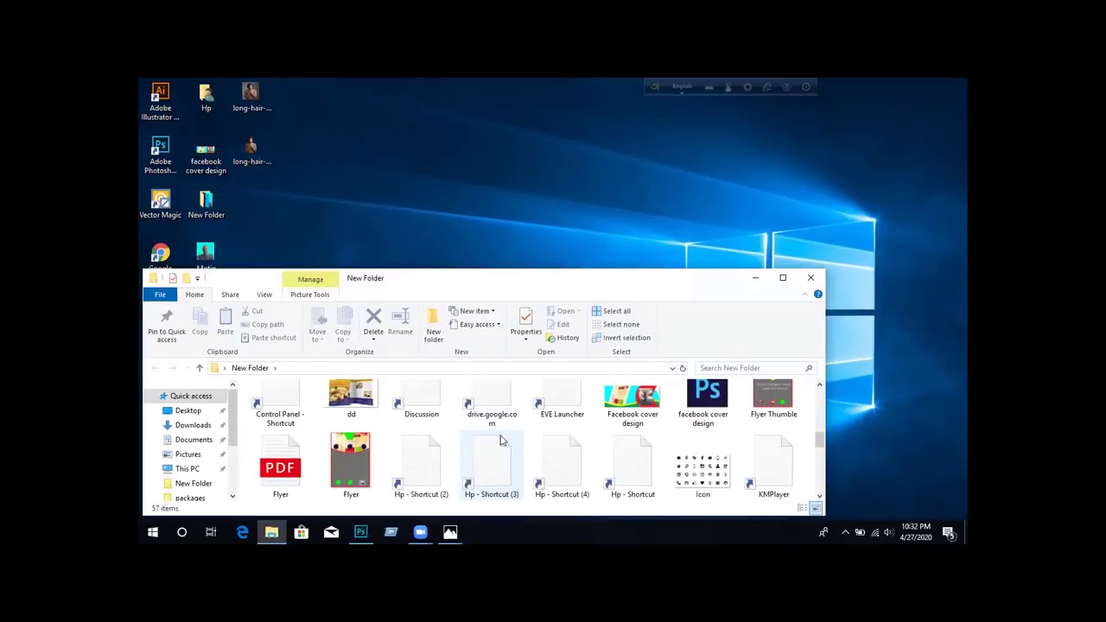
{"action": "scroll", "coordinate": [521, 436], "scroll_direction": "up", "scroll_amount": 3}
{"action": "scroll", "coordinate": [521, 436], "scroll_direction": "down", "scroll_amount": 3}
{"action": "scroll", "coordinate": [521, 435], "scroll_direction": "down", "scroll_amount": 10}
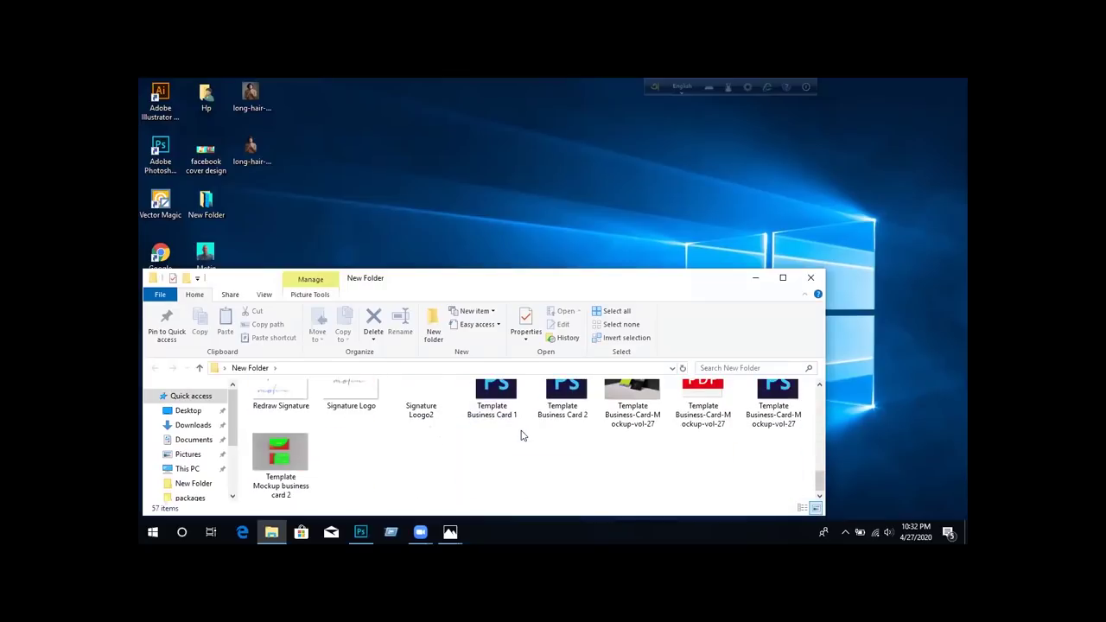
{"action": "scroll", "coordinate": [522, 436], "scroll_direction": "up", "scroll_amount": 10}
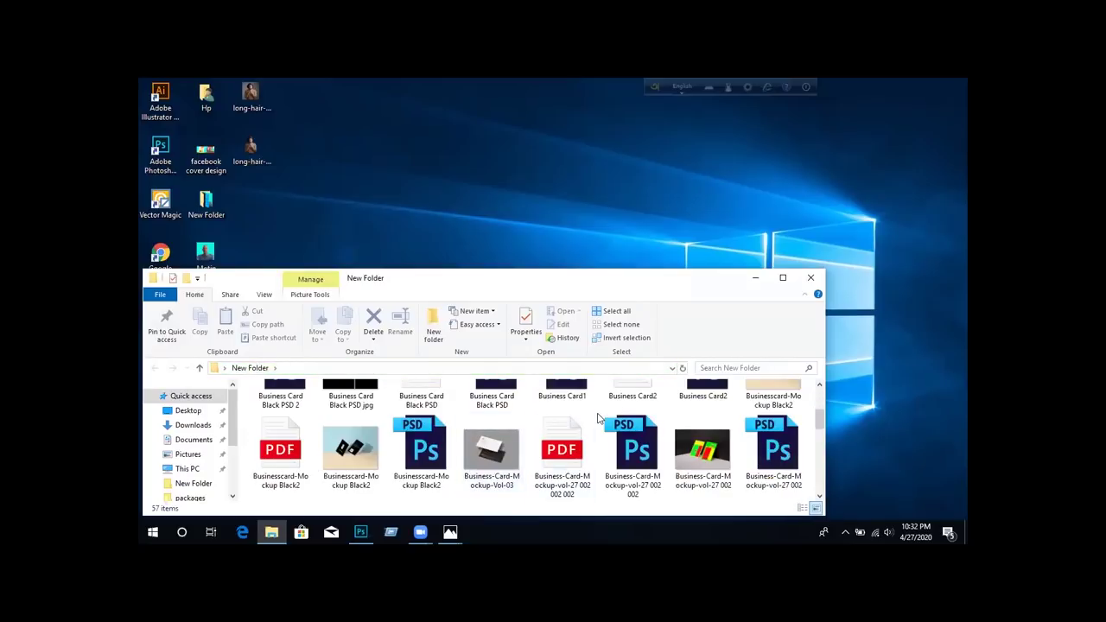
{"action": "scroll", "coordinate": [605, 419], "scroll_direction": "up", "scroll_amount": 3}
{"action": "scroll", "coordinate": [497, 435], "scroll_direction": "down", "scroll_amount": 5}
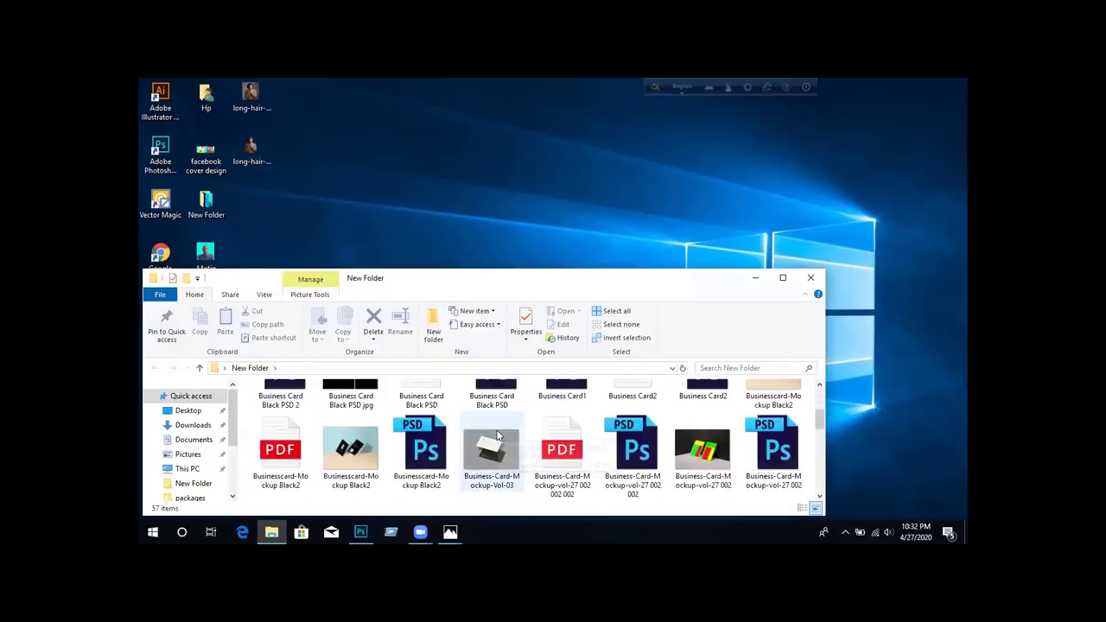
{"action": "scroll", "coordinate": [497, 435], "scroll_direction": "down", "scroll_amount": 3}
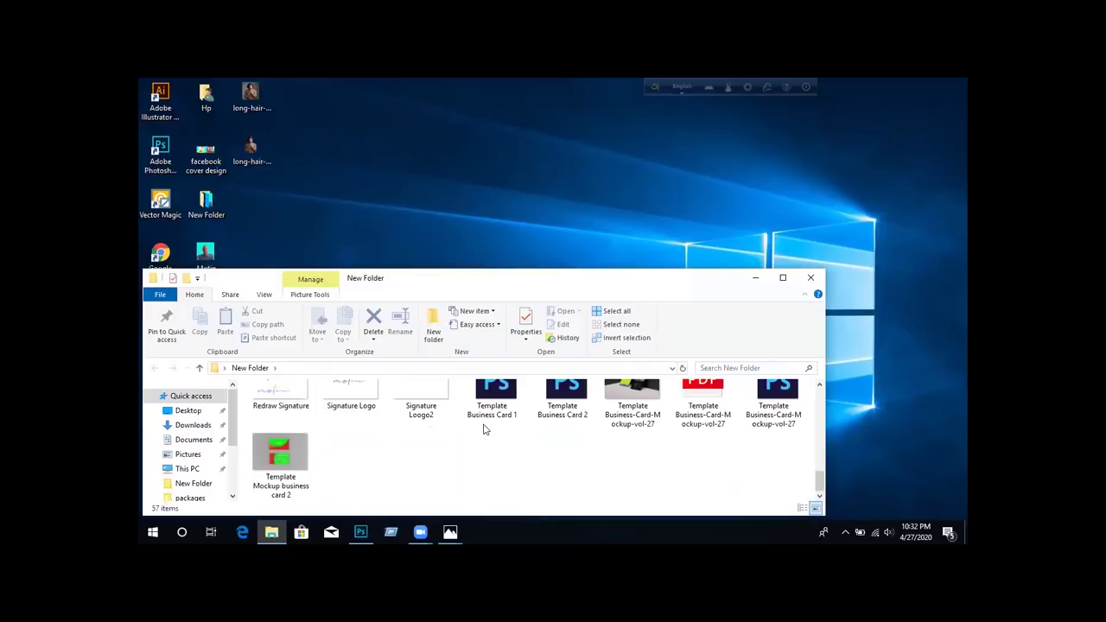
{"action": "scroll", "coordinate": [484, 427], "scroll_direction": "up", "scroll_amount": 2}
{"action": "scroll", "coordinate": [486, 427], "scroll_direction": "up", "scroll_amount": 2}
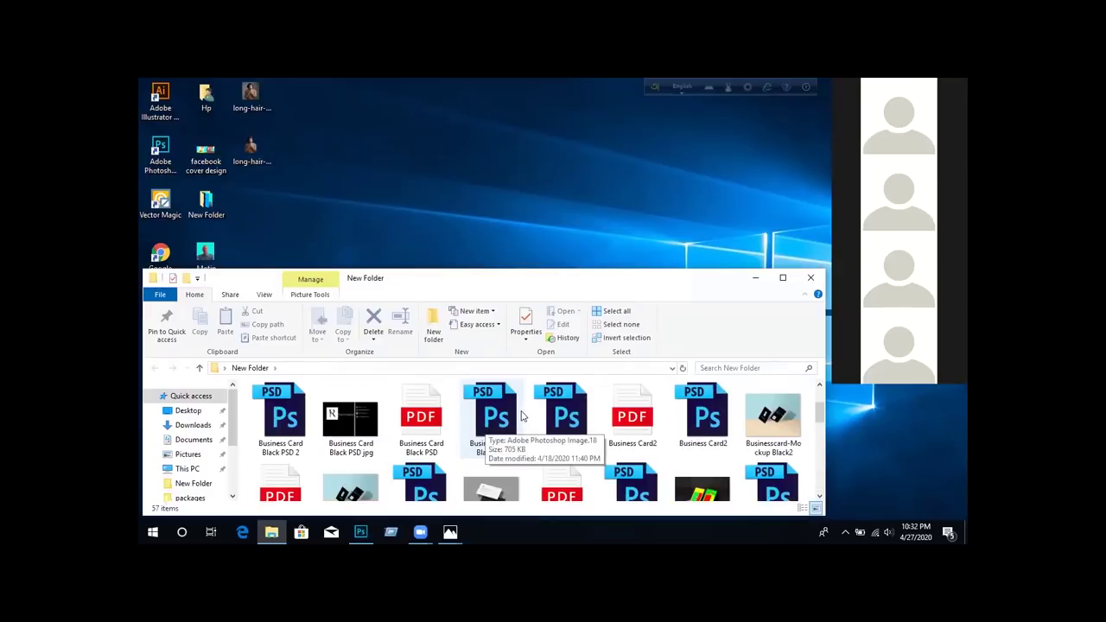
{"action": "scroll", "coordinate": [522, 416], "scroll_direction": "down", "scroll_amount": 3}
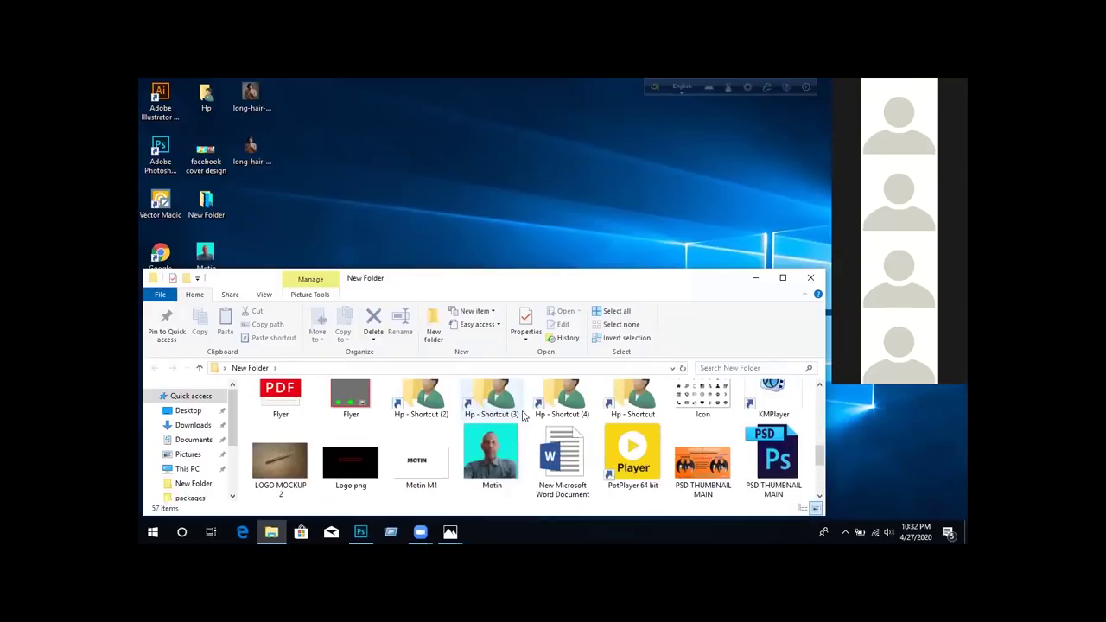
{"action": "scroll", "coordinate": [522, 417], "scroll_direction": "down", "scroll_amount": 3}
{"action": "scroll", "coordinate": [522, 417], "scroll_direction": "up", "scroll_amount": 10}
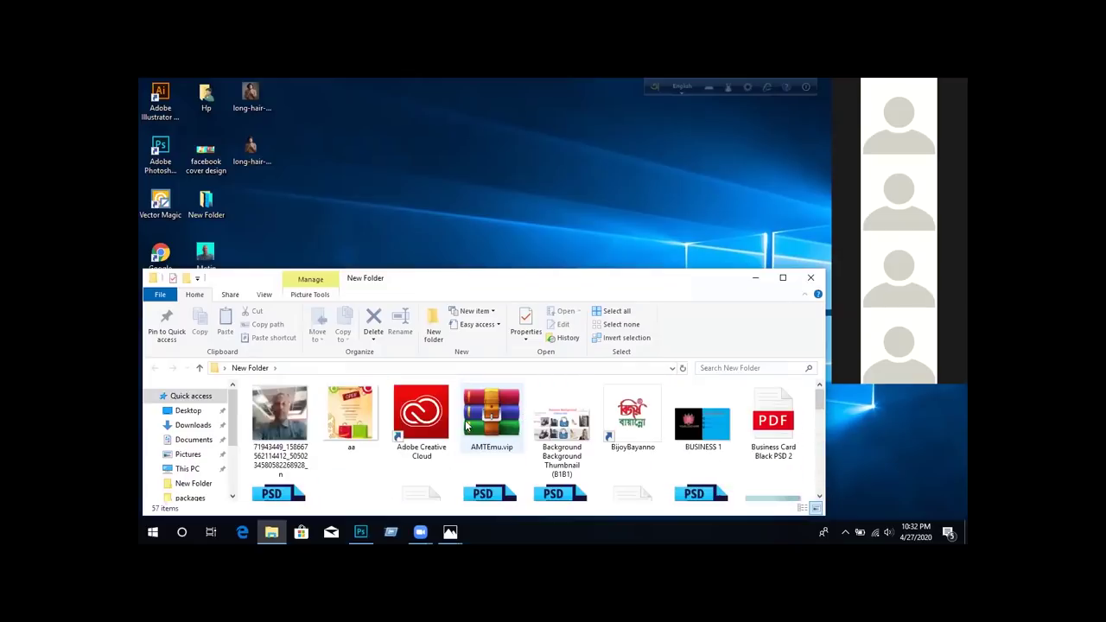
{"action": "scroll", "coordinate": [466, 424], "scroll_direction": "down", "scroll_amount": 10}
{"action": "scroll", "coordinate": [466, 425], "scroll_direction": "up", "scroll_amount": 10}
{"action": "scroll", "coordinate": [483, 420], "scroll_direction": "down", "scroll_amount": 10}
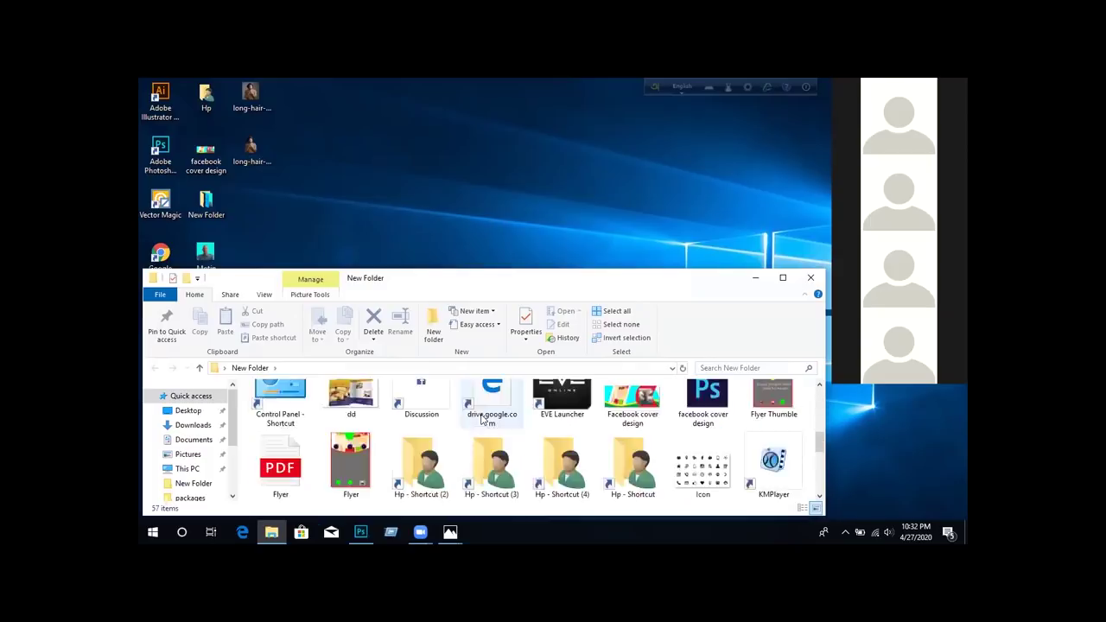
{"action": "scroll", "coordinate": [482, 419], "scroll_direction": "up", "scroll_amount": 3}
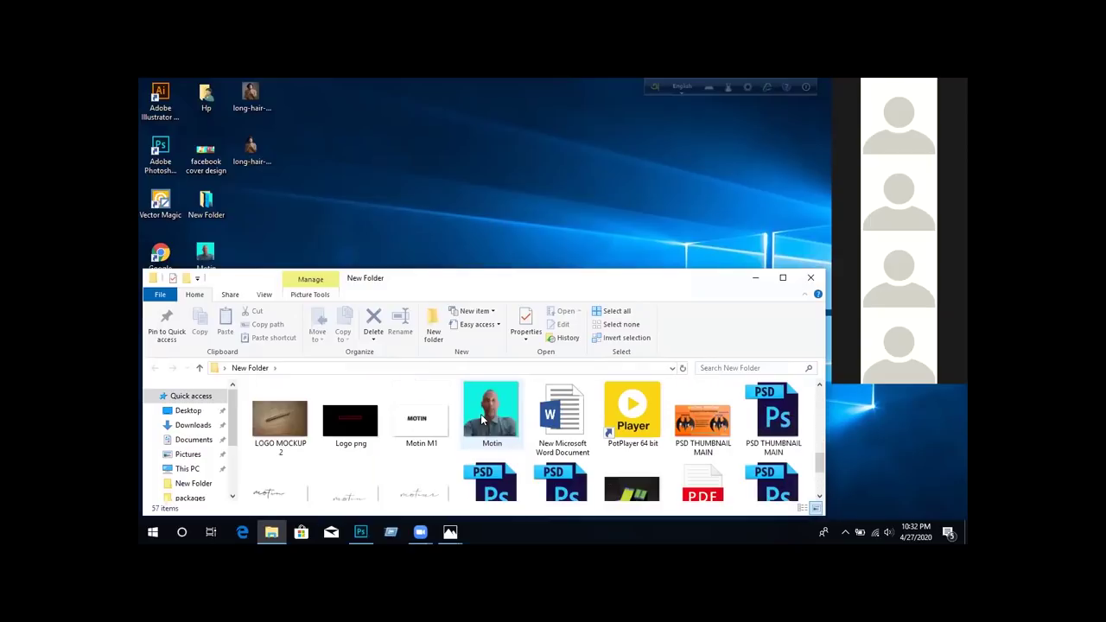
{"action": "scroll", "coordinate": [483, 419], "scroll_direction": "up", "scroll_amount": 3}
{"action": "scroll", "coordinate": [482, 419], "scroll_direction": "up", "scroll_amount": 3}
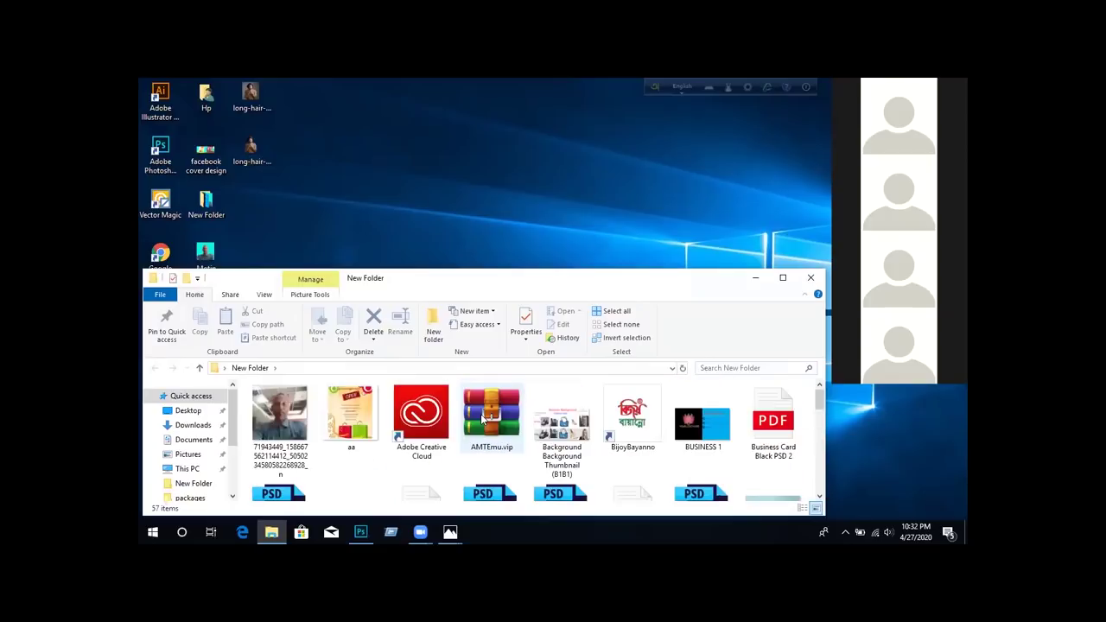
{"action": "scroll", "coordinate": [482, 417], "scroll_direction": "down", "scroll_amount": 10}
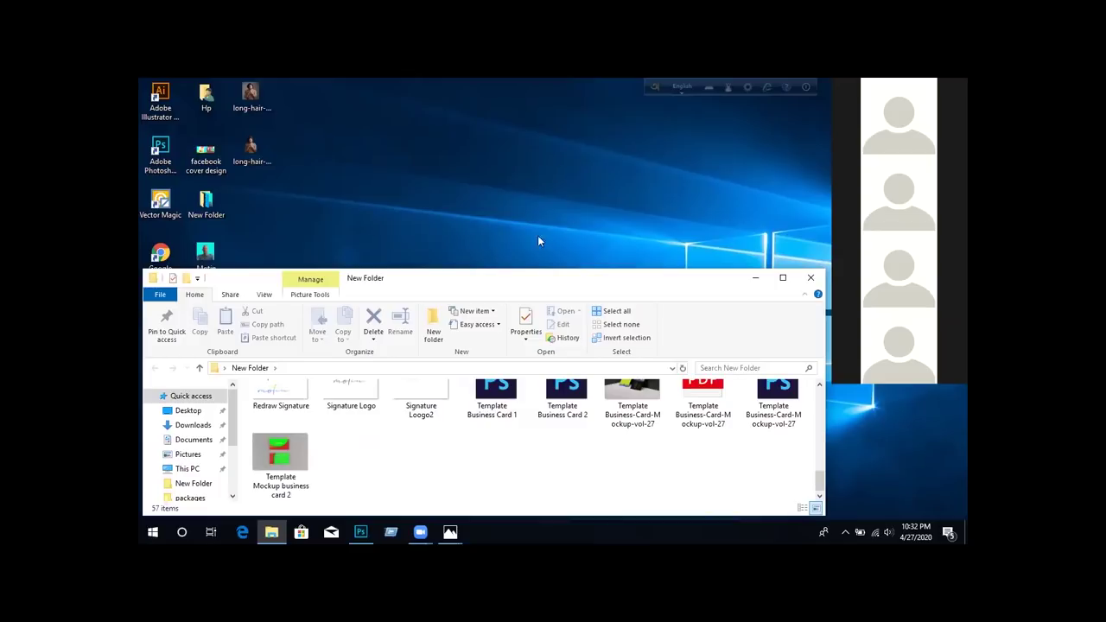
{"action": "left_click", "coordinate": [806, 281]}
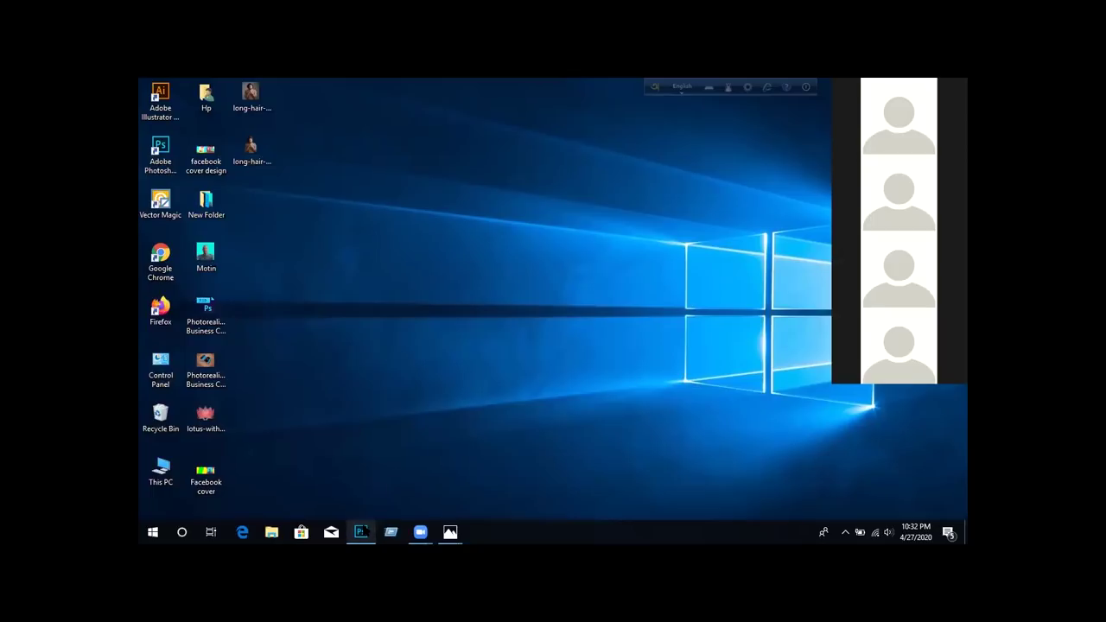
Bring long-hair-men-3-1200x1249.jpg back onscreen, then quit Photoshop, discarding unsaved changes
{"action": "left_click", "coordinate": [361, 531]}
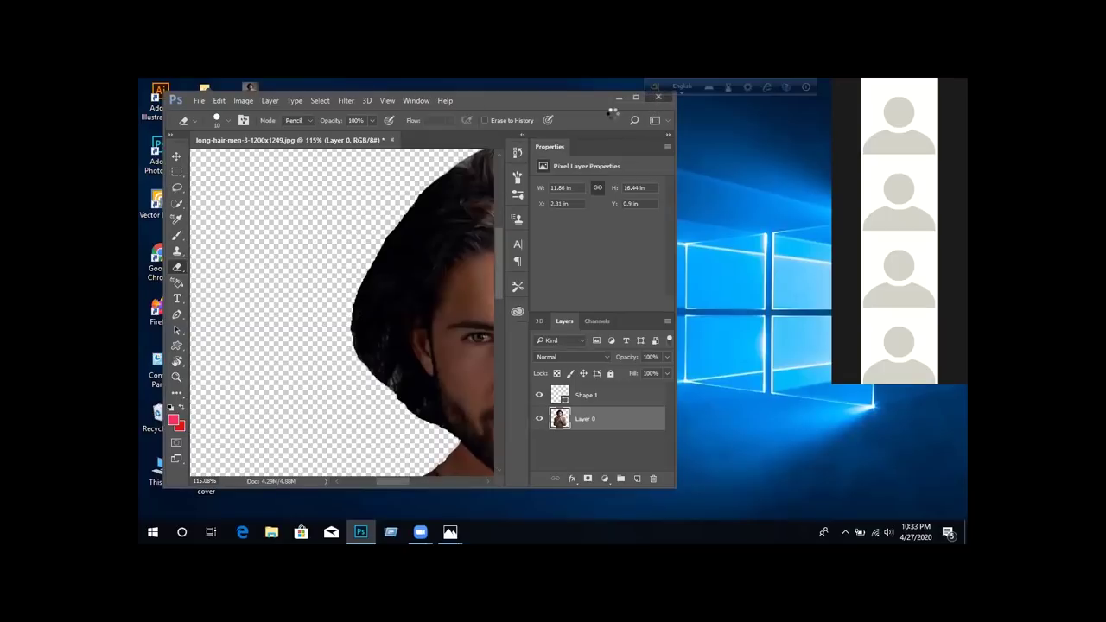
{"action": "left_click", "coordinate": [657, 97]}
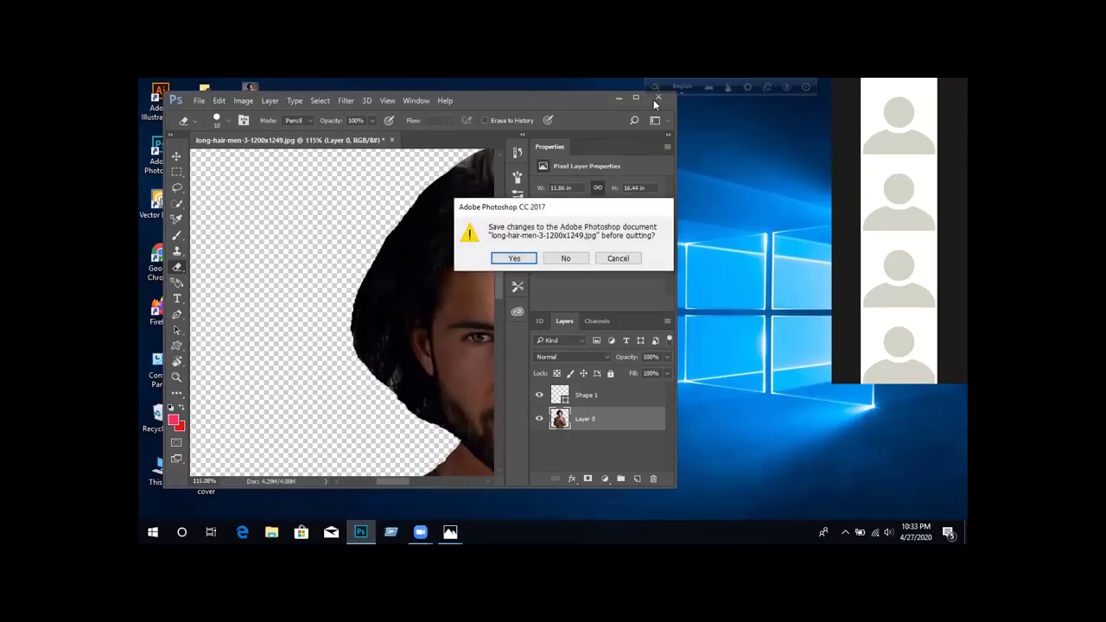
{"action": "left_click", "coordinate": [567, 259]}
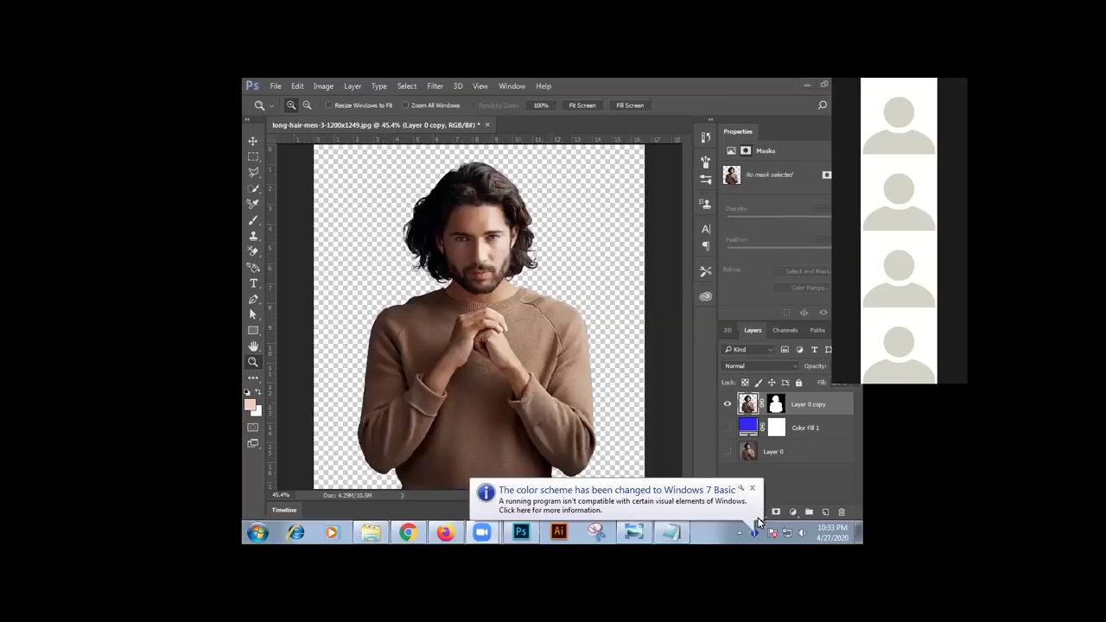
Dismiss the colour scheme notice, zoom the masked portrait to 100%, and frame the face and hair
{"action": "left_click", "coordinate": [752, 490]}
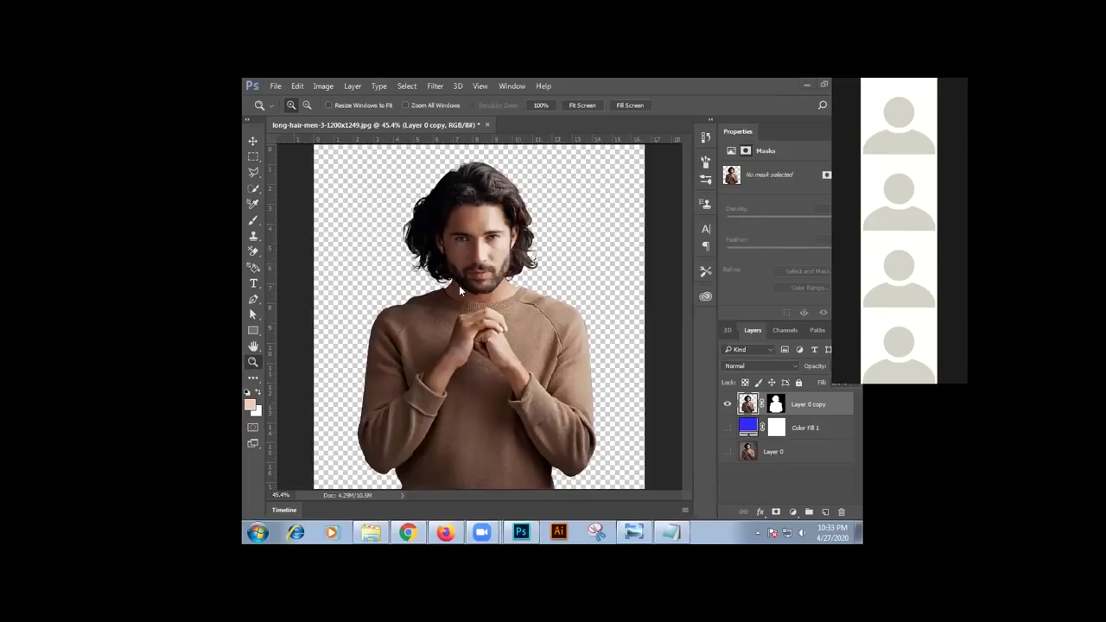
{"action": "left_click", "coordinate": [363, 358]}
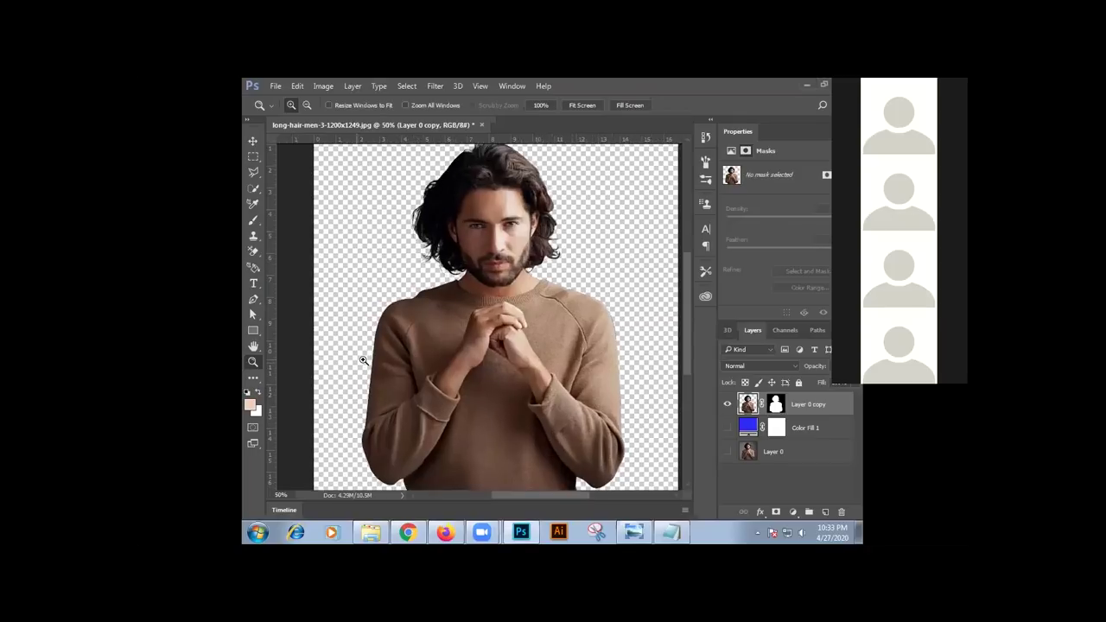
{"action": "left_click", "coordinate": [471, 350]}
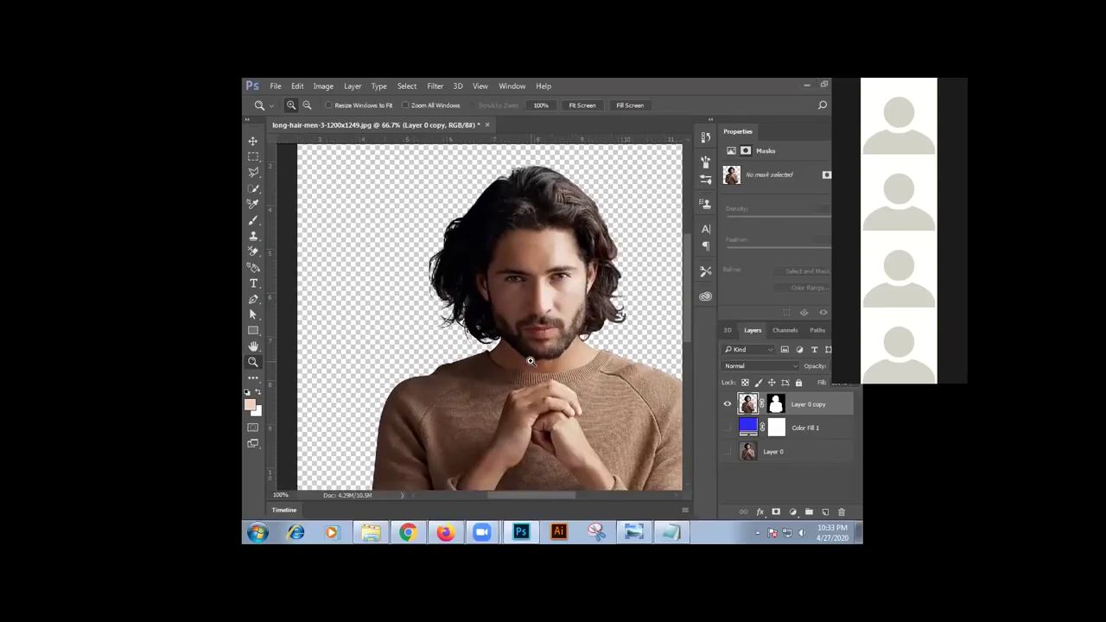
{"action": "left_click", "coordinate": [525, 361]}
{"action": "left_click_drag", "start_coordinate": [506, 320], "coordinate": [499, 342]}
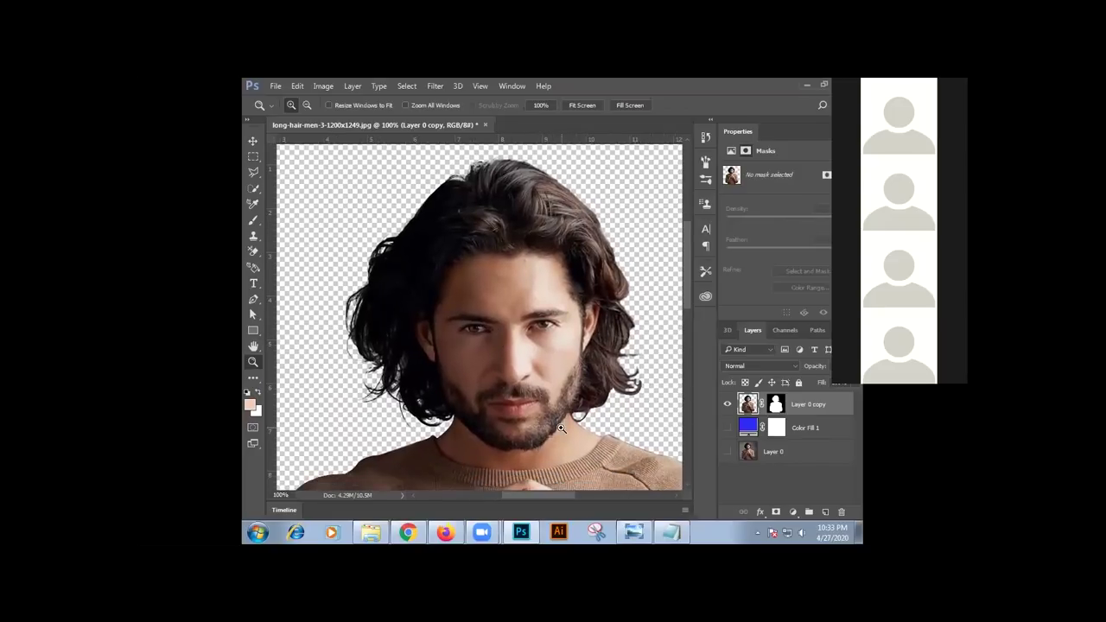